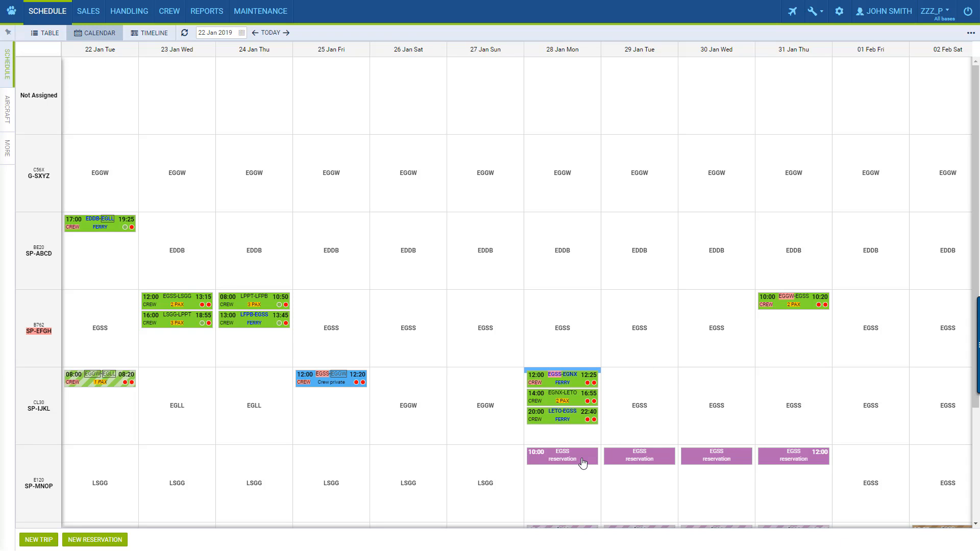
Step: Examine the calendar's bookings from late January to early February, including the crew change details for SP-IJKL on 28 January
{"action": "left_click_drag", "start_coordinate": [767, 403], "coordinate": [407, 390]}
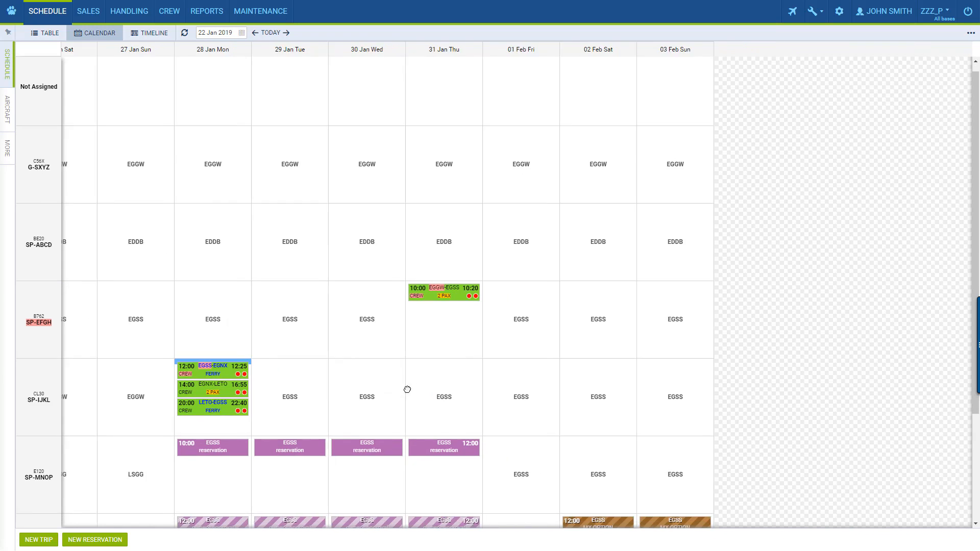
{"action": "left_click_drag", "start_coordinate": [638, 412], "coordinate": [538, 289]}
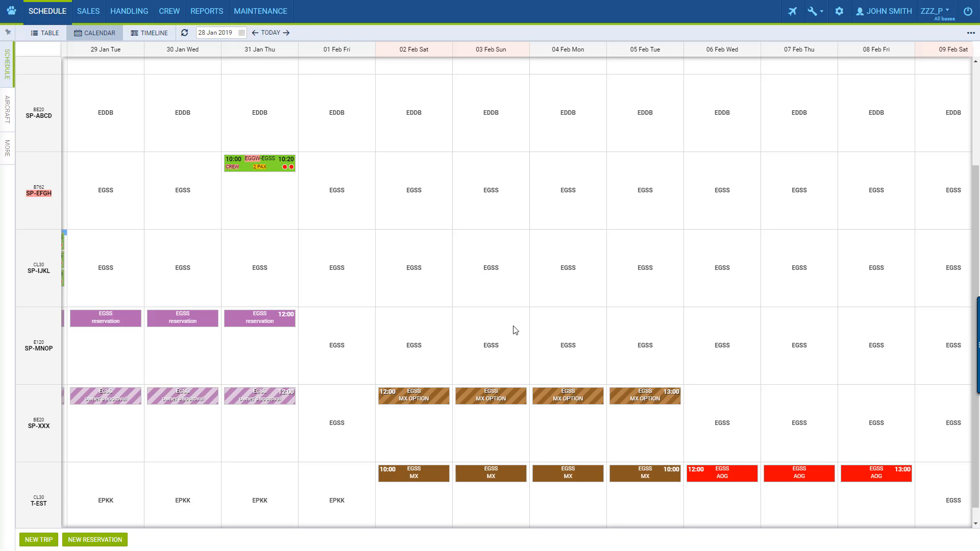
{"action": "left_click_drag", "start_coordinate": [388, 189], "coordinate": [643, 221]}
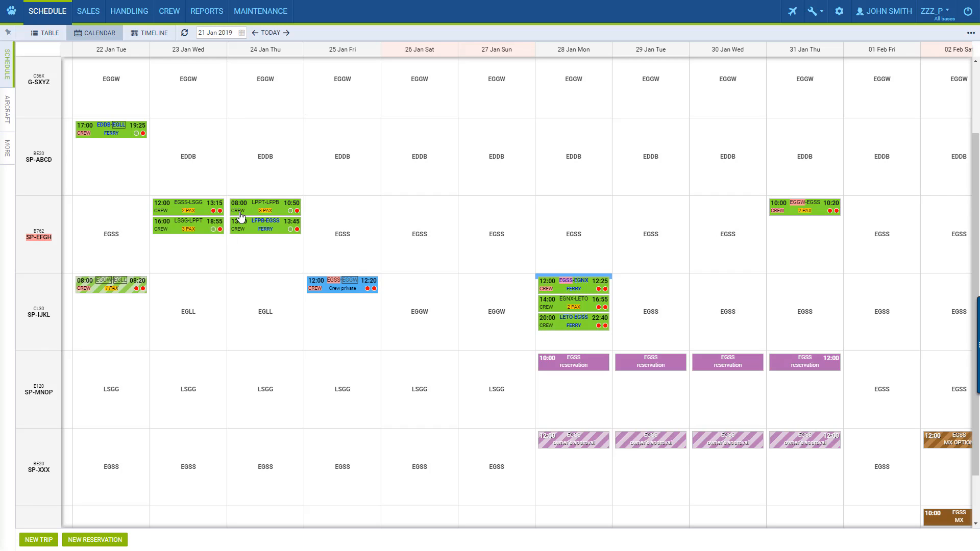
{"action": "mouse_move", "coordinate": [240, 217]}
{"action": "mouse_move", "coordinate": [290, 211]}
{"action": "mouse_move", "coordinate": [576, 276]}
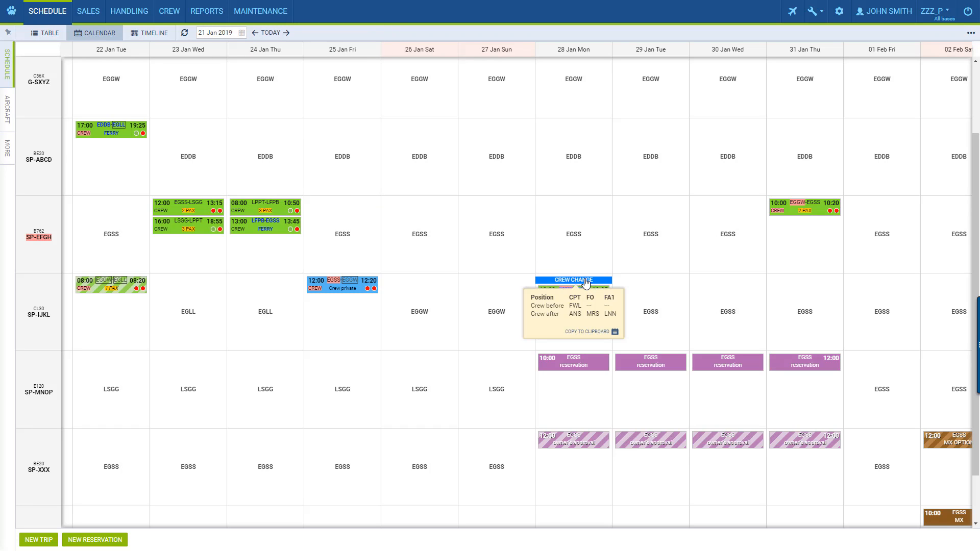
Step: Hide reservations on the schedule calendar by applying the schedule filter without them
{"action": "left_click", "coordinate": [8, 68]}
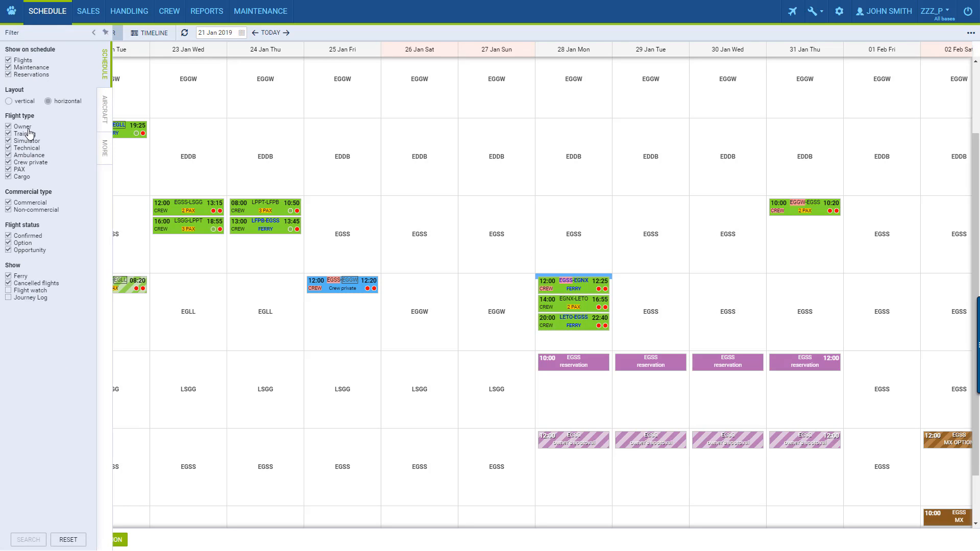
{"action": "left_click", "coordinate": [43, 73]}
{"action": "left_click", "coordinate": [32, 538]}
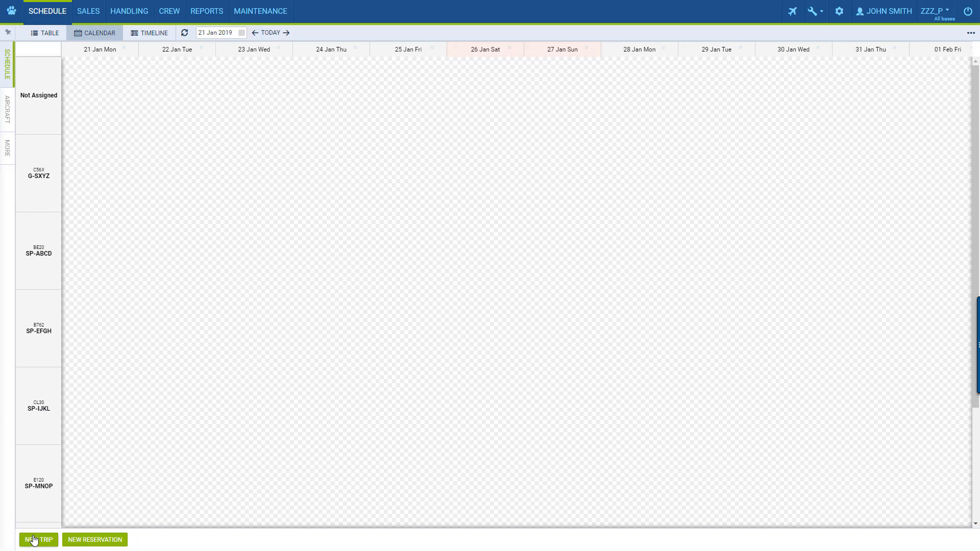
{"action": "left_click_drag", "start_coordinate": [786, 389], "coordinate": [414, 125]}
{"action": "left_click_drag", "start_coordinate": [192, 179], "coordinate": [614, 369]}
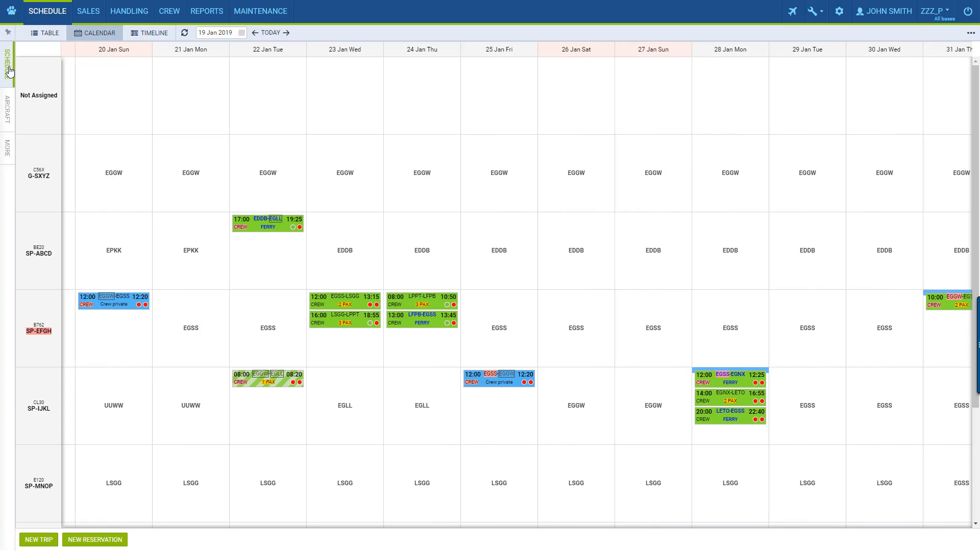
Step: Review the available schedule, aircraft and additional filter criteria
{"action": "left_click", "coordinate": [13, 69]}
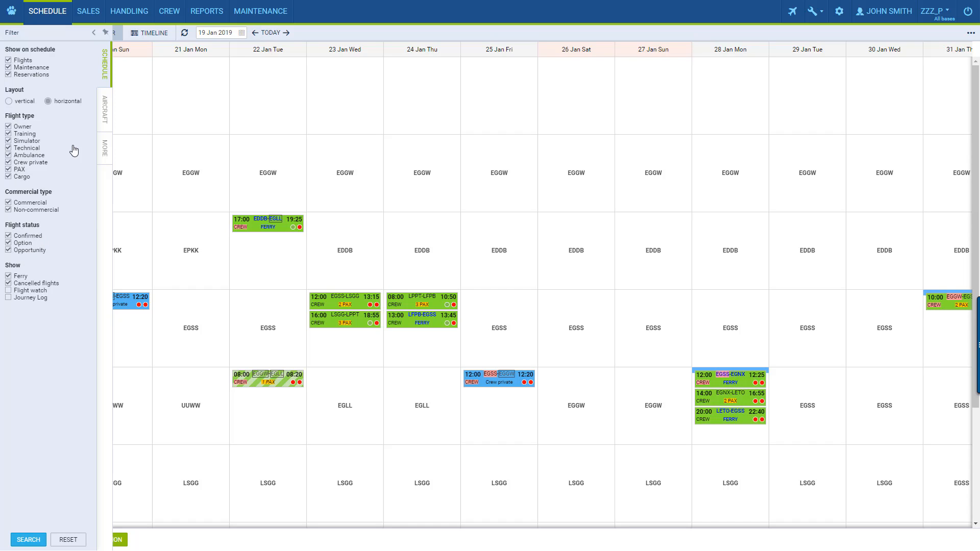
{"action": "left_click", "coordinate": [104, 108]}
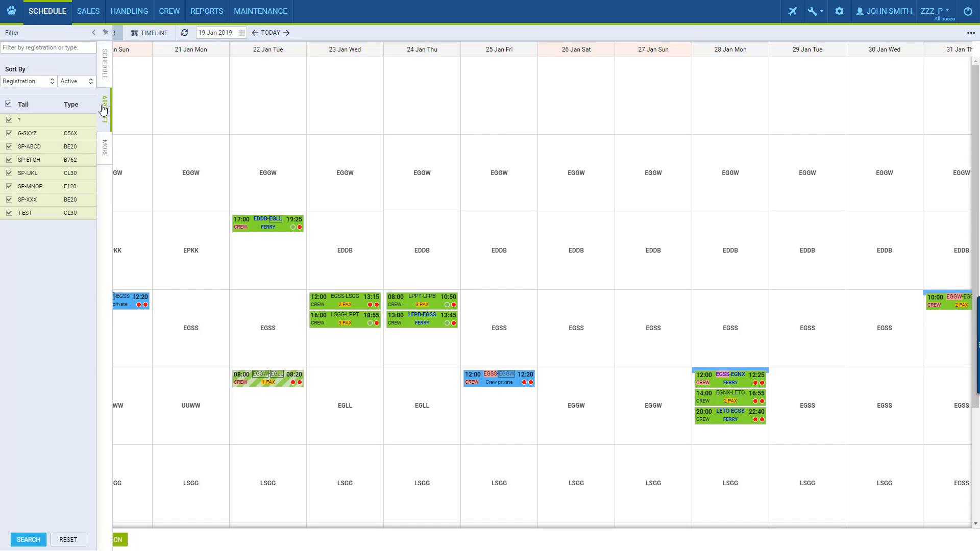
{"action": "left_click", "coordinate": [109, 150]}
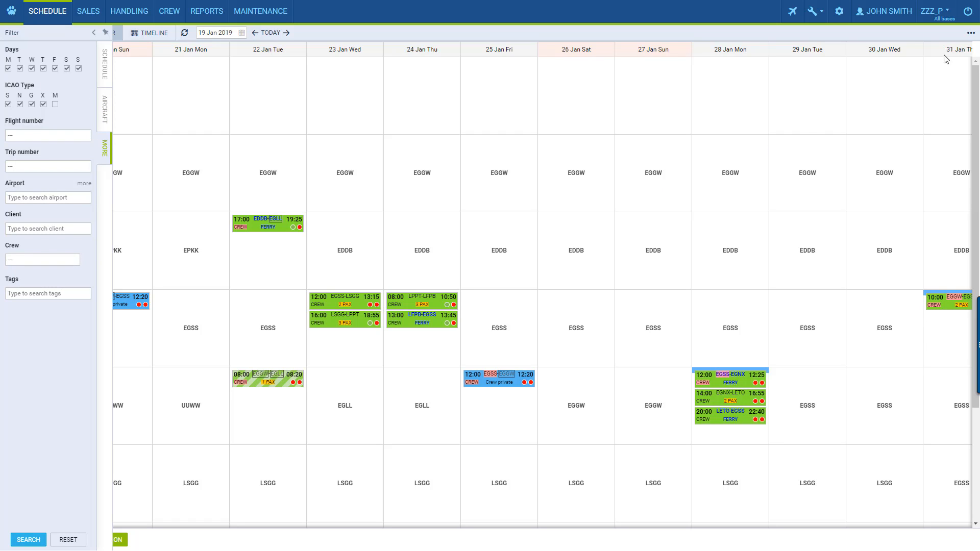
Step: Set the calendar's option for dimming ferry legs to Yes
{"action": "left_click", "coordinate": [970, 33]}
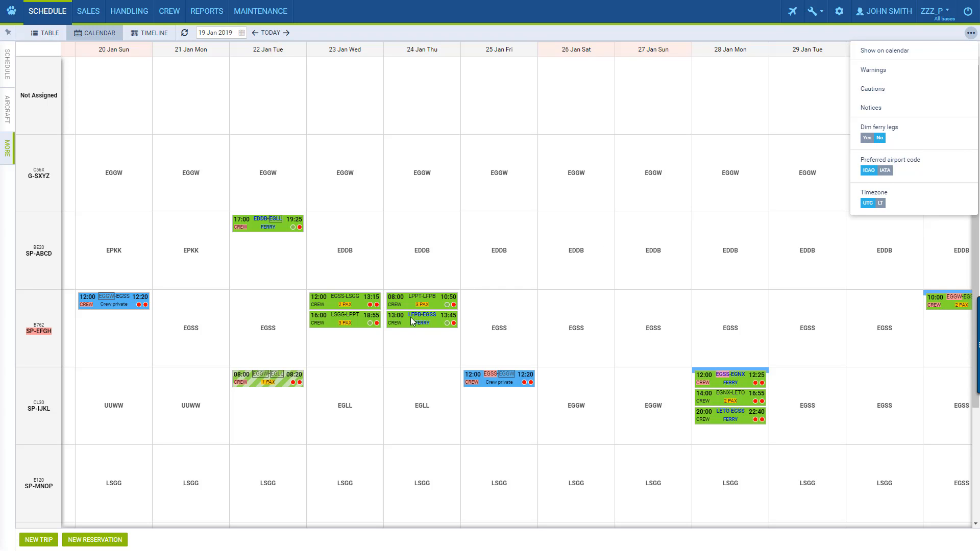
{"action": "left_click", "coordinate": [867, 139]}
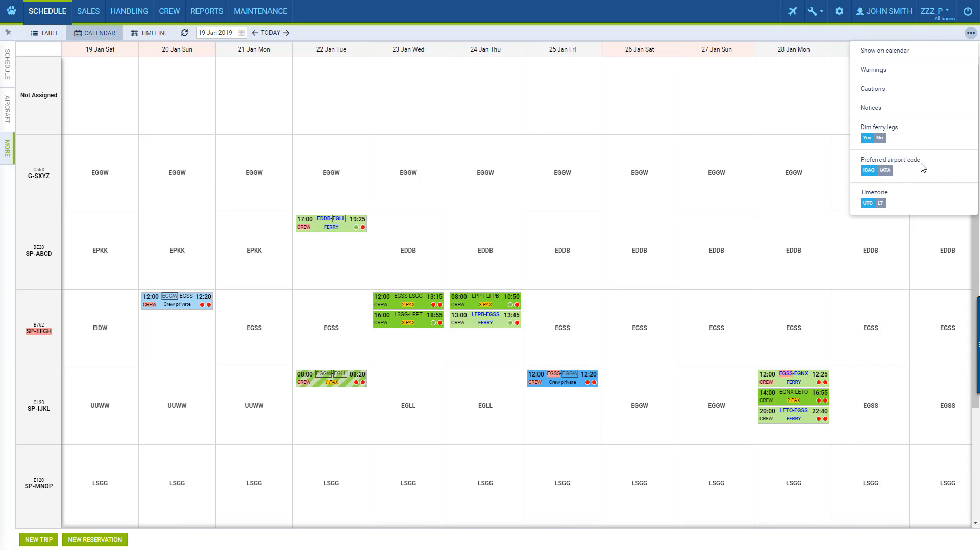
{"action": "left_click", "coordinate": [970, 34]}
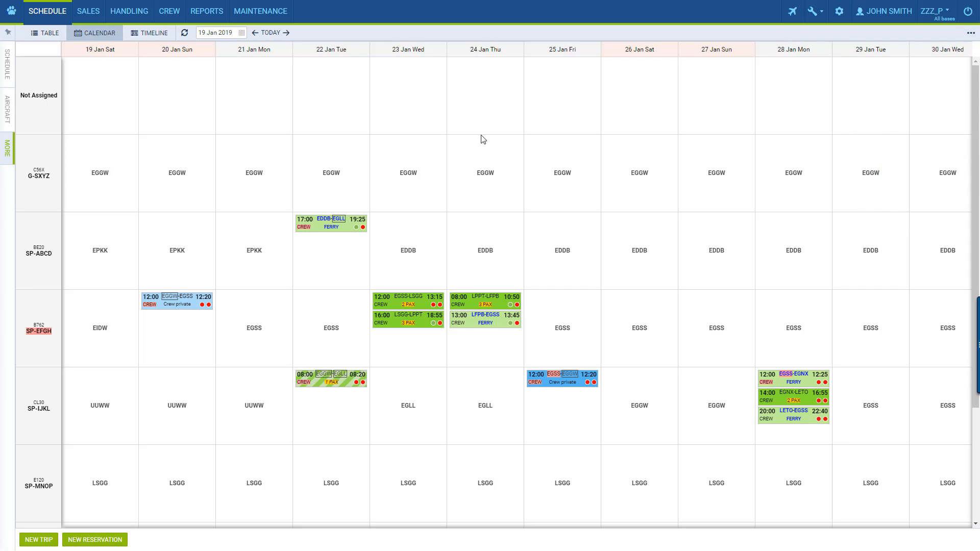
Step: Open the 24 January LPPT-LFPB flight and review the LPPT airport directory entry and the flight's checklist
{"action": "left_click", "coordinate": [485, 302]}
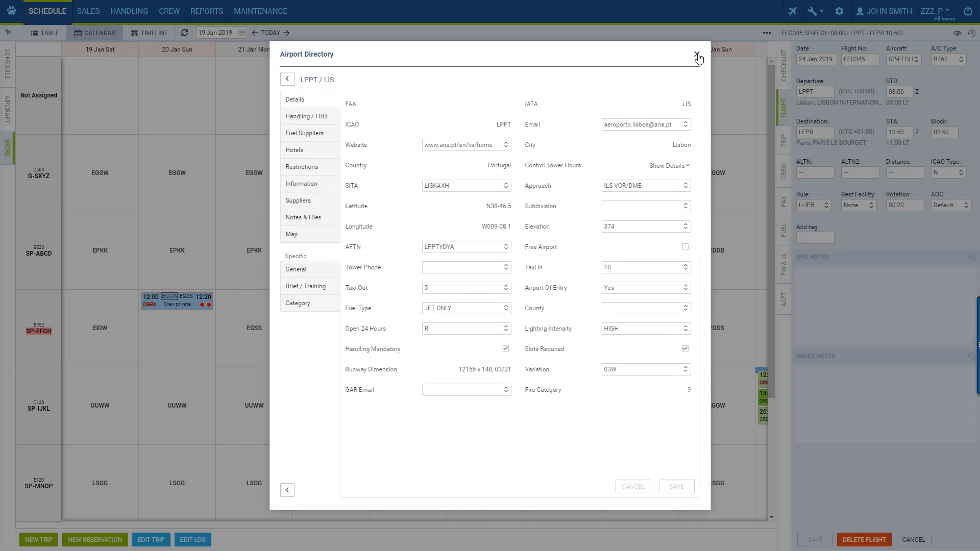
{"action": "left_click", "coordinate": [697, 54]}
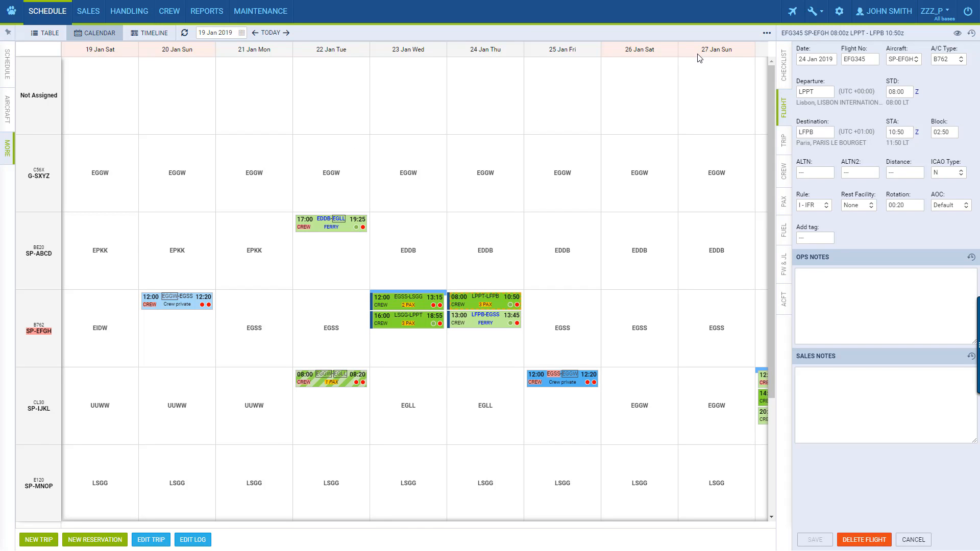
{"action": "left_click", "coordinate": [778, 68]}
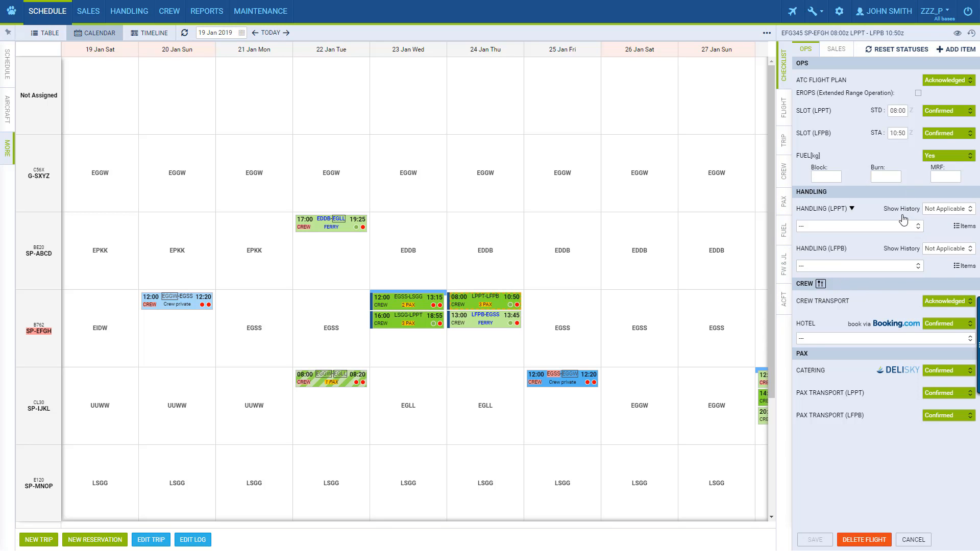
Step: View the flight's flight watch and journey log fields with the schedule shown as a table
{"action": "left_click", "coordinate": [782, 271]}
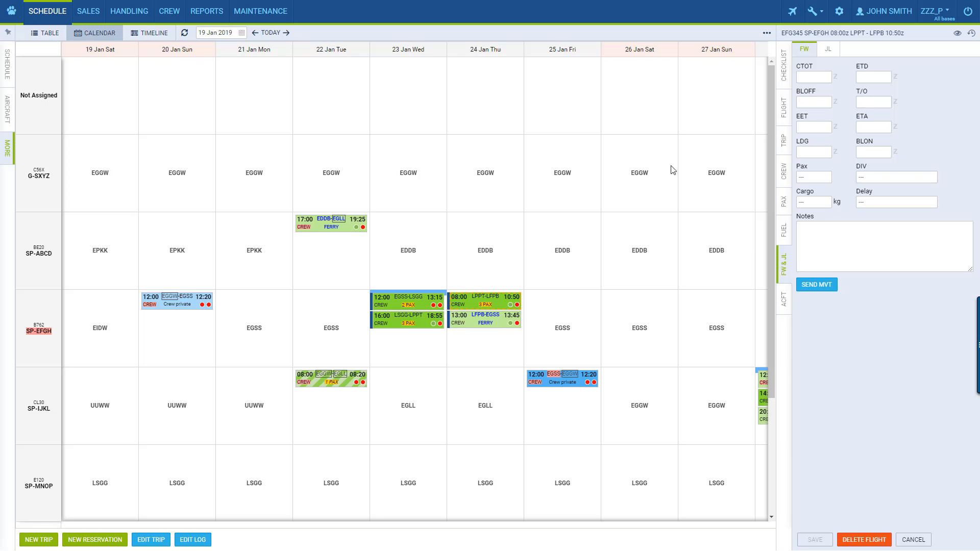
{"action": "left_click", "coordinate": [46, 35]}
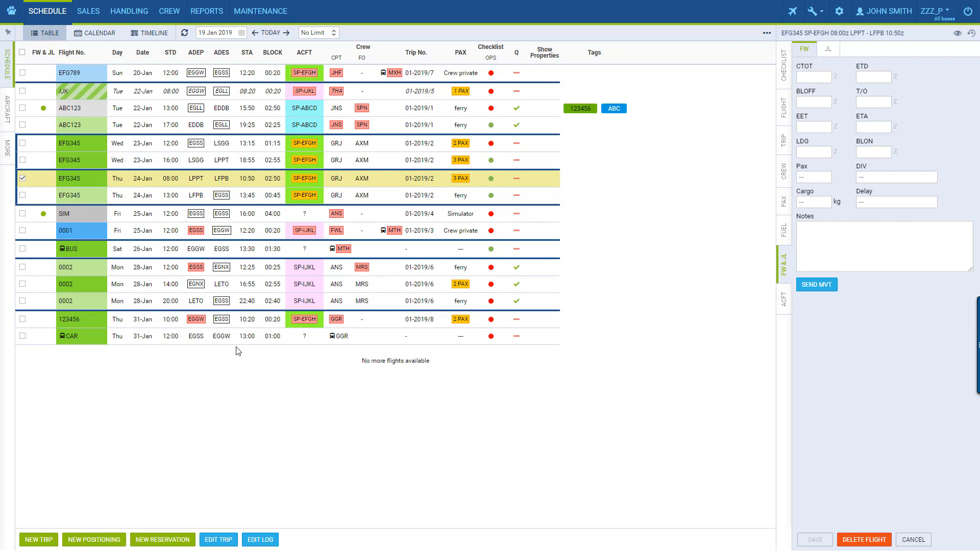
{"action": "left_click", "coordinate": [826, 50]}
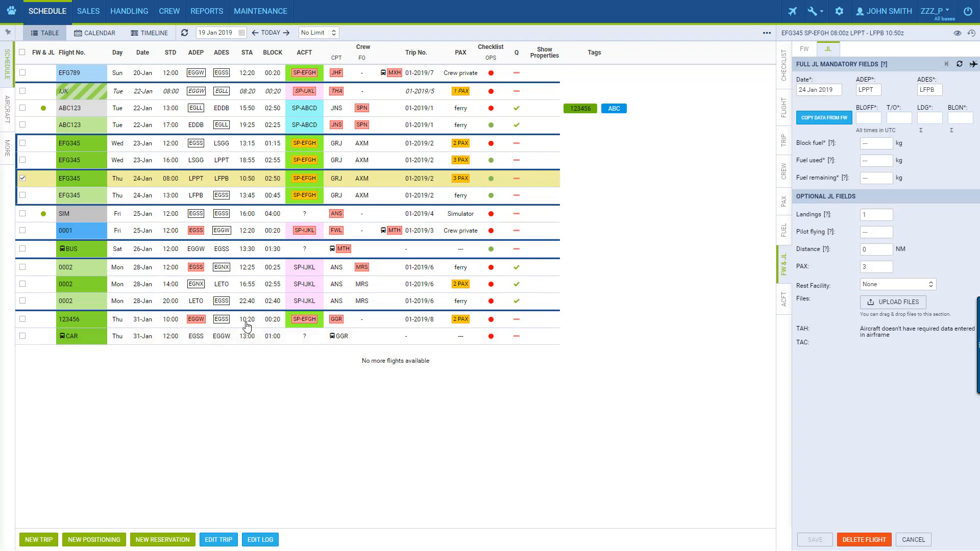
Step: Return to the calendar view and inspect the document options for the 23 January EGSS-LSGG leg
{"action": "left_click", "coordinate": [93, 36]}
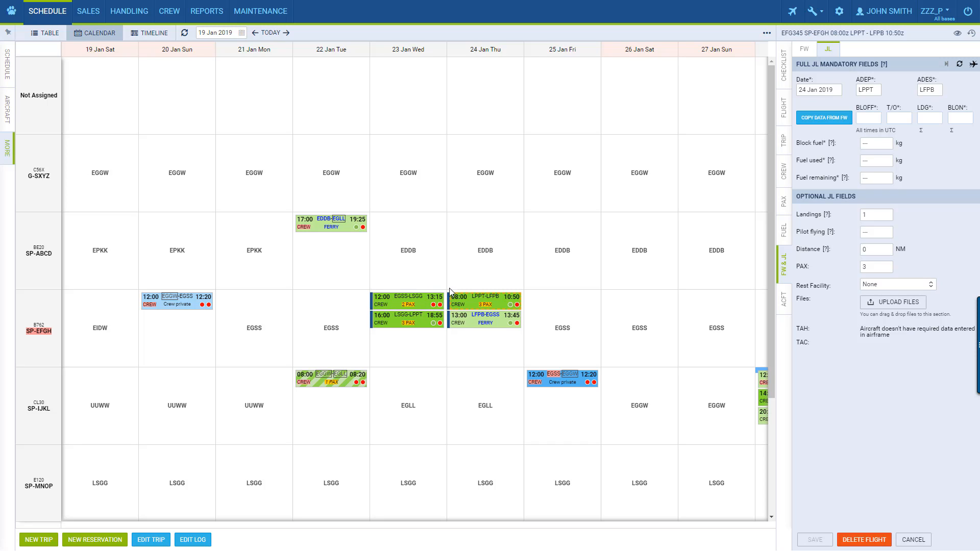
{"action": "right_click", "coordinate": [422, 301]}
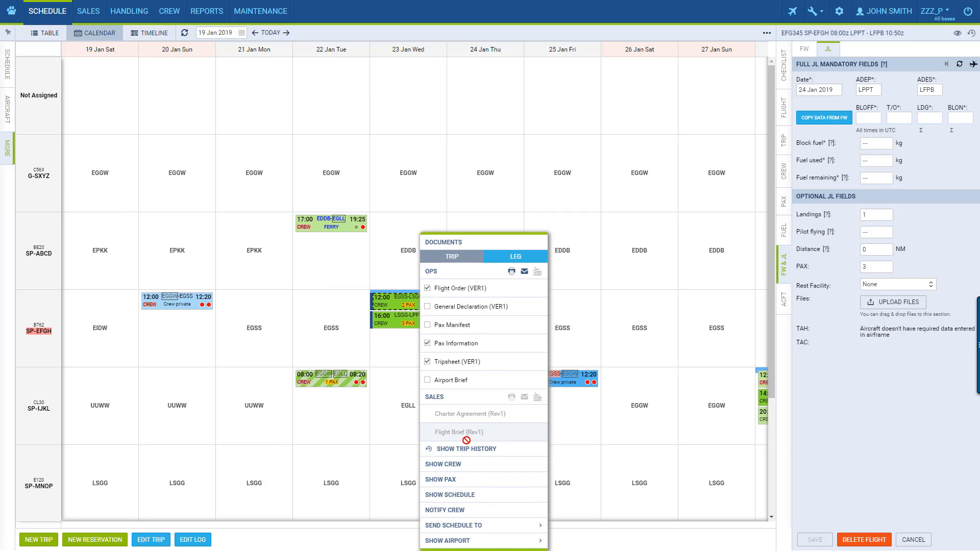
{"action": "left_click", "coordinate": [426, 221]}
Step: View the blank new trip form and the add options for G-SXYZ on 24 January, without adding anything
{"action": "left_click", "coordinate": [39, 539]}
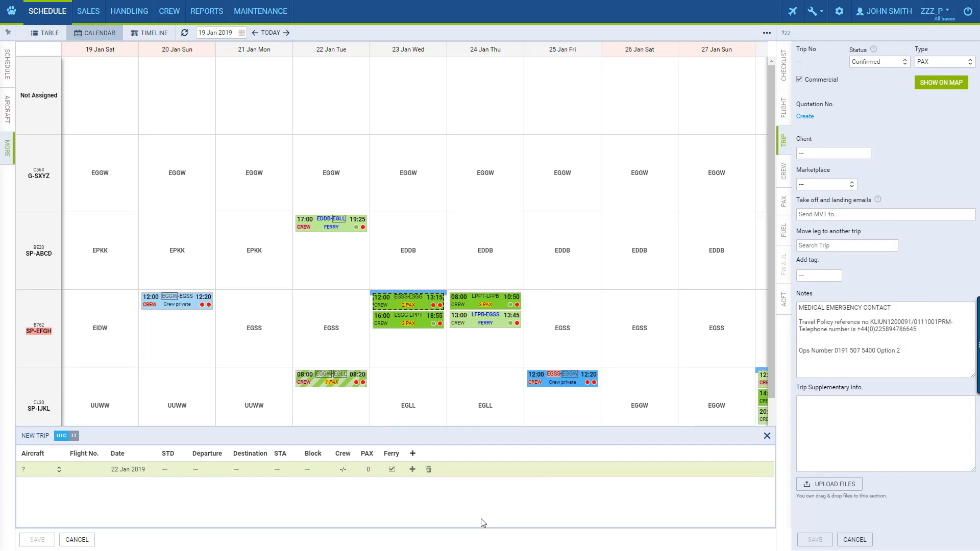
{"action": "left_click", "coordinate": [767, 435]}
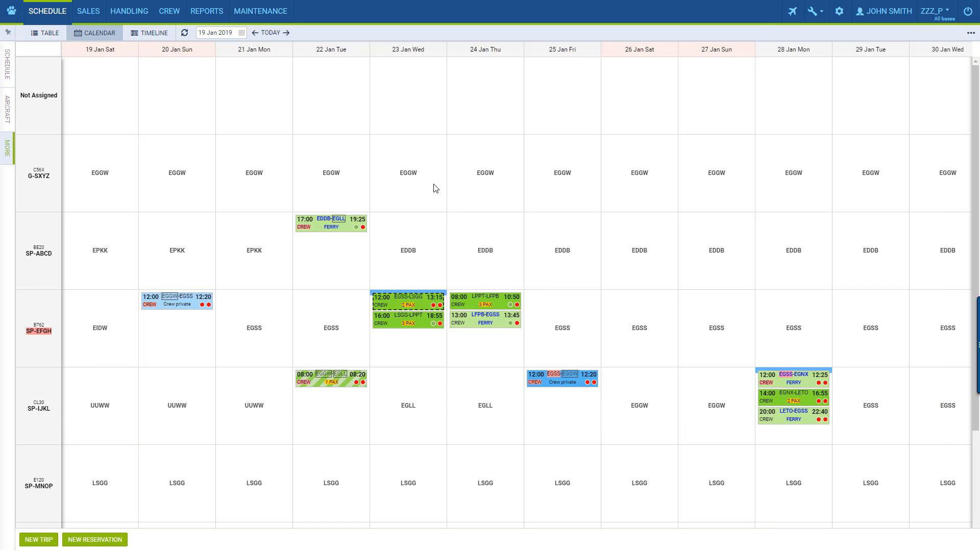
{"action": "left_click", "coordinate": [486, 180]}
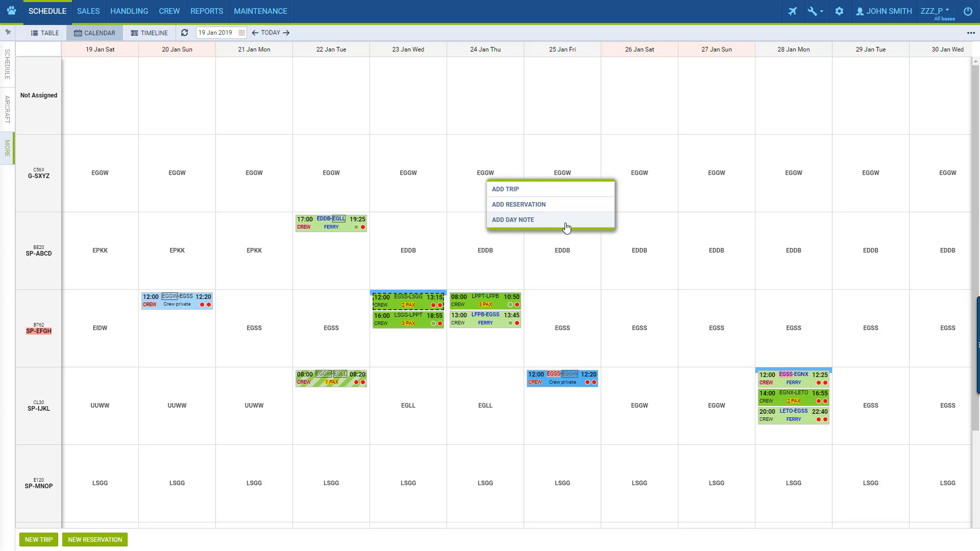
{"action": "left_click", "coordinate": [662, 196]}
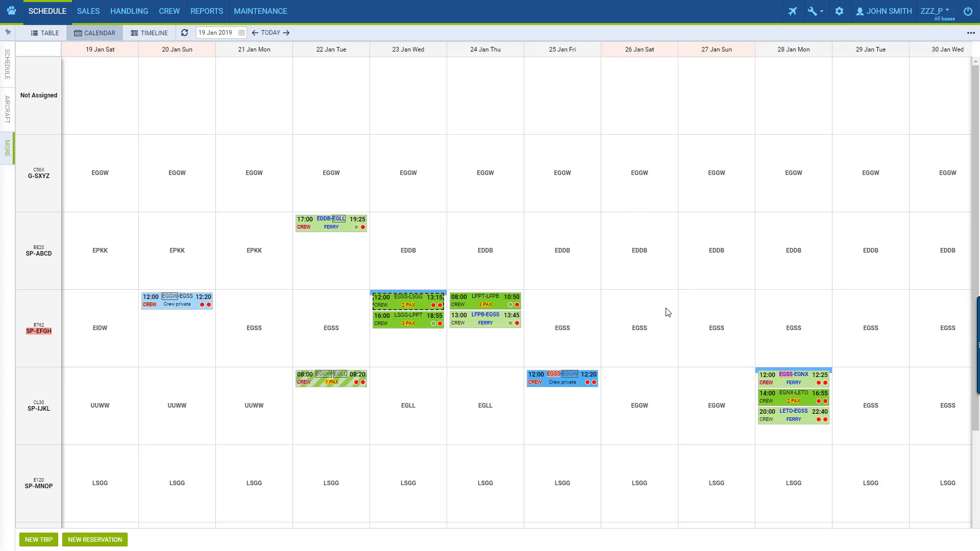
Step: Examine the SP-EFGH aircraft alert, the crew details of the 20 January flight and the passenger details of SP-IJKL's 22 January flight
{"action": "left_click_drag", "start_coordinate": [470, 243], "coordinate": [350, 139]}
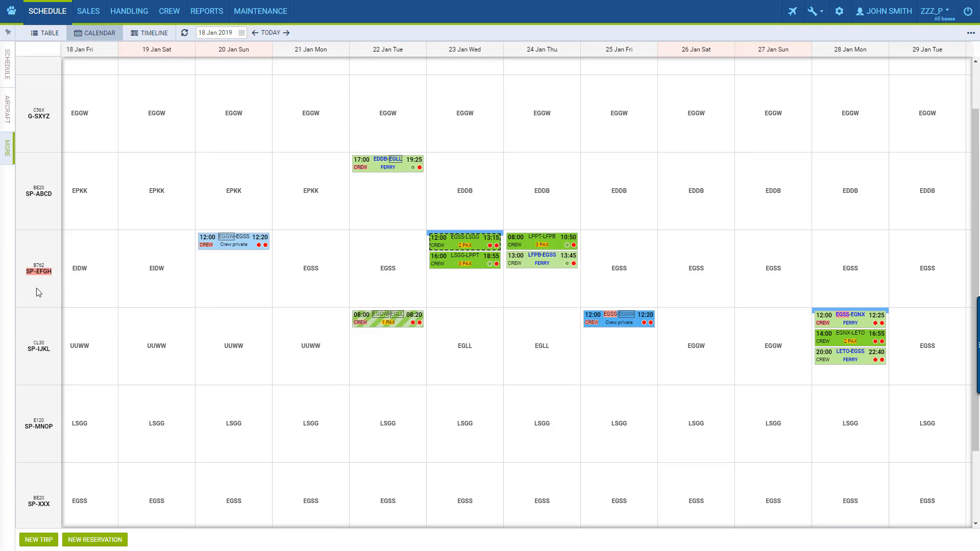
{"action": "mouse_move", "coordinate": [41, 274]}
{"action": "mouse_move", "coordinate": [208, 251]}
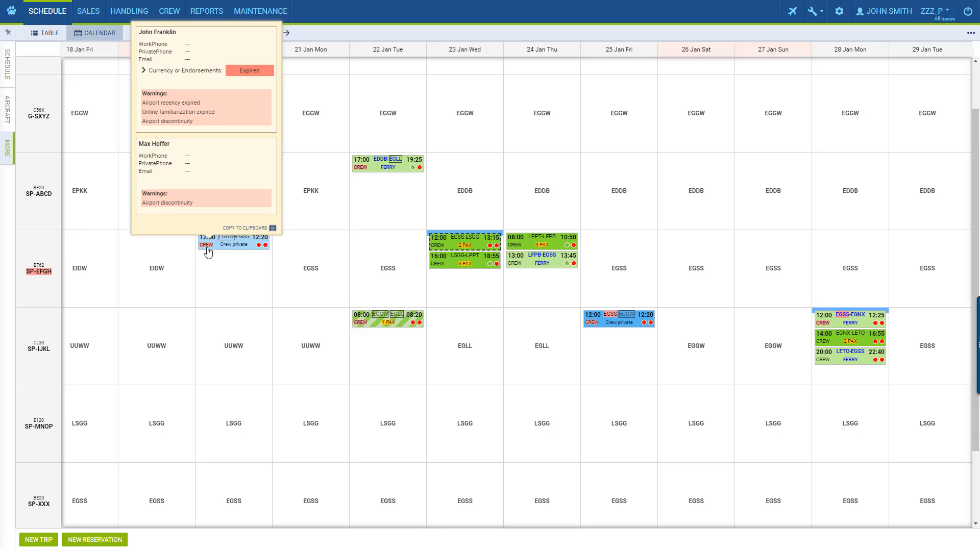
{"action": "mouse_move", "coordinate": [393, 328]}
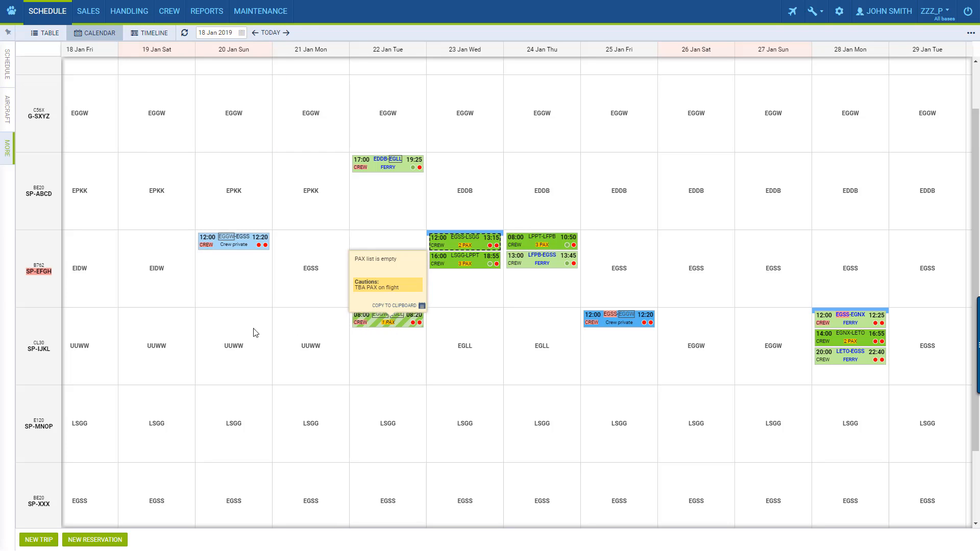
Step: Start a new reservation with the predefined name "reservation" for aircraft SP-ABCD
{"action": "left_click", "coordinate": [109, 540]}
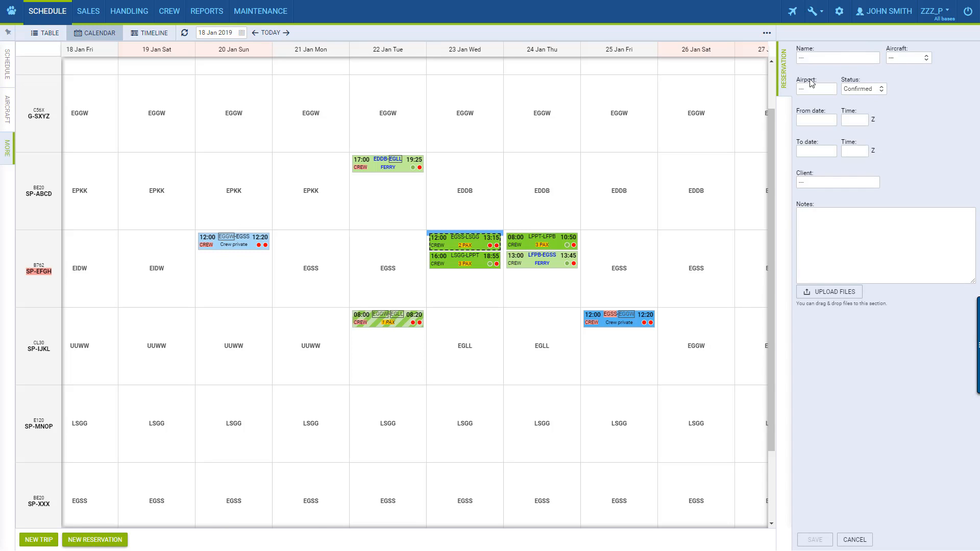
{"action": "left_click", "coordinate": [842, 57]}
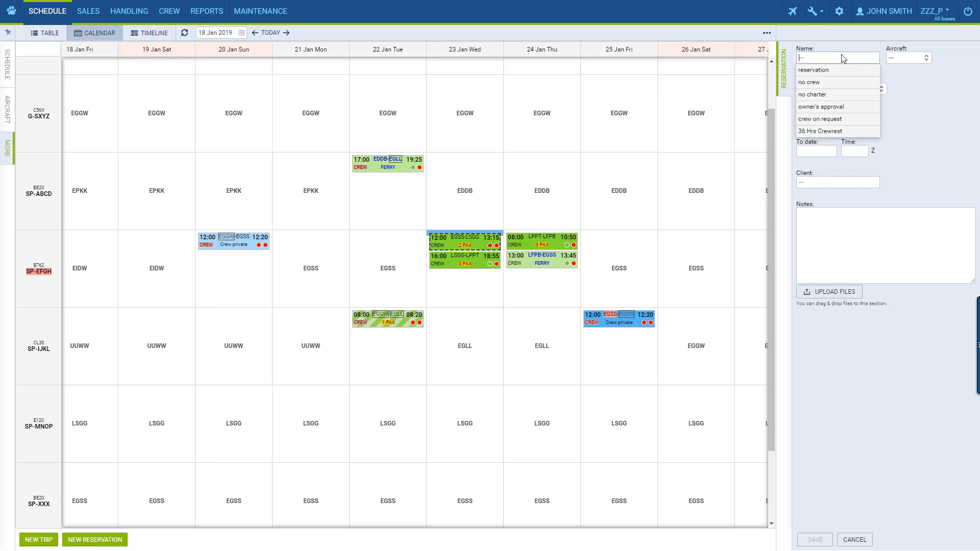
{"action": "left_click", "coordinate": [817, 70]}
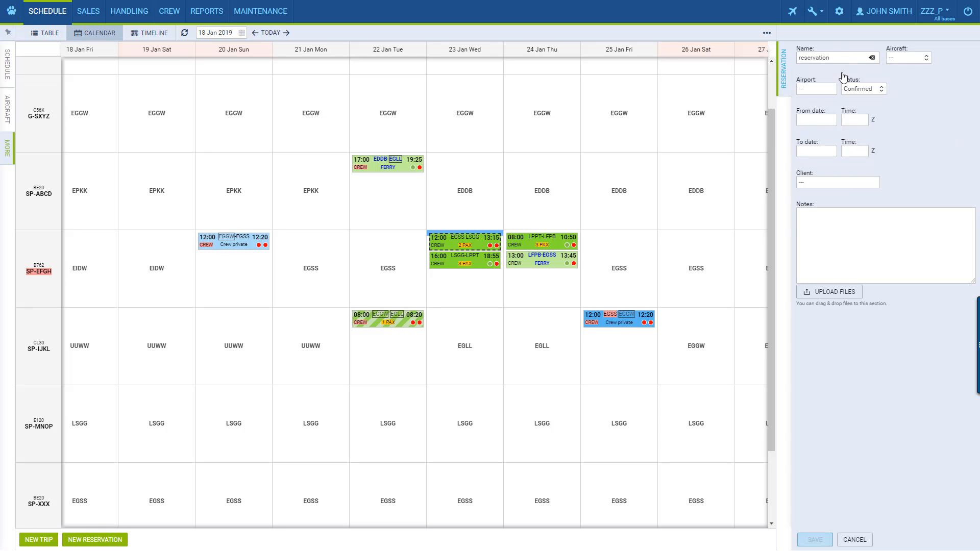
{"action": "left_click", "coordinate": [910, 61]}
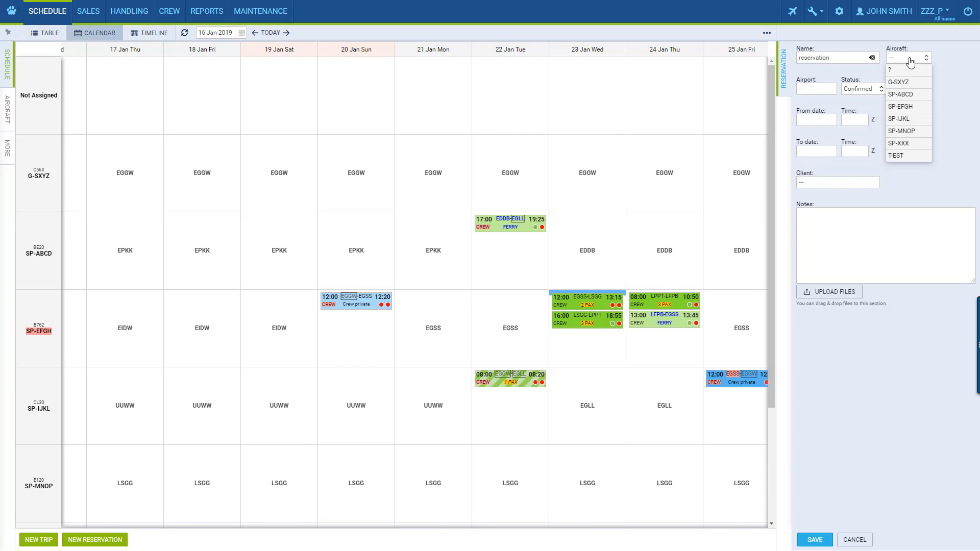
{"action": "left_click", "coordinate": [920, 95]}
Step: Set the reservation's airport to EPKK and check the status options, keeping the status Confirmed
{"action": "left_click", "coordinate": [821, 90]}
{"action": "type", "text": "krk"}
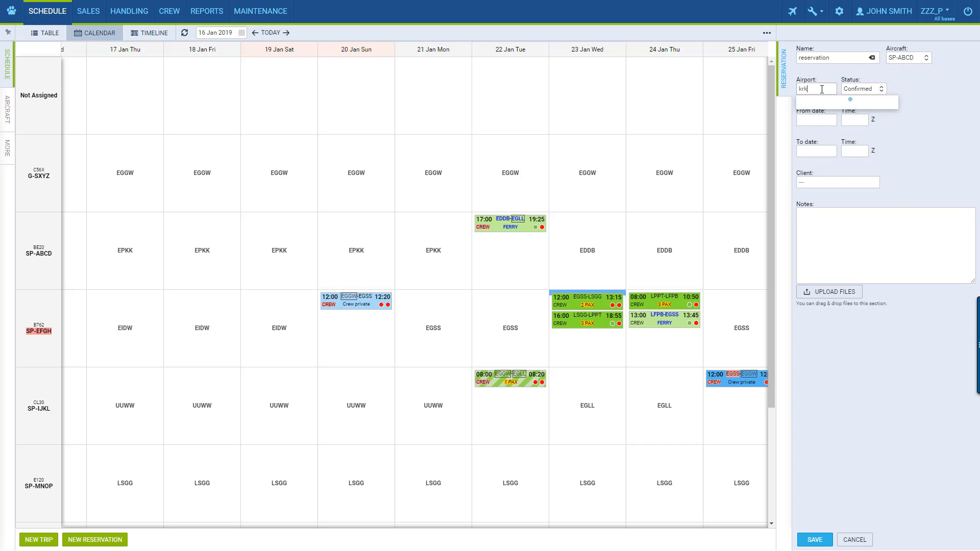
{"action": "left_click", "coordinate": [824, 106]}
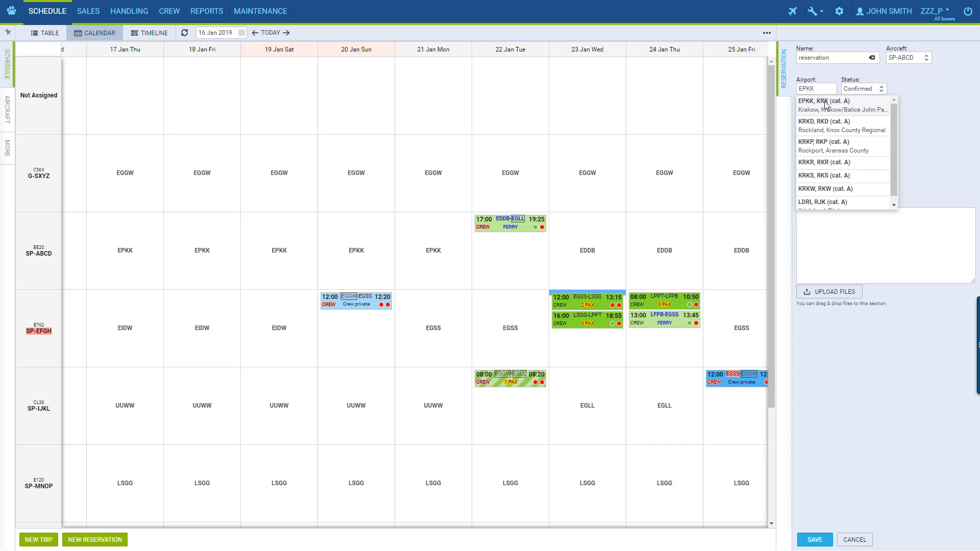
{"action": "left_click", "coordinate": [859, 91]}
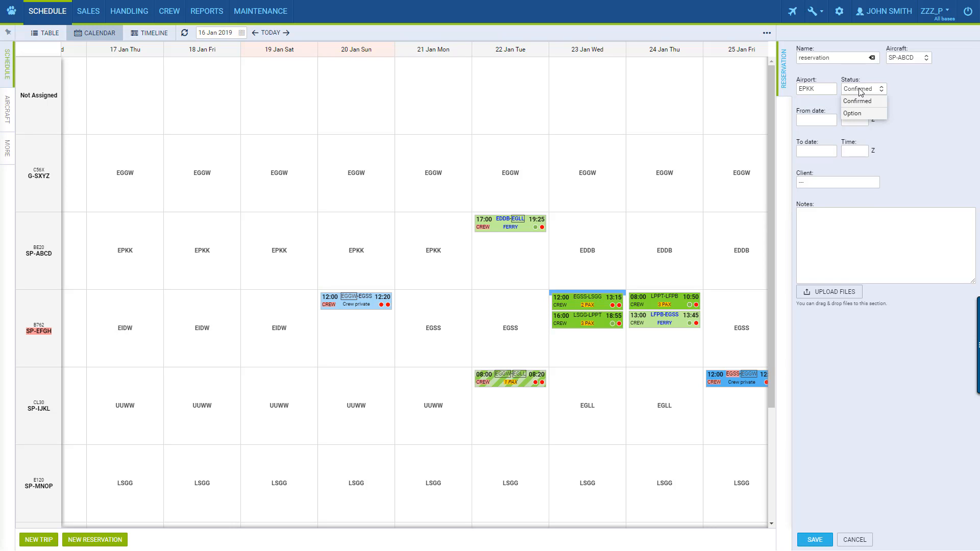
{"action": "left_click", "coordinate": [896, 100]}
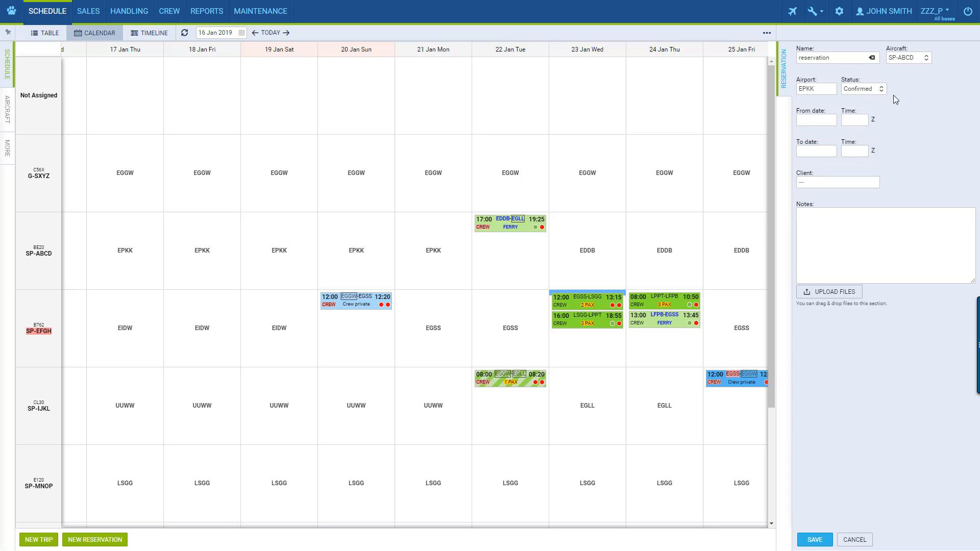
Step: Set the reservation period from 19 Jan 2019 13:00 to 21 Jan 2019 12:00 and save the reservation
{"action": "left_click", "coordinate": [811, 121]}
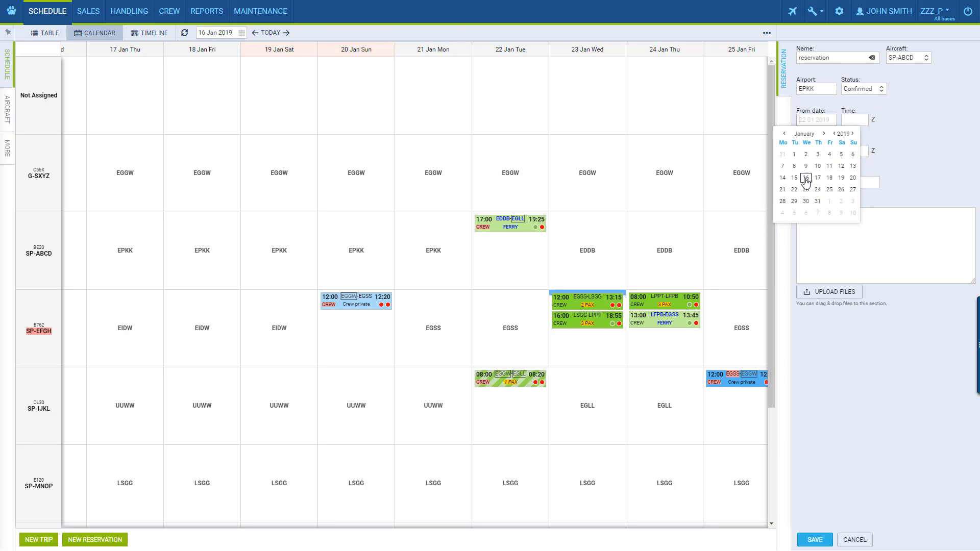
{"action": "left_click", "coordinate": [841, 178]}
{"action": "left_click", "coordinate": [851, 115]}
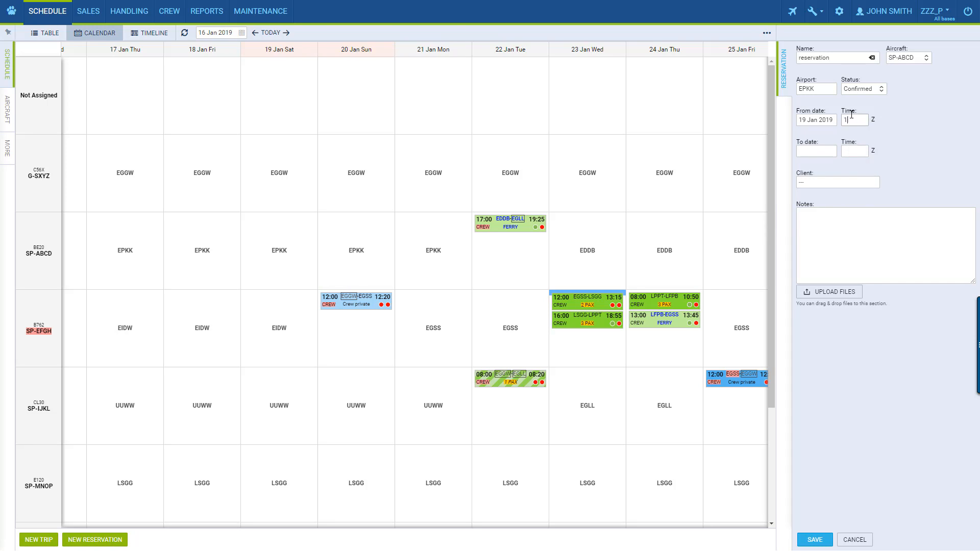
{"action": "left_click", "coordinate": [819, 152]}
{"action": "left_click", "coordinate": [782, 224]}
{"action": "left_click", "coordinate": [815, 540]}
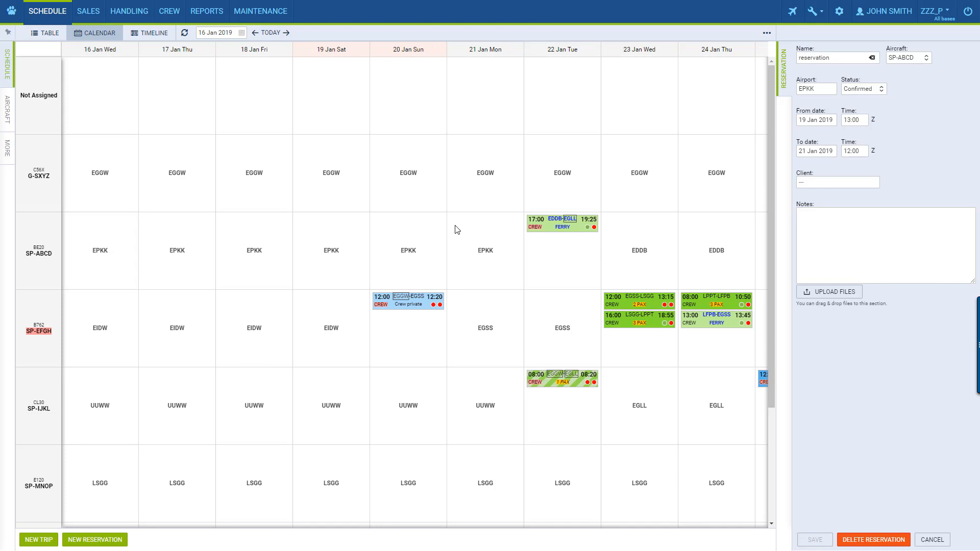
Step: Apply the schedule filter with flights, maintenance and reservations shown
{"action": "left_click", "coordinate": [8, 66]}
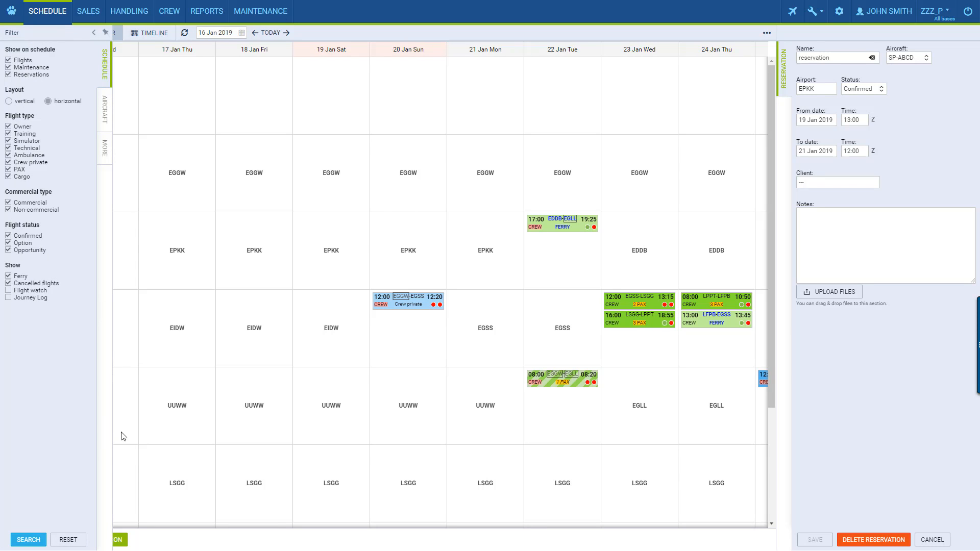
{"action": "left_click", "coordinate": [38, 540]}
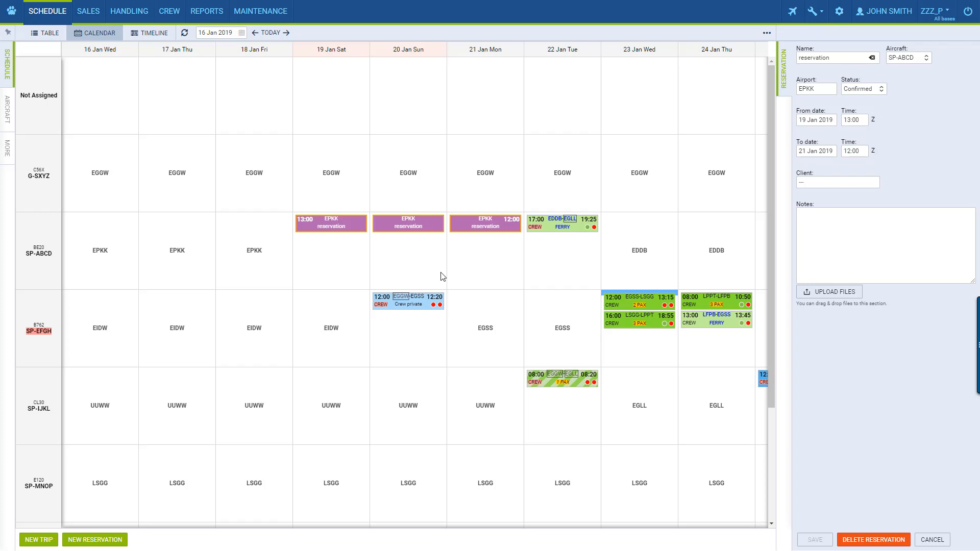
Step: Delete the 19–21 January EPKK reservation of SP-ABCD and confirm the deletion
{"action": "left_click", "coordinate": [415, 225]}
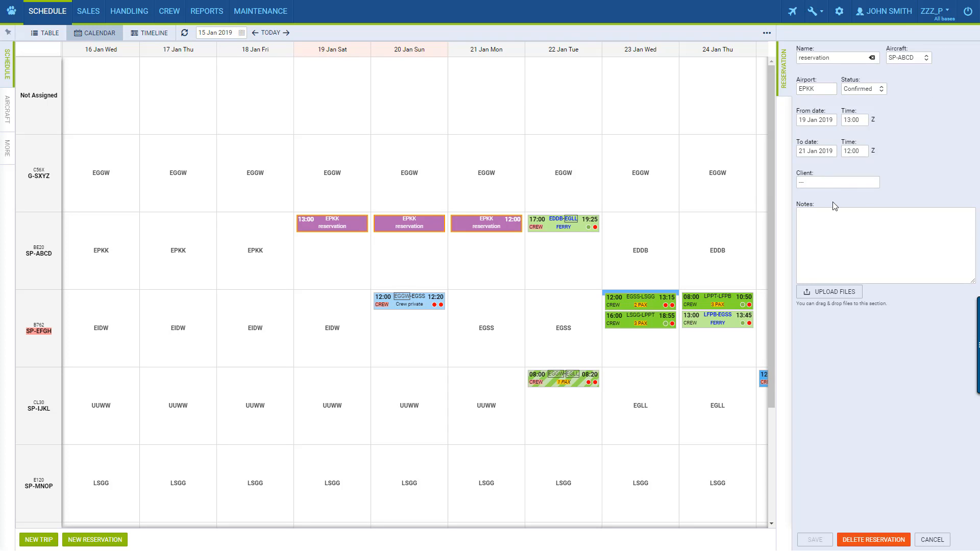
{"action": "left_click", "coordinate": [883, 541]}
{"action": "left_click", "coordinate": [467, 305]}
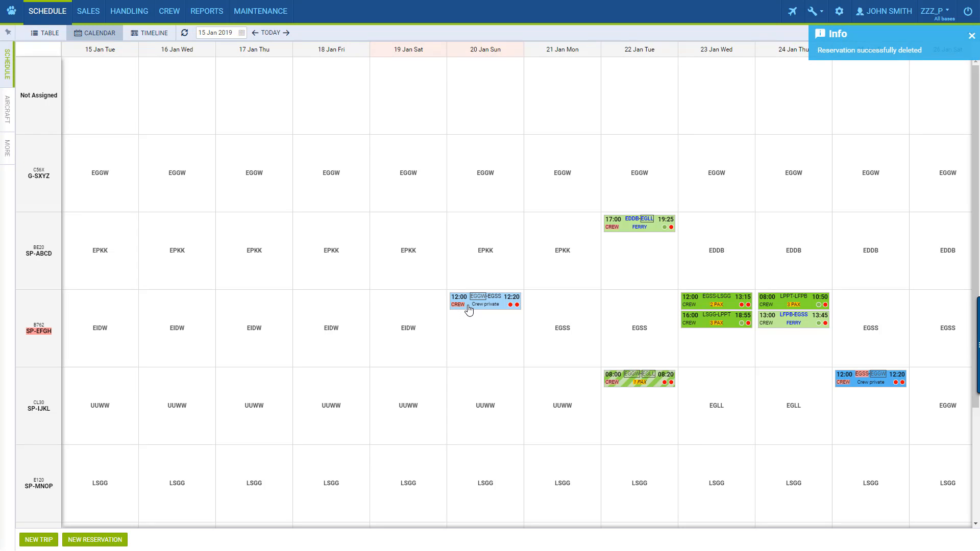
Step: Open the 23 January EGSS-LSGG flight of SP-EFGH and view its whole trip in the trip editor, closing it without changes
{"action": "left_click", "coordinate": [703, 305]}
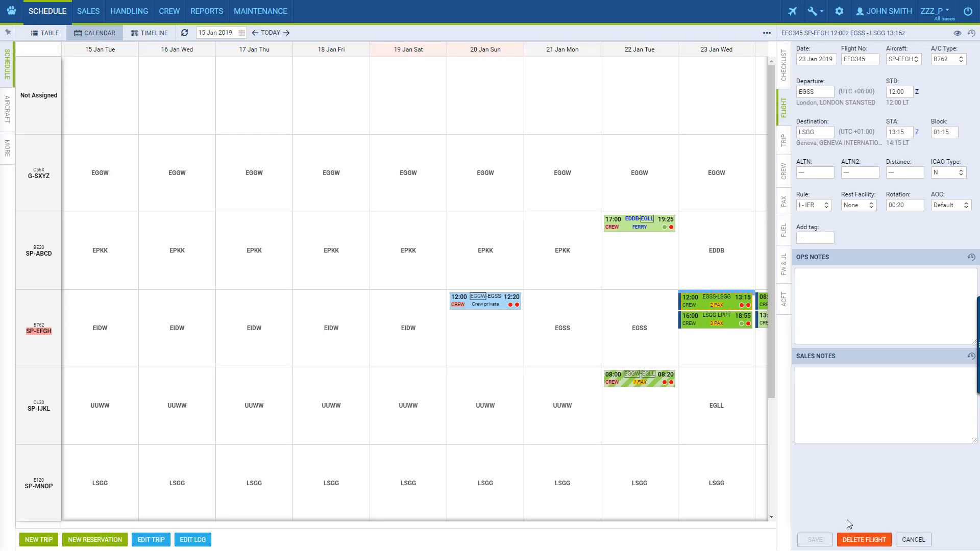
{"action": "left_click", "coordinate": [151, 539]}
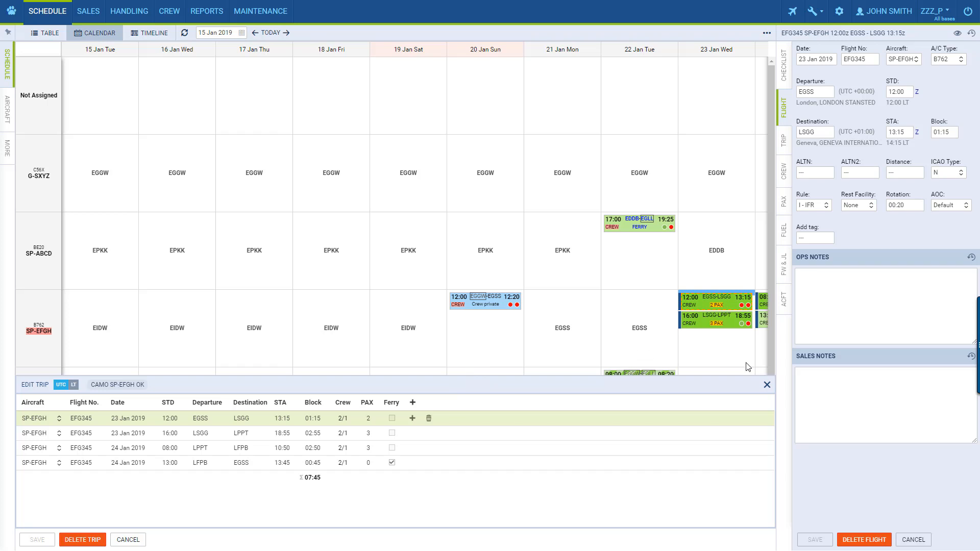
{"action": "left_click", "coordinate": [767, 385]}
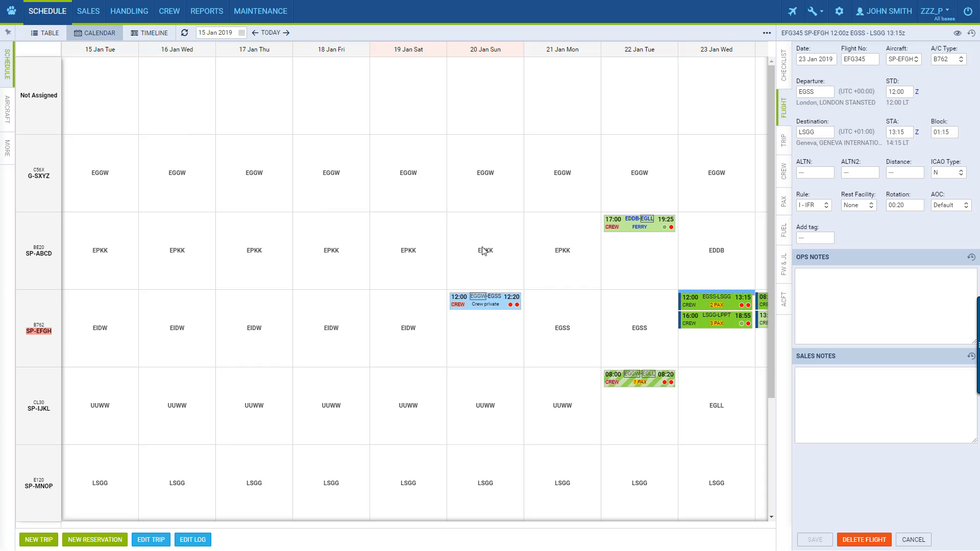
Step: Switch to the table view and compare the colour coding of the EFG345 trip's legs and the 22 January IJK flight
{"action": "left_click_drag", "start_coordinate": [573, 306], "coordinate": [302, 253]}
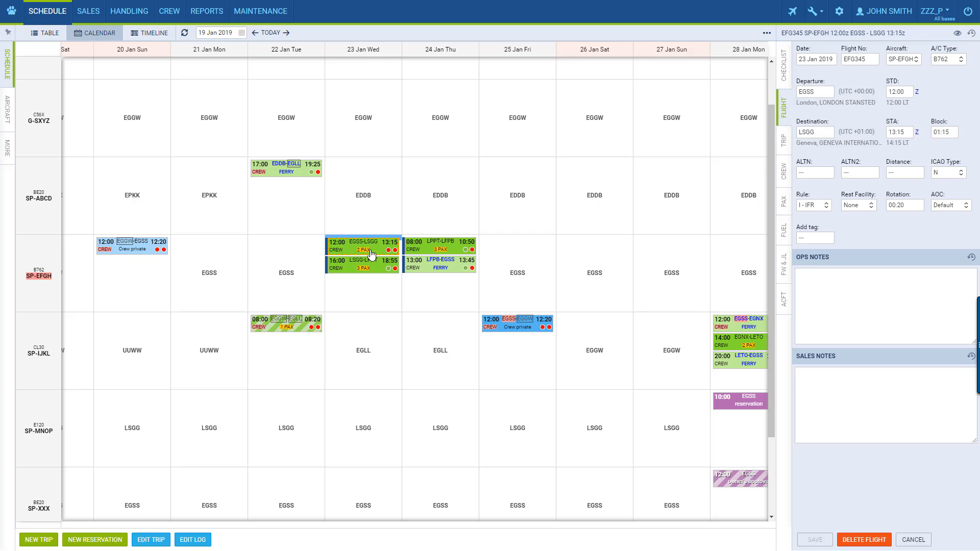
{"action": "left_click", "coordinate": [50, 34]}
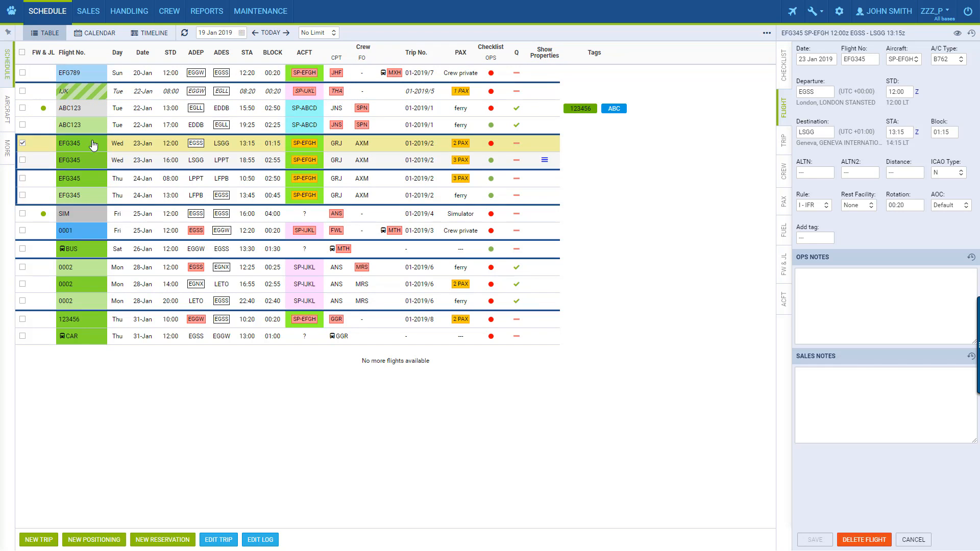
{"action": "mouse_move", "coordinate": [88, 150]}
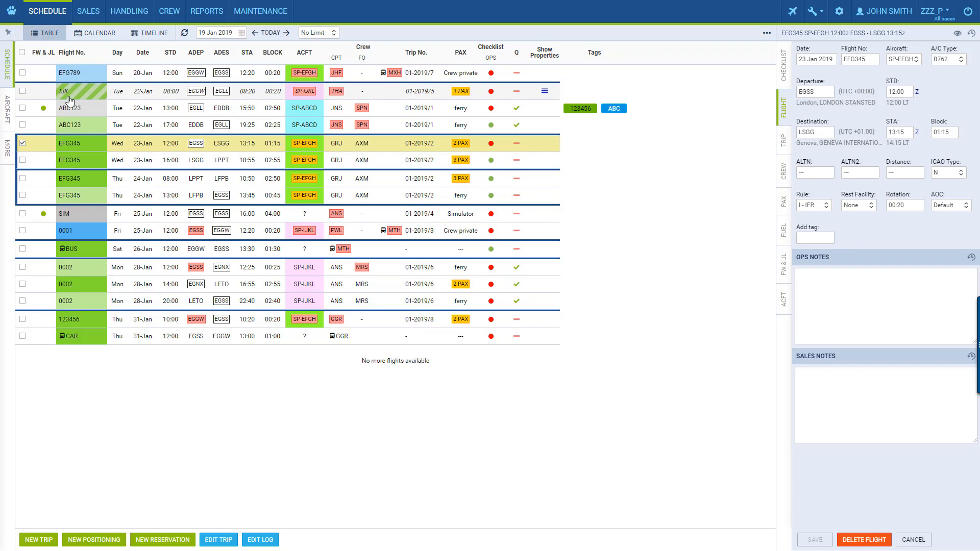
{"action": "mouse_move", "coordinate": [96, 92]}
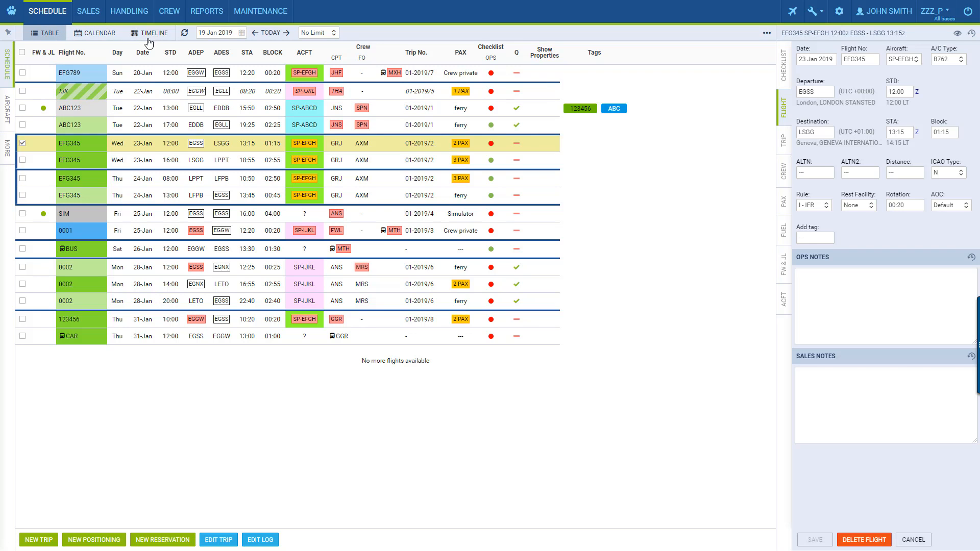
Step: Return to the calendar and examine the late January reservations and SP-XXX's early February MX OPTION entry
{"action": "left_click", "coordinate": [102, 33]}
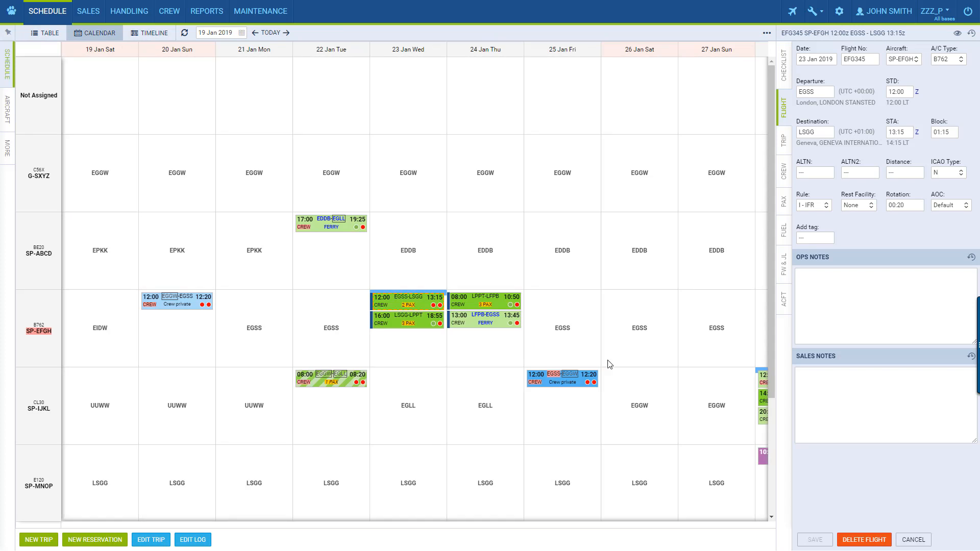
{"action": "left_click_drag", "start_coordinate": [217, 244], "coordinate": [96, 209]}
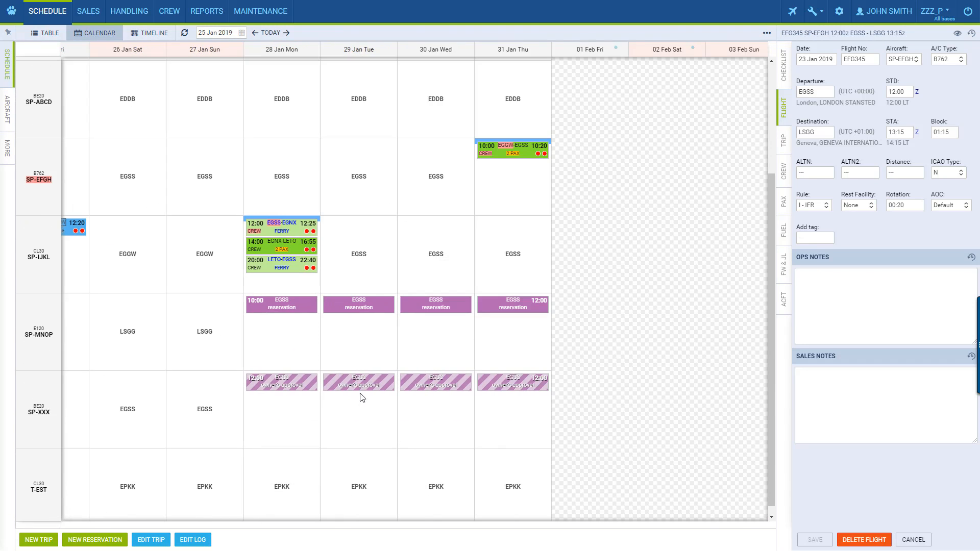
{"action": "left_click_drag", "start_coordinate": [447, 337], "coordinate": [218, 269]}
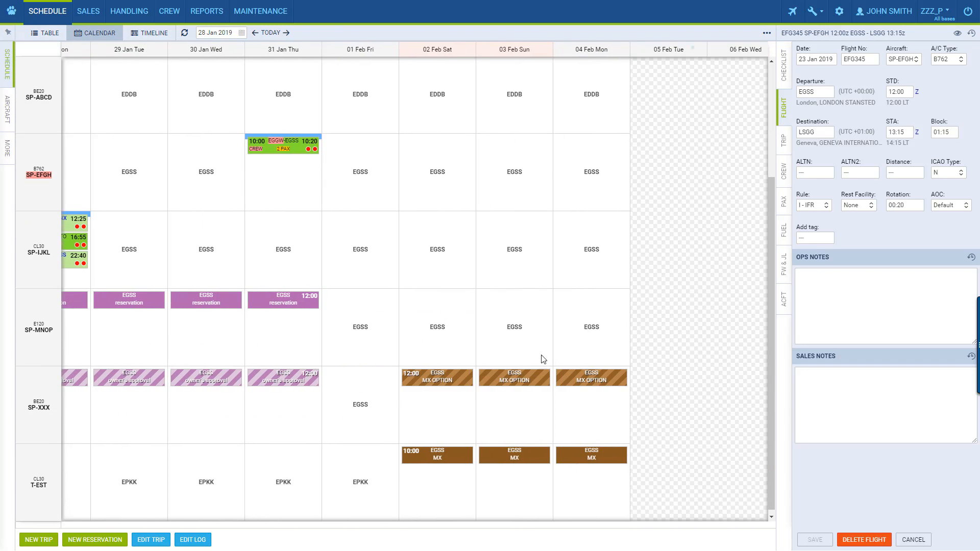
{"action": "mouse_move", "coordinate": [534, 381]}
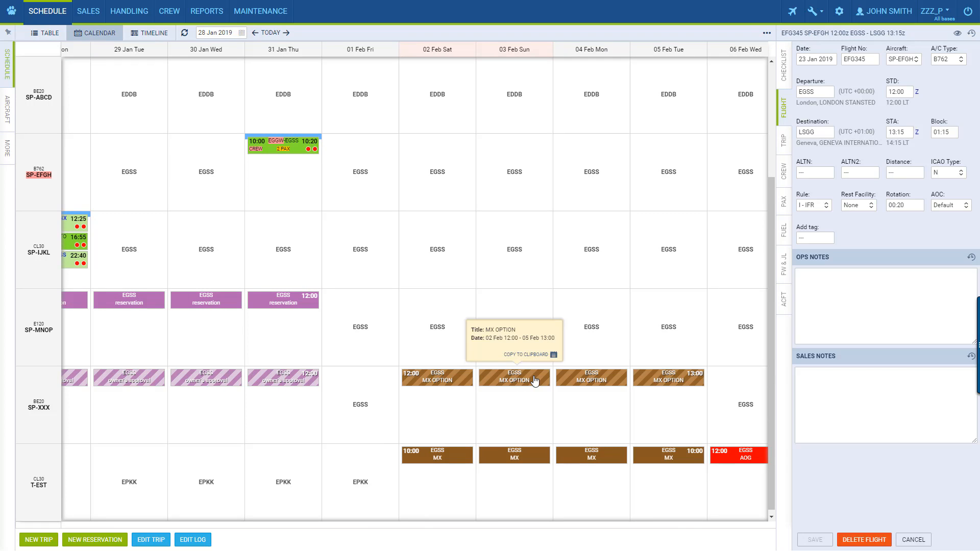
Step: Bring up the table view at today's date and examine the notes and colour of the 25 January flight 0001
{"action": "left_click", "coordinate": [43, 33]}
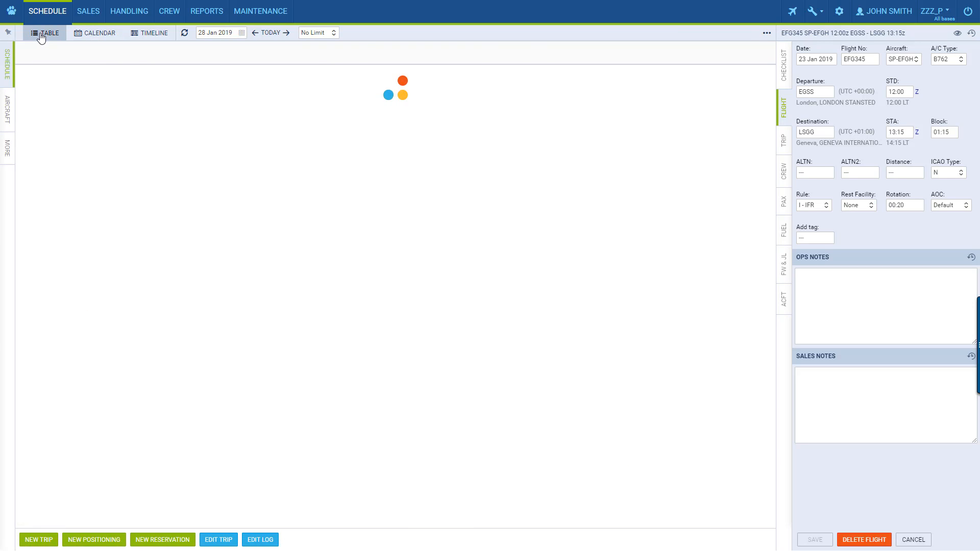
{"action": "left_click", "coordinate": [270, 33]}
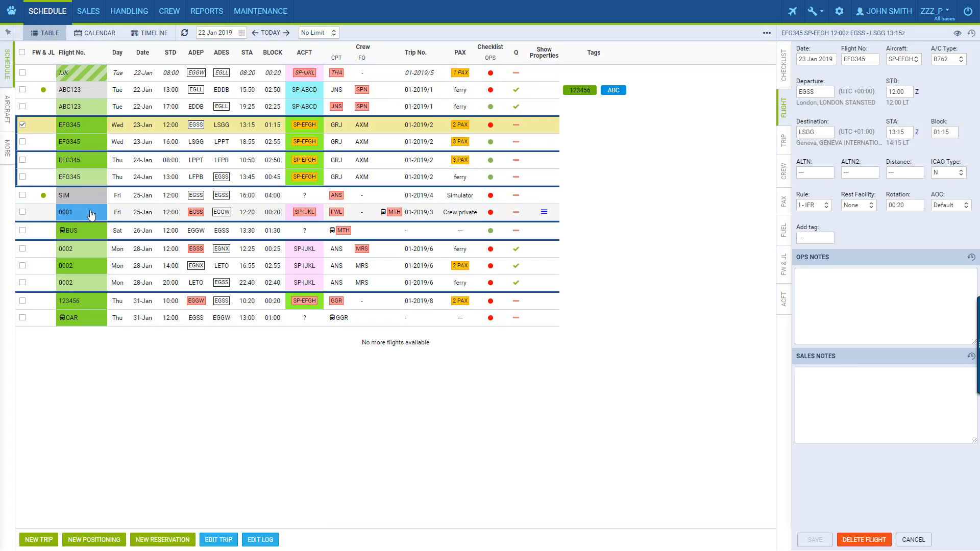
{"action": "mouse_move", "coordinate": [91, 214]}
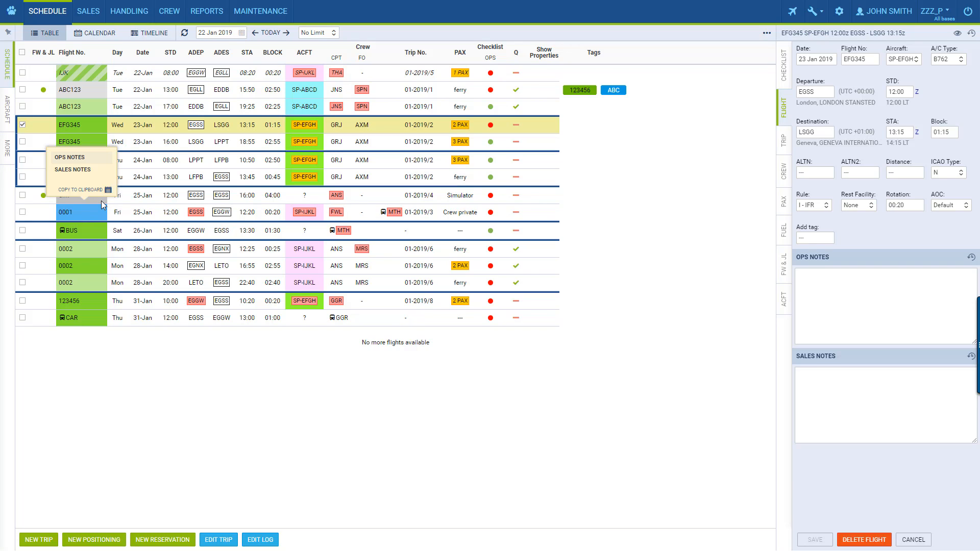
Step: Mark the trip of the 23 January EGSS-LSGG flight as non-commercial and save the change
{"action": "left_click", "coordinate": [784, 139]}
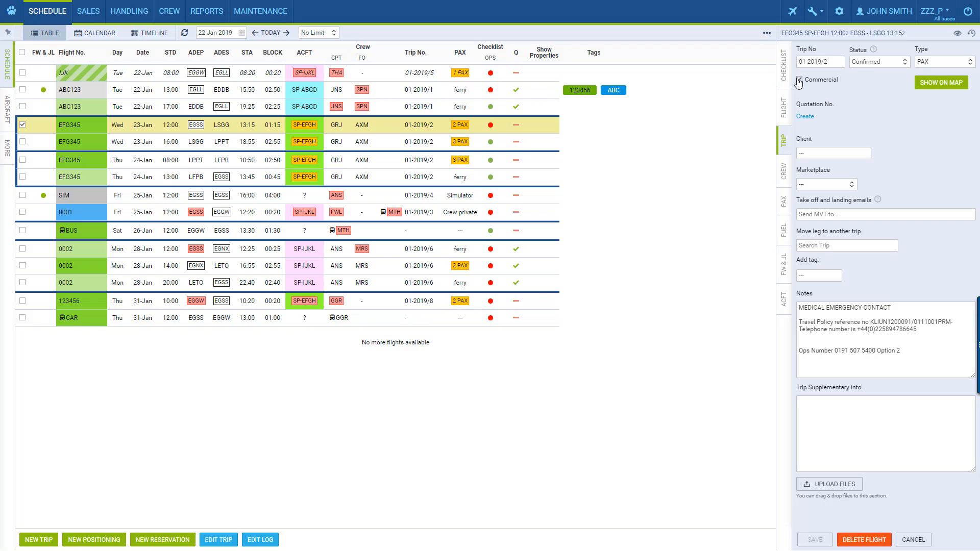
{"action": "left_click", "coordinate": [800, 80]}
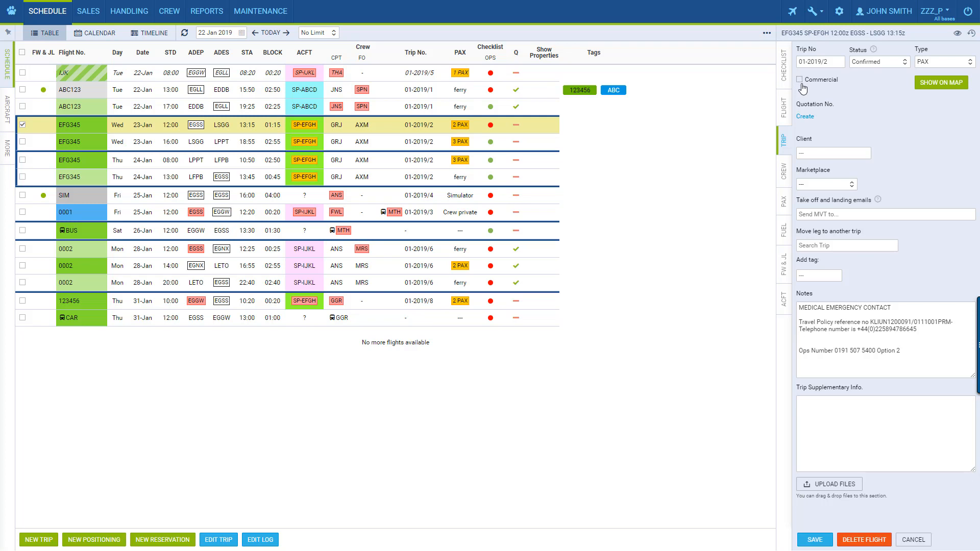
{"action": "left_click", "coordinate": [815, 541]}
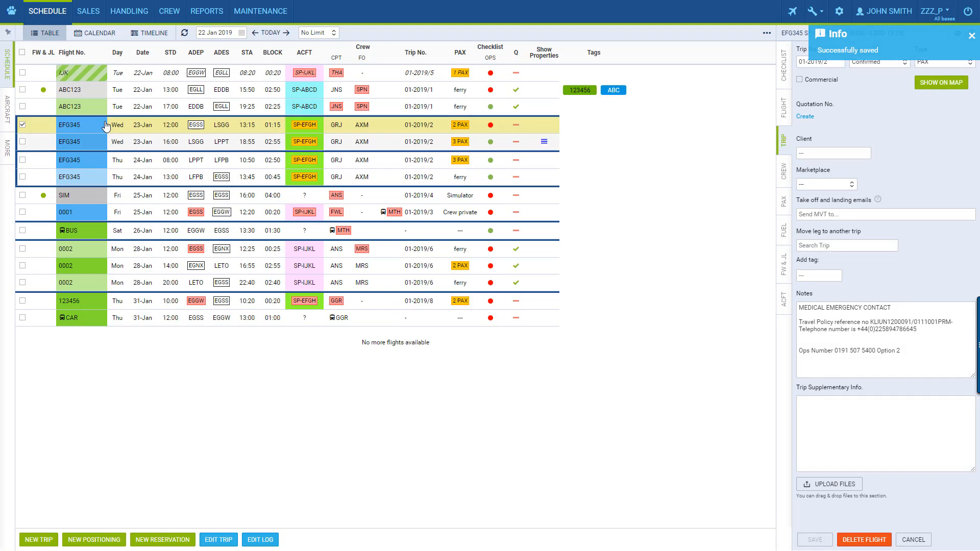
Step: Compare the table colours of the EFG345 trip's passenger and ferry legs with the 22 January ABC123 flight
{"action": "mouse_move", "coordinate": [97, 182]}
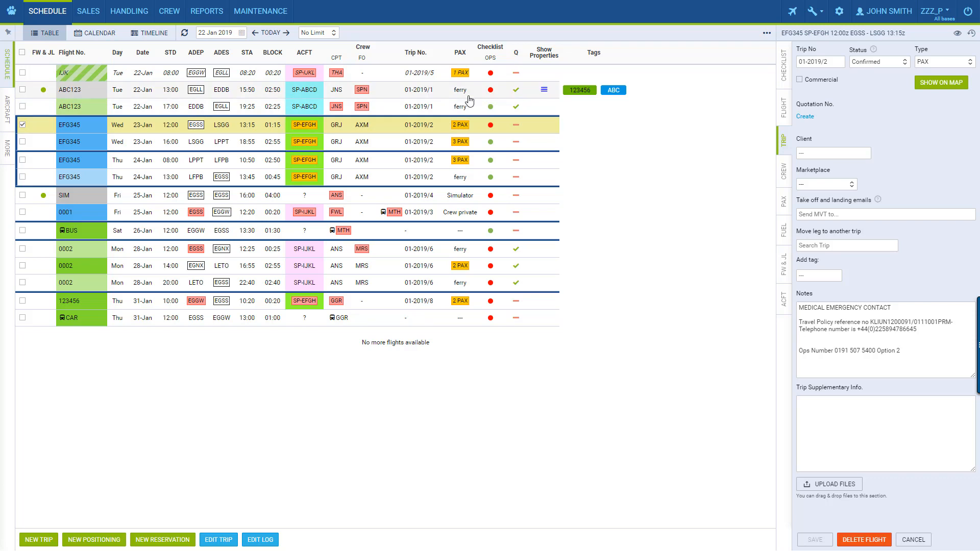
{"action": "mouse_move", "coordinate": [468, 174]}
{"action": "mouse_move", "coordinate": [79, 90]}
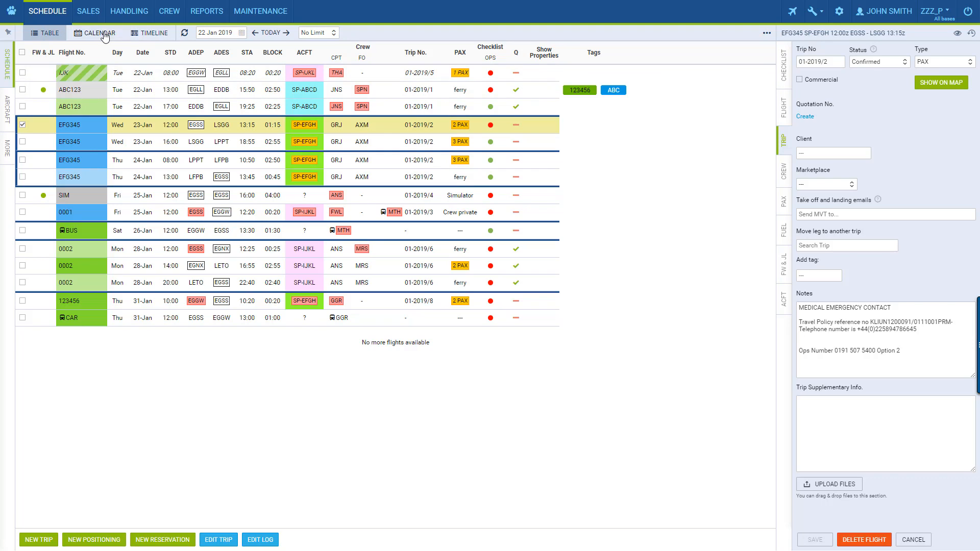
Step: Return to the calendar and examine the reservations, the maintenance entries and T-EST's AOG entry of 6–8 February
{"action": "left_click", "coordinate": [96, 32]}
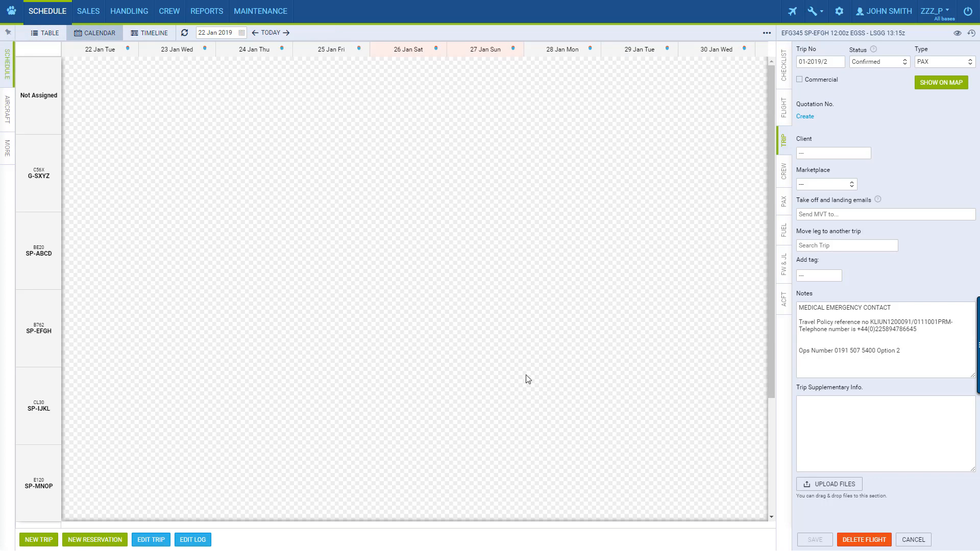
{"action": "left_click_drag", "start_coordinate": [579, 321], "coordinate": [215, 145]}
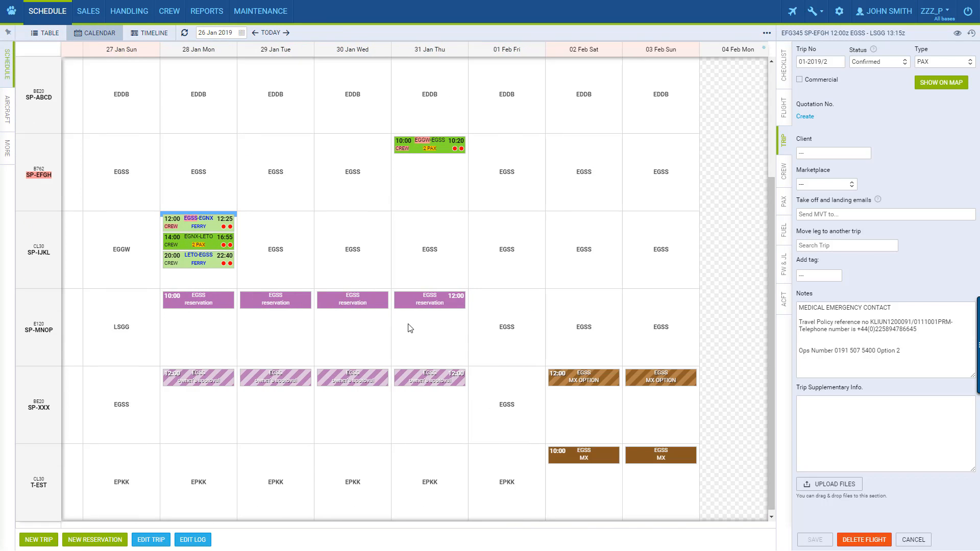
{"action": "left_click_drag", "start_coordinate": [643, 343], "coordinate": [286, 253]}
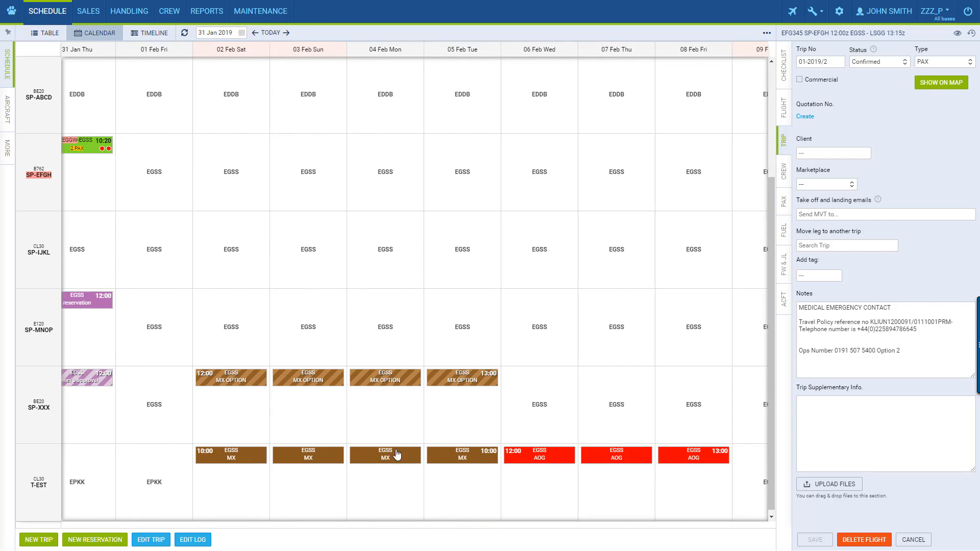
{"action": "left_click_drag", "start_coordinate": [531, 406], "coordinate": [377, 400]}
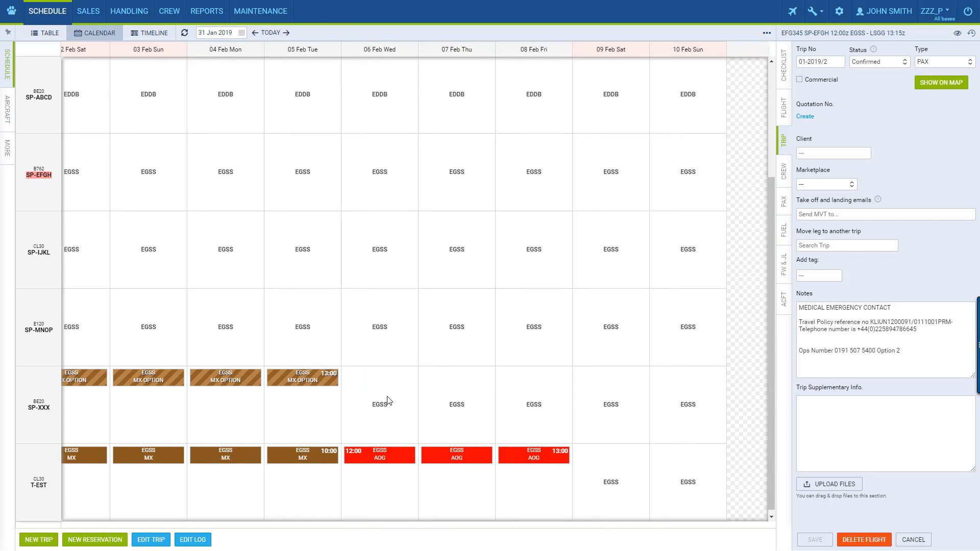
{"action": "left_click", "coordinate": [391, 461]}
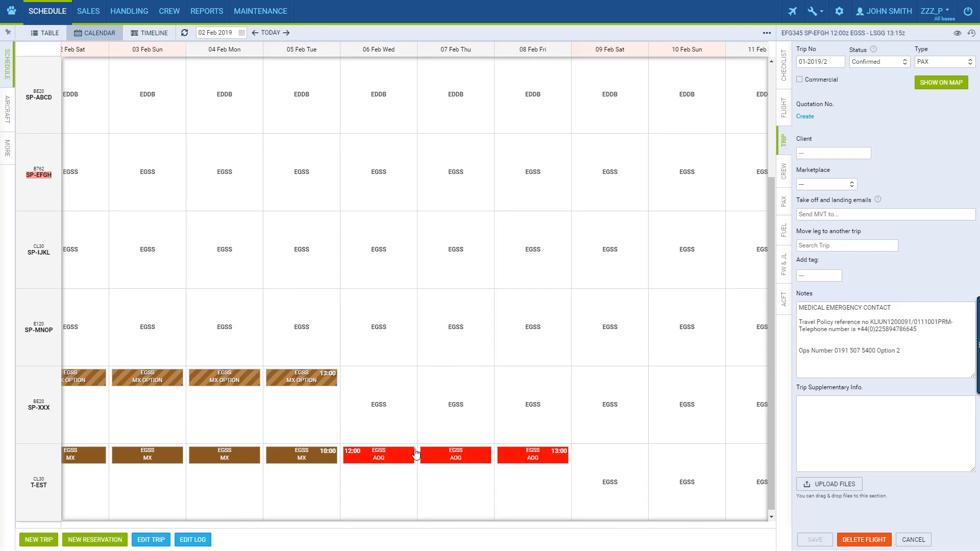
Step: Open the scheduled maintenance list and bring up the form for adding a new scheduled maintenance to review its fields
{"action": "mouse_move", "coordinate": [252, 14]}
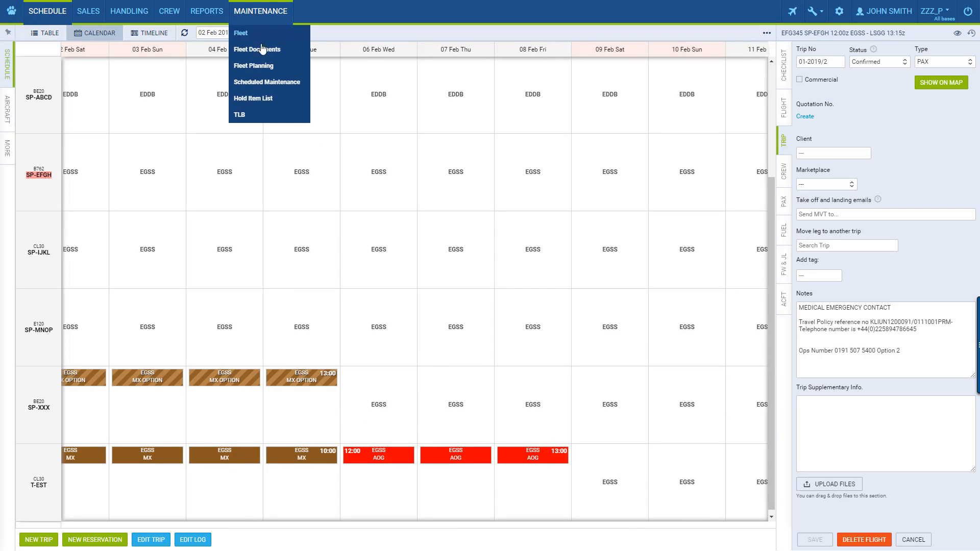
{"action": "left_click", "coordinate": [266, 84]}
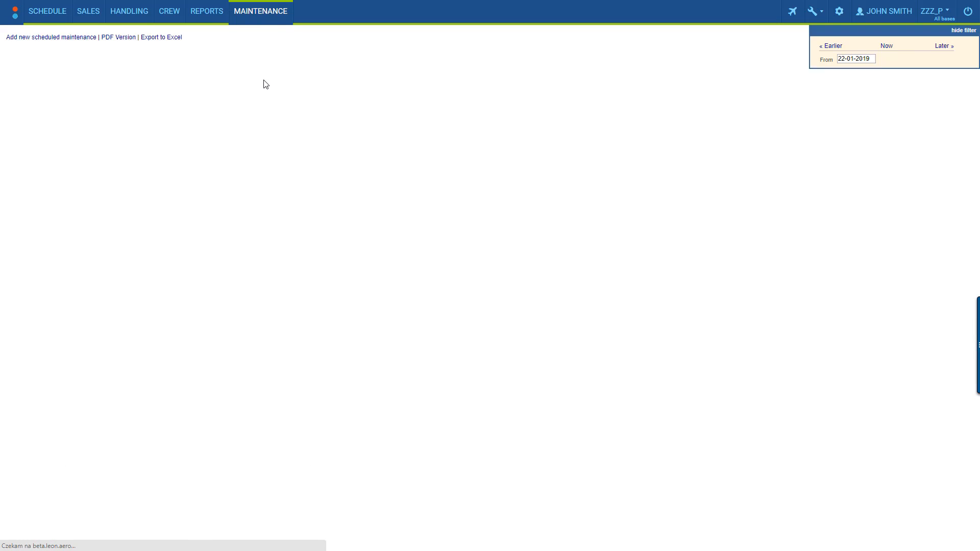
{"action": "left_click", "coordinate": [36, 37]}
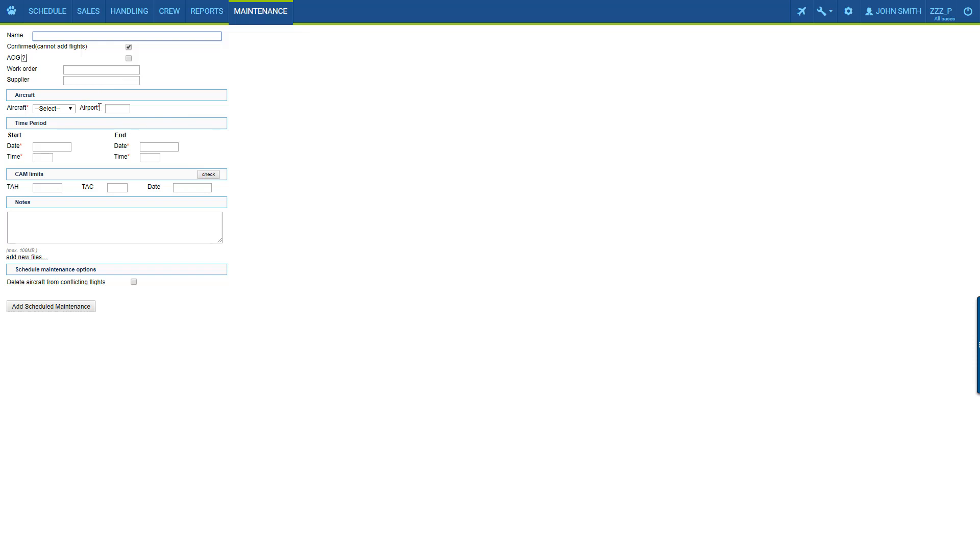
Step: Return to the schedule calendar at today's date and look over the entries from 25 January to 5 February
{"action": "left_click", "coordinate": [47, 12]}
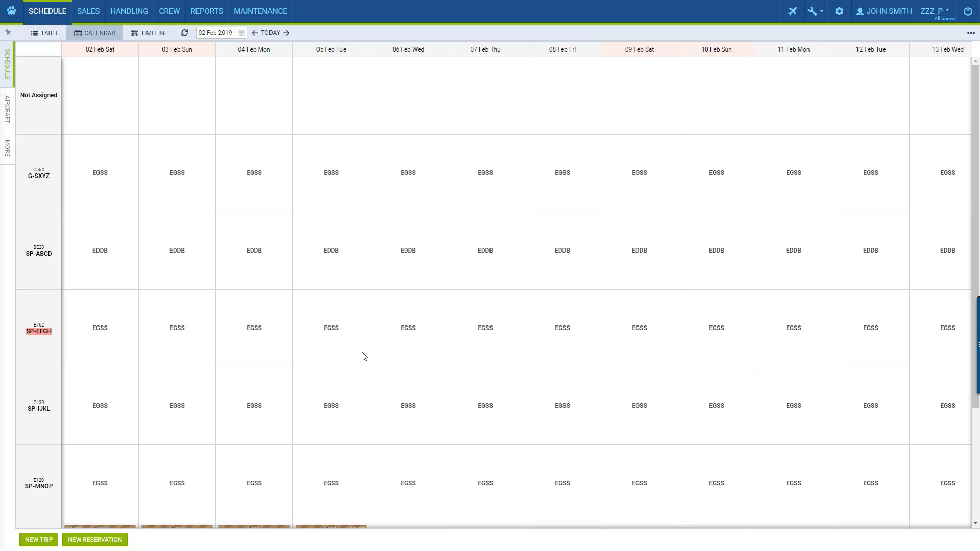
{"action": "left_click", "coordinate": [255, 32]}
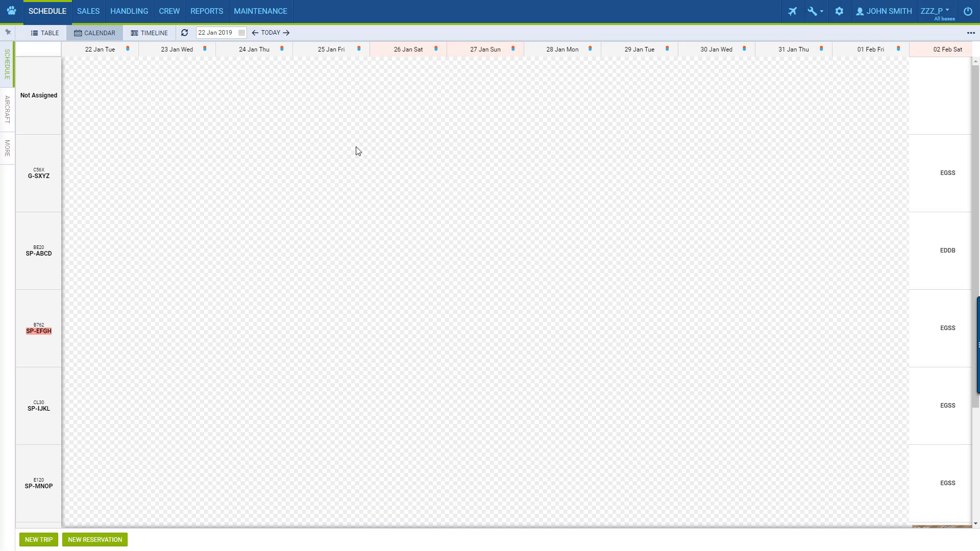
{"action": "left_click_drag", "start_coordinate": [700, 344], "coordinate": [474, 255]}
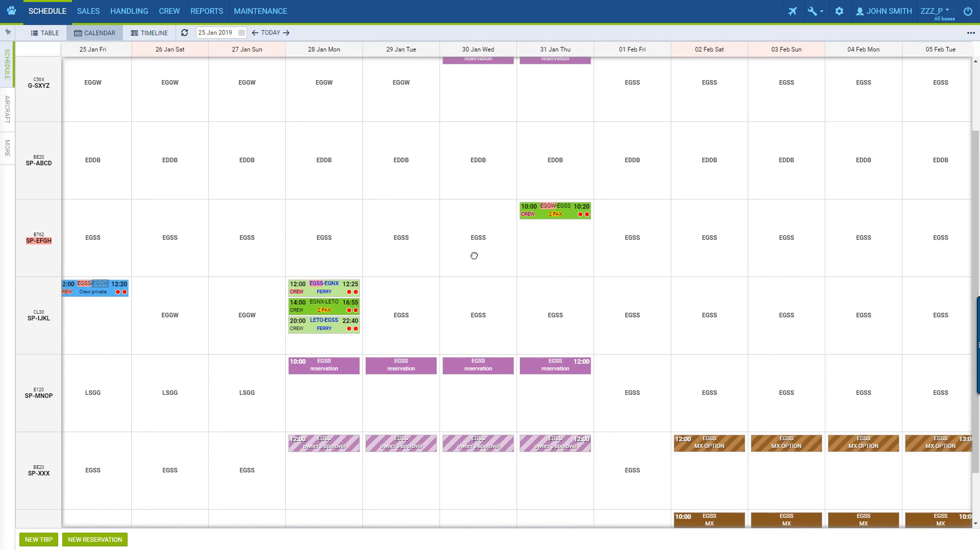
Step: Switch the schedule to the timeline view and examine the flights of 24 and 25 January
{"action": "left_click", "coordinate": [152, 34]}
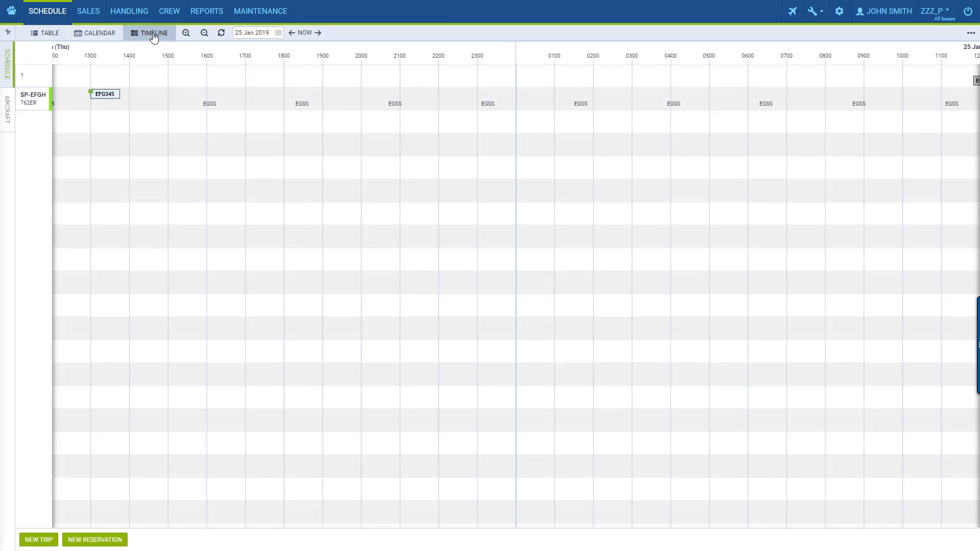
{"action": "left_click_drag", "start_coordinate": [153, 142], "coordinate": [654, 169]}
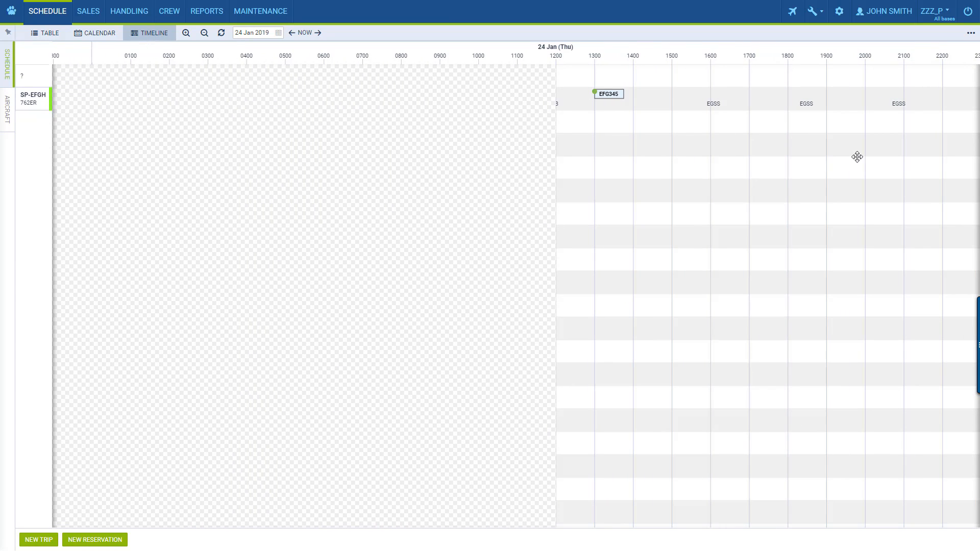
{"action": "left_click_drag", "start_coordinate": [313, 148], "coordinate": [688, 163]}
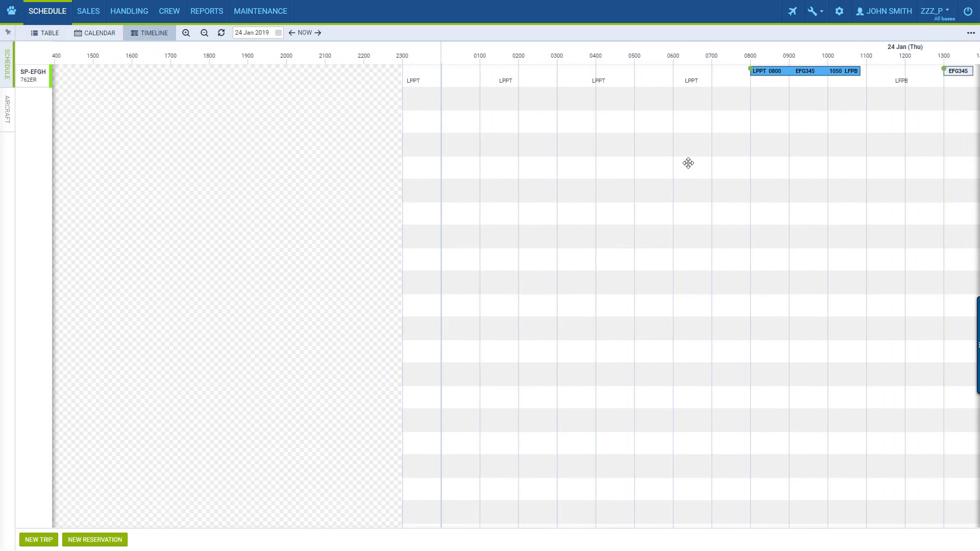
{"action": "left_click_drag", "start_coordinate": [844, 169], "coordinate": [297, 190]}
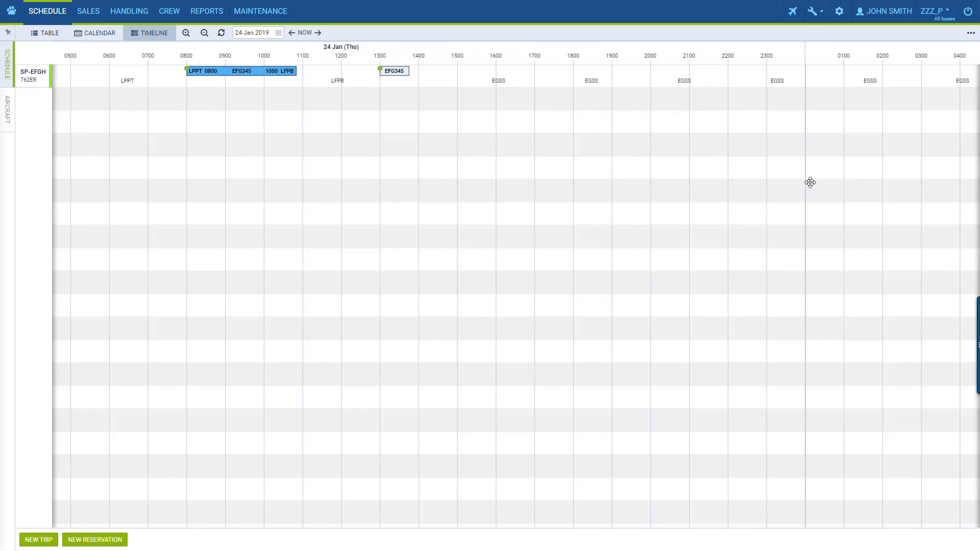
{"action": "left_click_drag", "start_coordinate": [810, 182], "coordinate": [431, 199]}
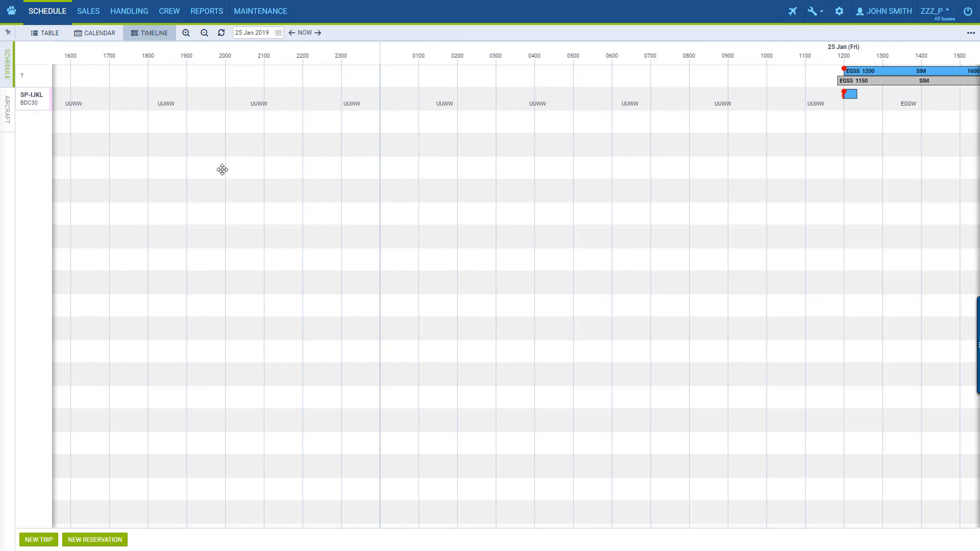
Step: Zoom the timeline out two levels and bring it to the current time
{"action": "left_click", "coordinate": [203, 33]}
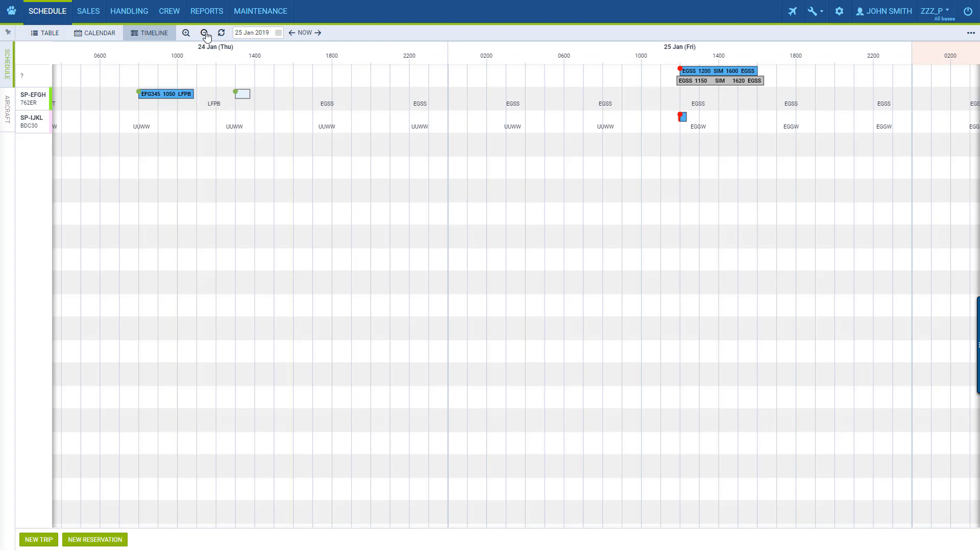
{"action": "left_click", "coordinate": [205, 34]}
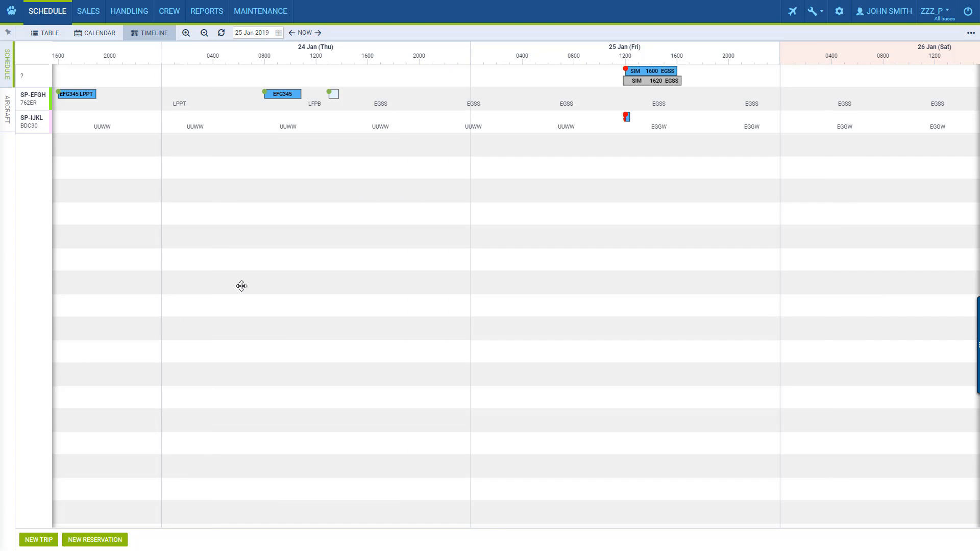
{"action": "left_click", "coordinate": [305, 33]}
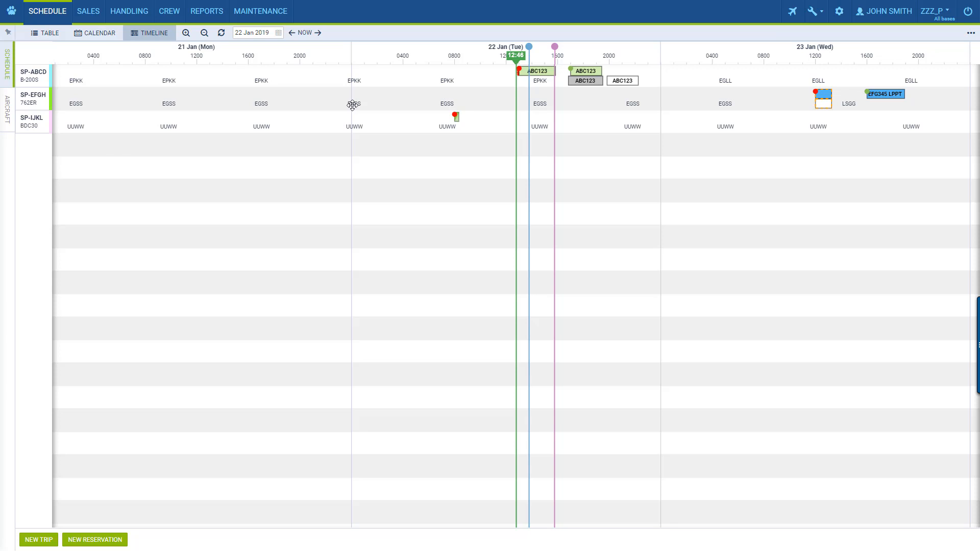
Step: Review the timeline's schedule filters and aircraft filters, and hide the filters again
{"action": "left_click", "coordinate": [8, 33]}
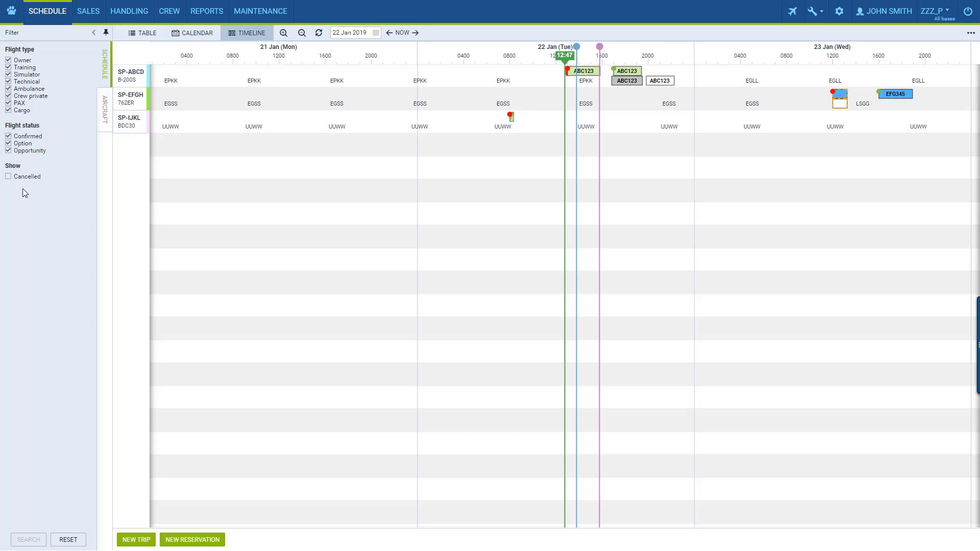
{"action": "left_click", "coordinate": [102, 114]}
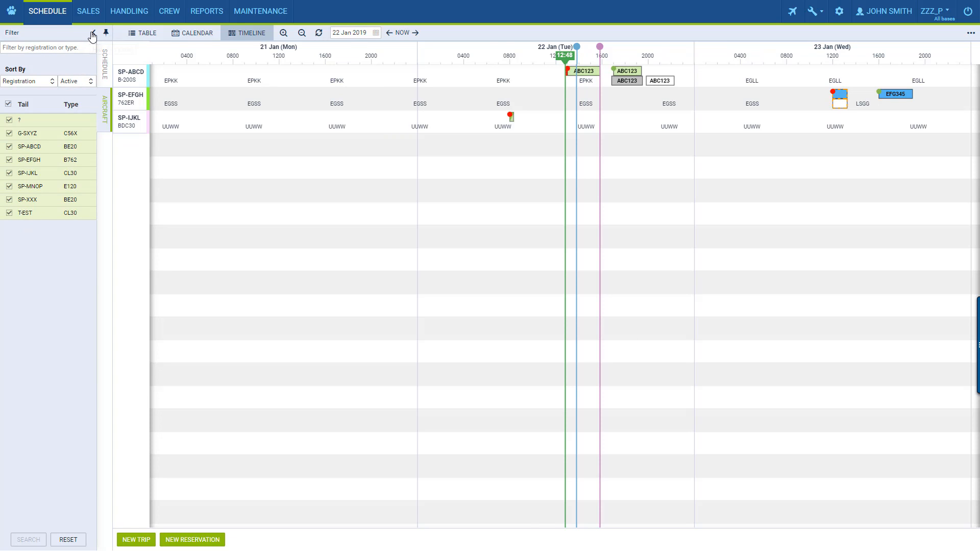
{"action": "left_click", "coordinate": [92, 34]}
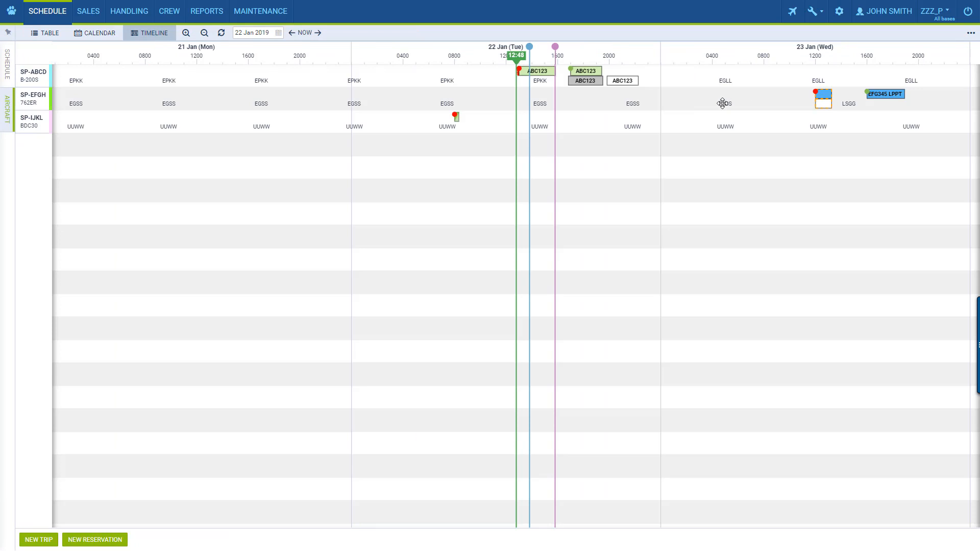
Step: Enable crew warnings in the timeline's display options and apply the setting
{"action": "left_click", "coordinate": [970, 34]}
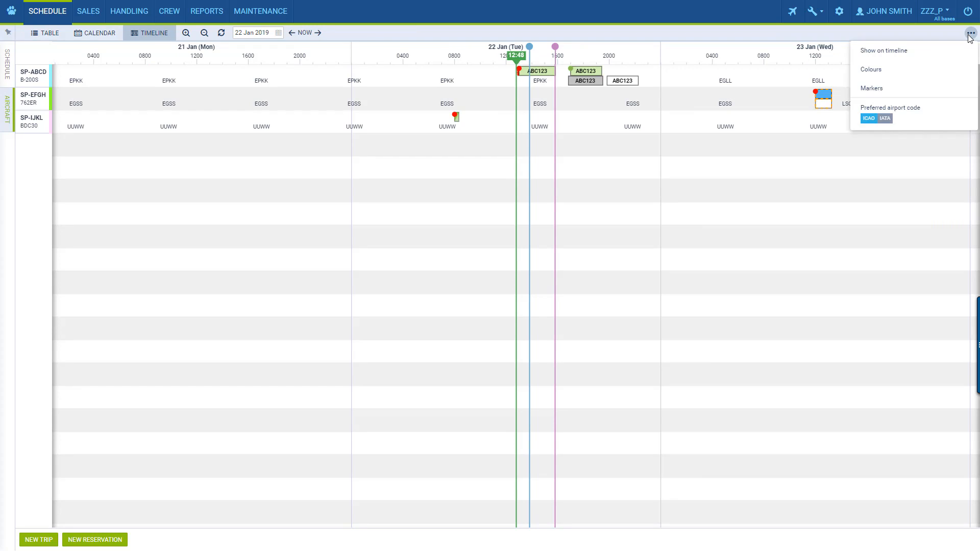
{"action": "left_click", "coordinate": [890, 59]}
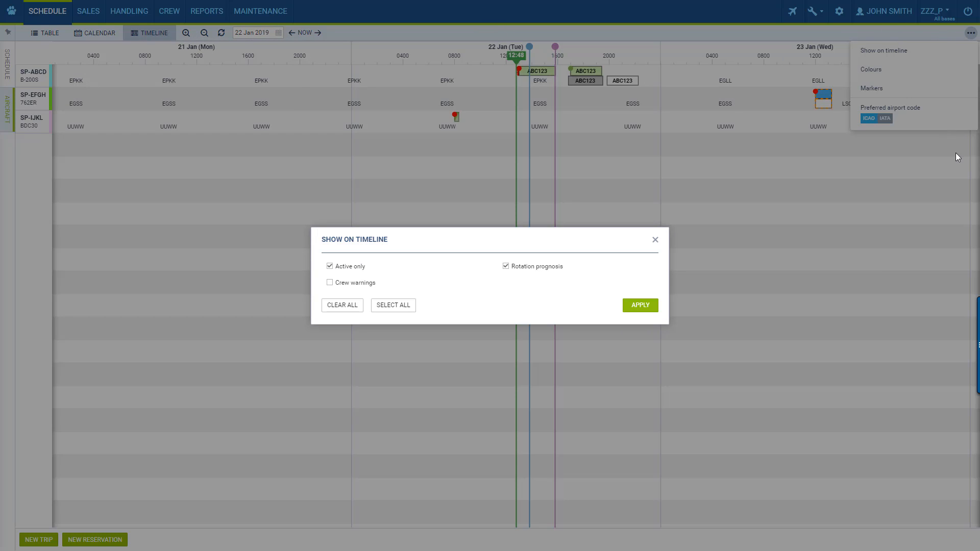
{"action": "left_click", "coordinate": [330, 285]}
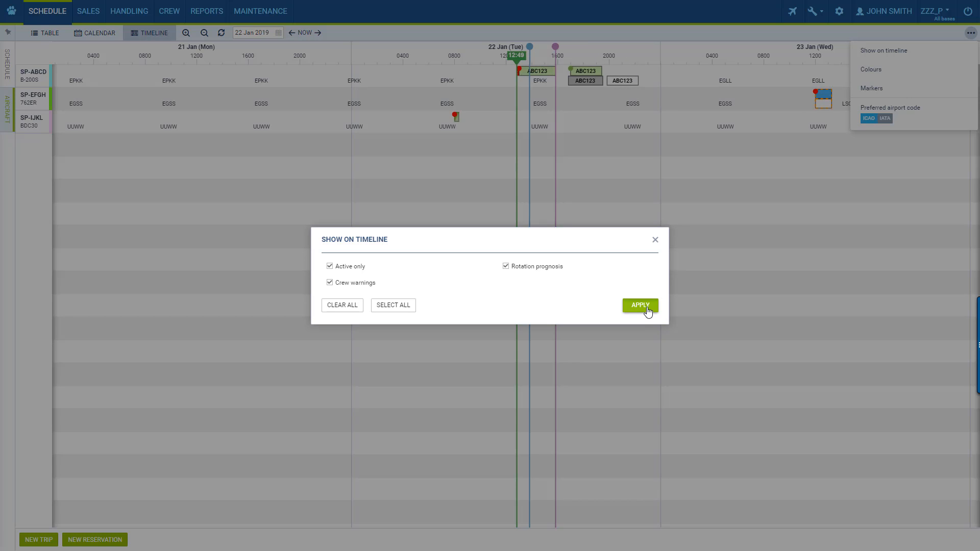
{"action": "left_click", "coordinate": [647, 308]}
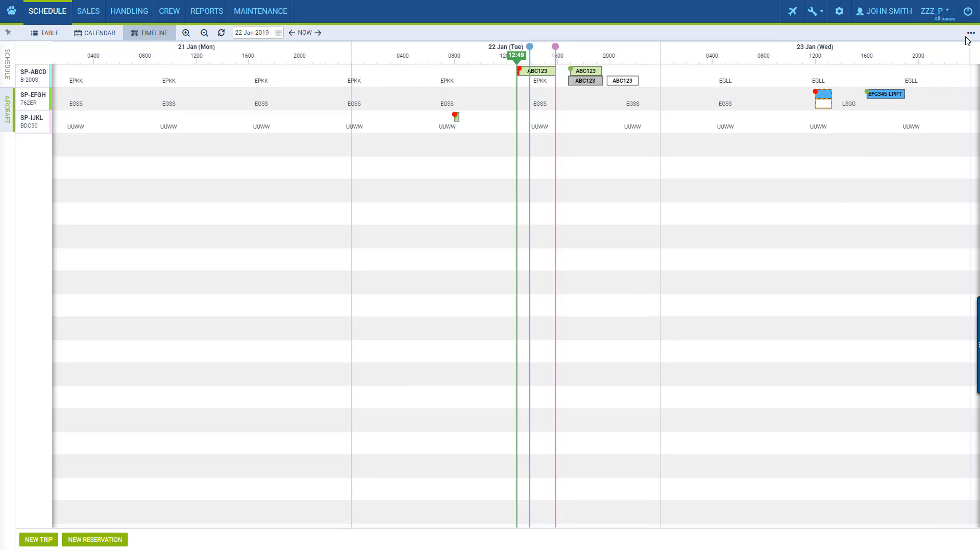
Step: Review the timeline's colour and marker options, closing both without changes
{"action": "left_click", "coordinate": [969, 33]}
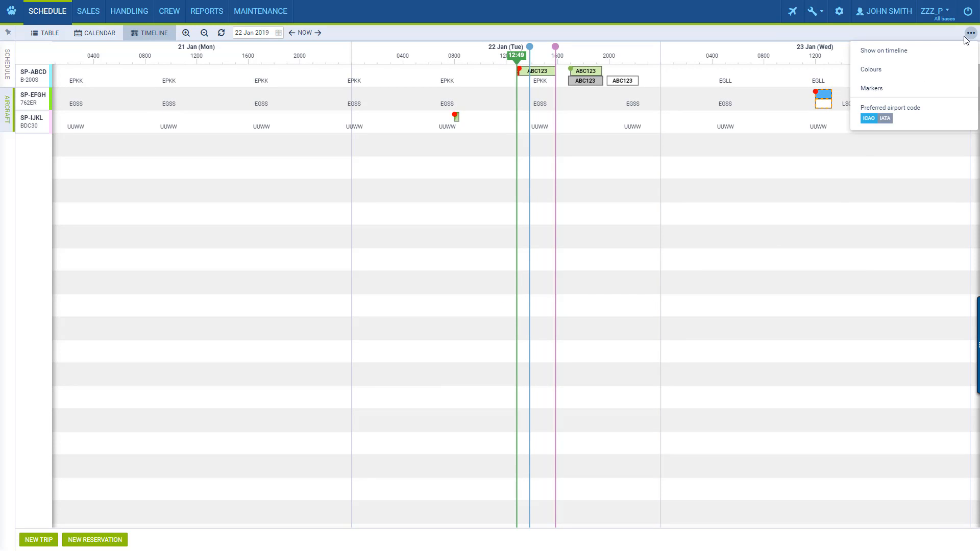
{"action": "left_click", "coordinate": [880, 73]}
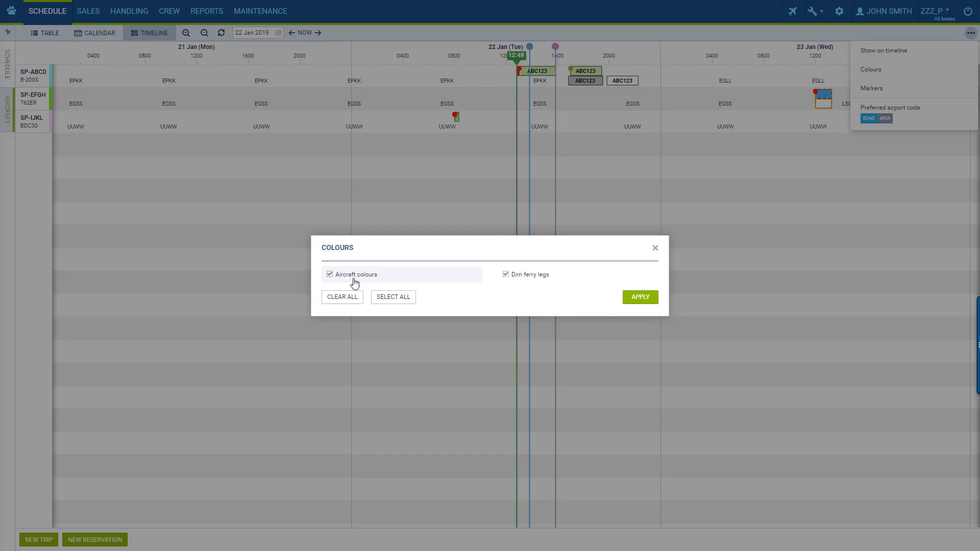
{"action": "left_click_drag", "start_coordinate": [653, 249], "coordinate": [847, 113]}
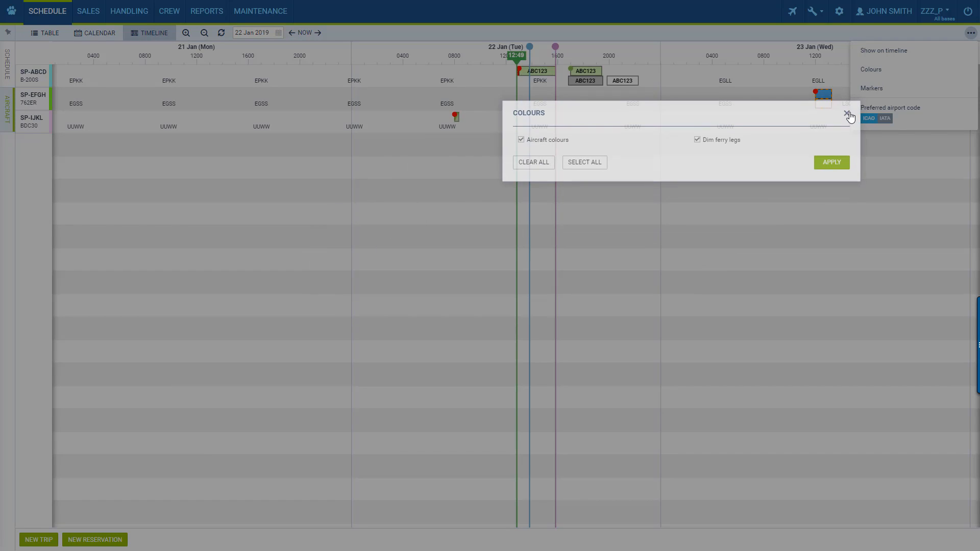
{"action": "left_click", "coordinate": [847, 113]}
{"action": "left_click", "coordinate": [871, 90]}
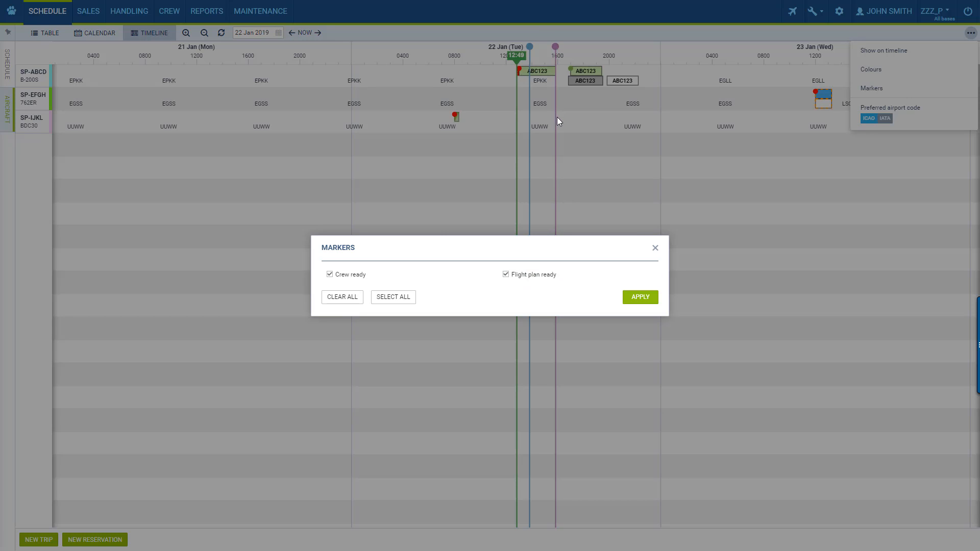
{"action": "left_click", "coordinate": [656, 249]}
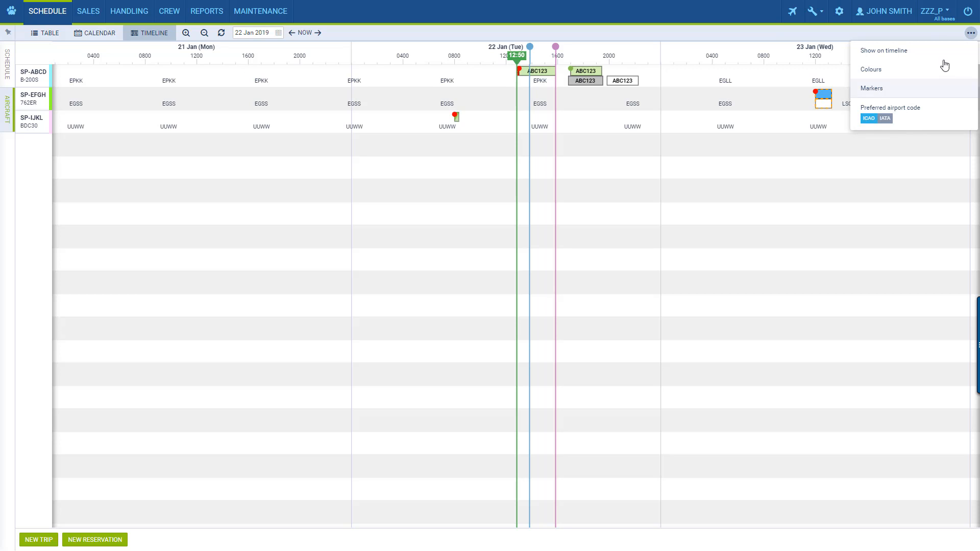
{"action": "left_click", "coordinate": [971, 33]}
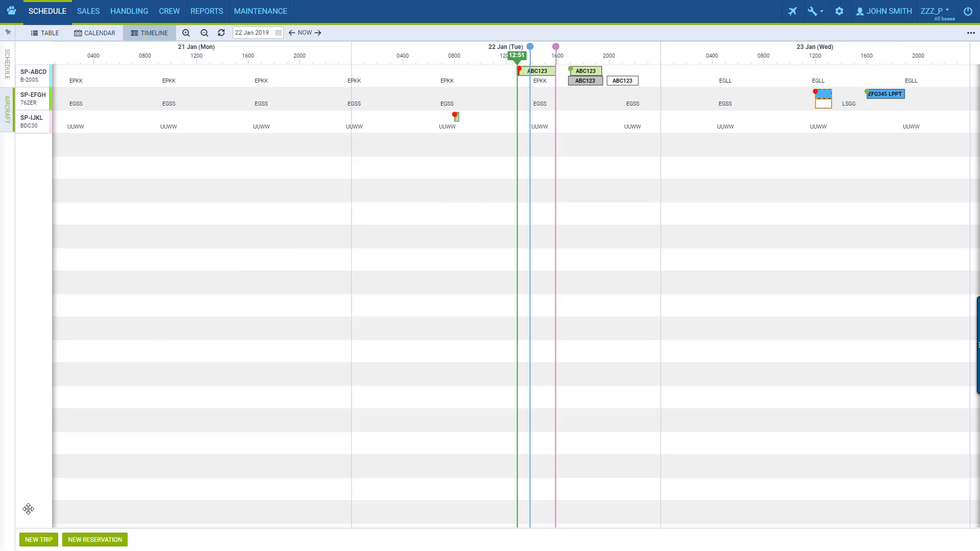
Step: Preview the blank new-trip form, close it and examine SP-ABCD's ABC123 flight bars on 22 January
{"action": "left_click", "coordinate": [50, 540]}
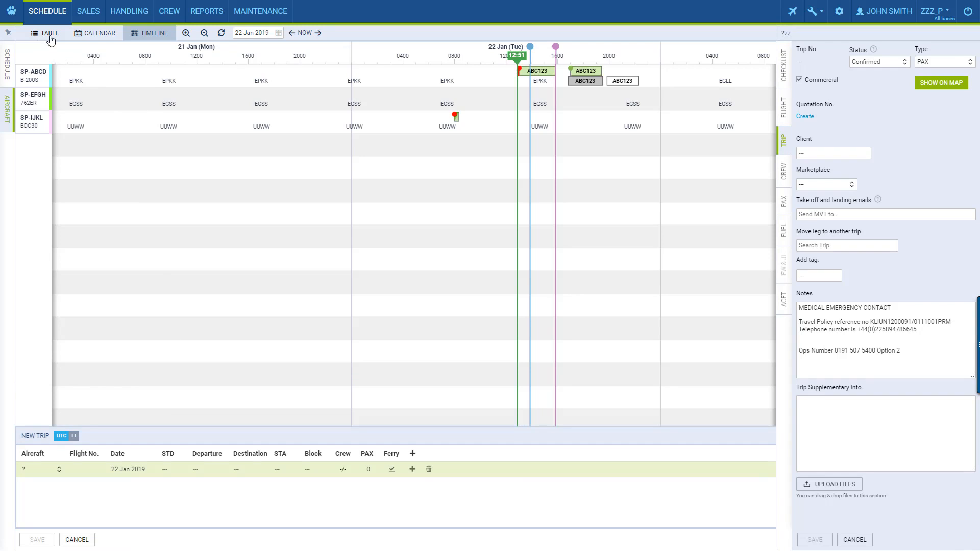
{"action": "left_click", "coordinate": [750, 412]}
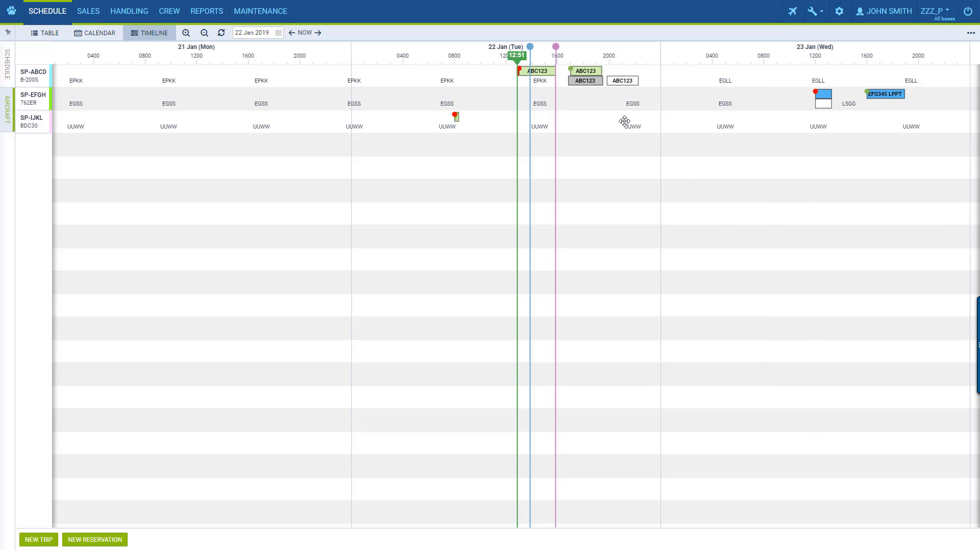
{"action": "mouse_move", "coordinate": [539, 78]}
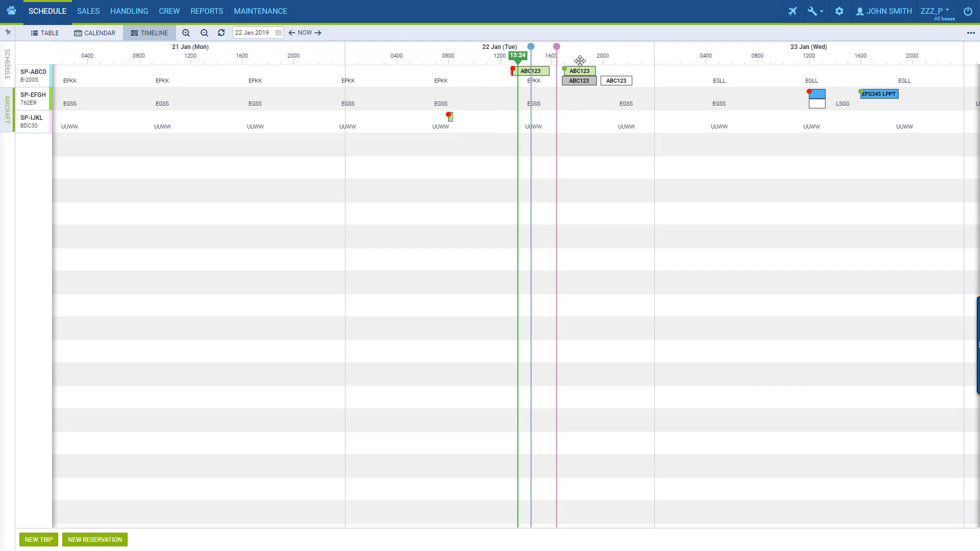
{"action": "mouse_move", "coordinate": [584, 83]}
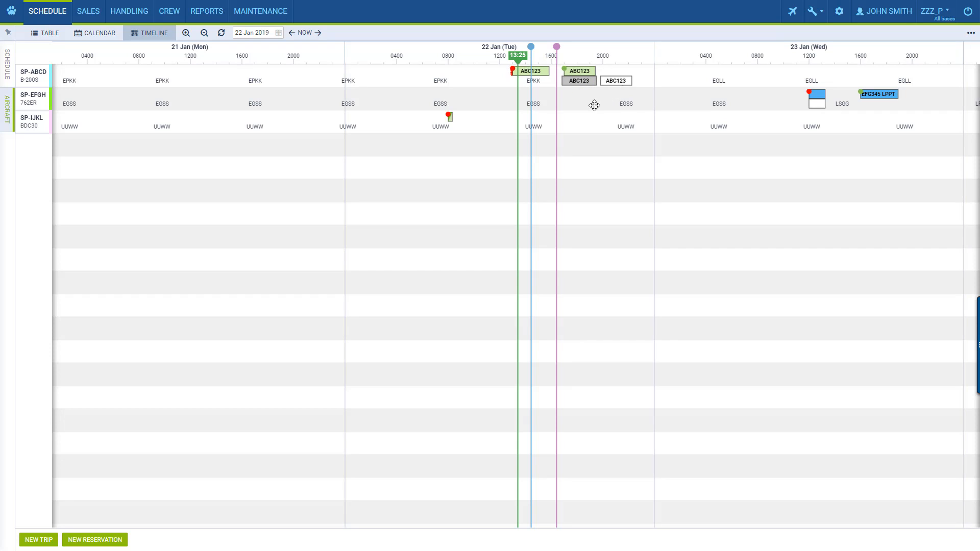
Step: Start a new trip for aircraft SP-IJKL with flight number 999
{"action": "left_click", "coordinate": [39, 539]}
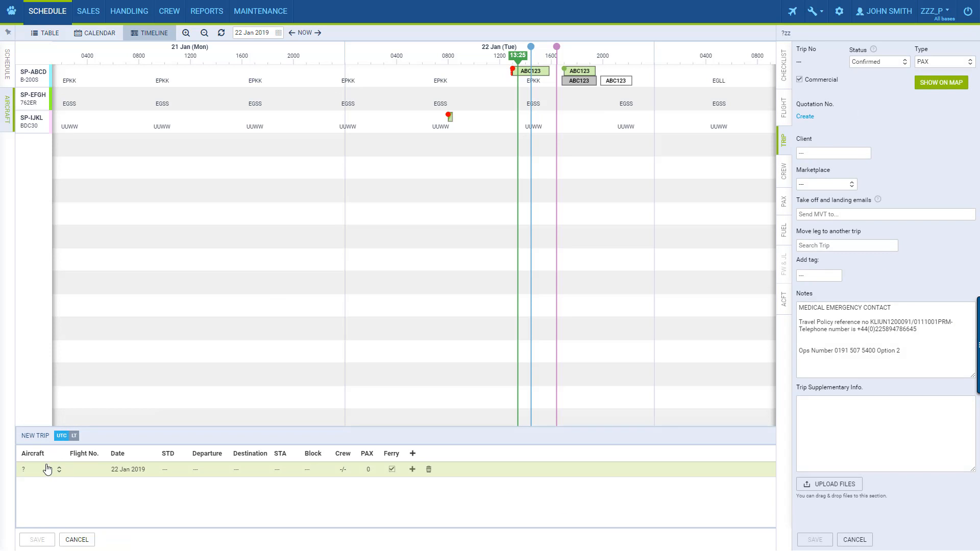
{"action": "left_click", "coordinate": [48, 469]}
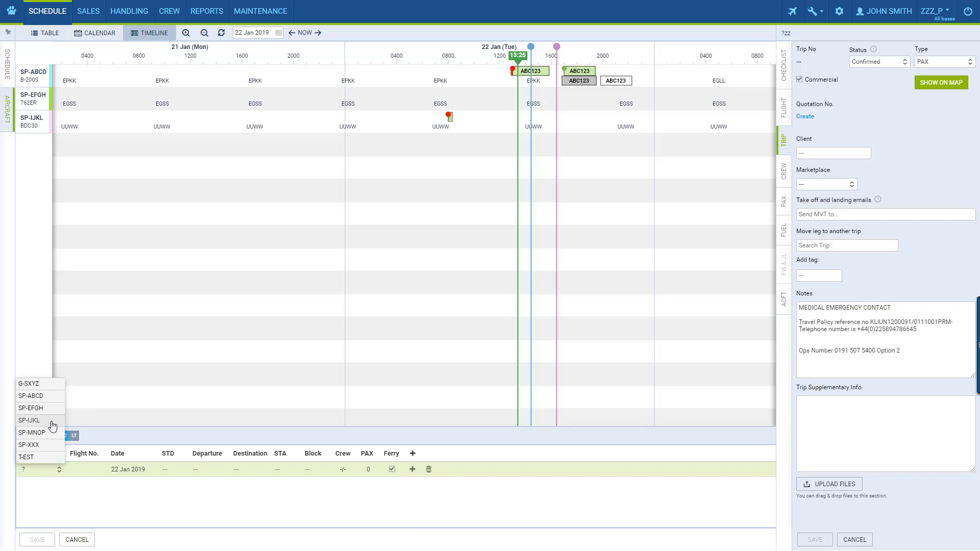
{"action": "left_click", "coordinate": [52, 424]}
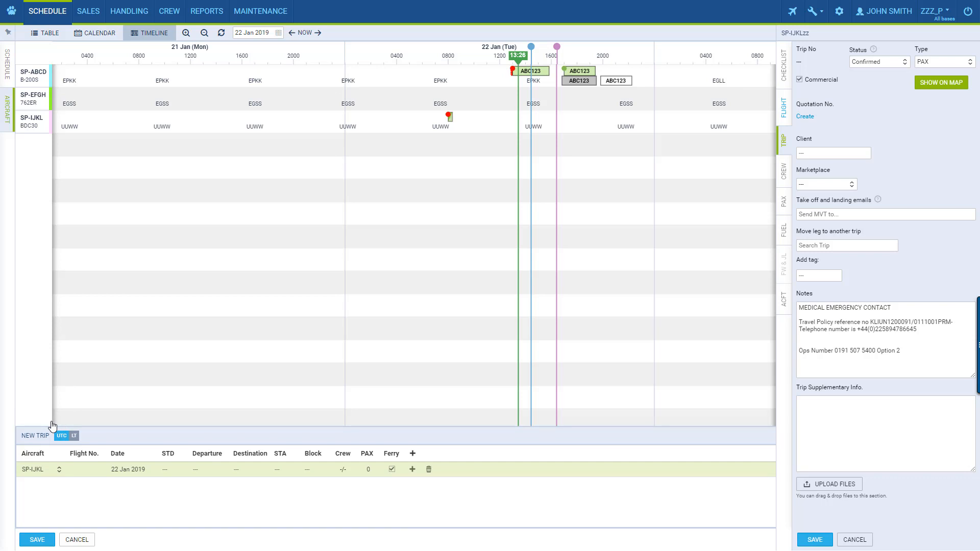
{"action": "left_click", "coordinate": [77, 469]}
{"action": "type", "text": "999"}
Step: Schedule the first leg from LIRU to EGLL with a 16:00 departure time
{"action": "left_click", "coordinate": [169, 471]}
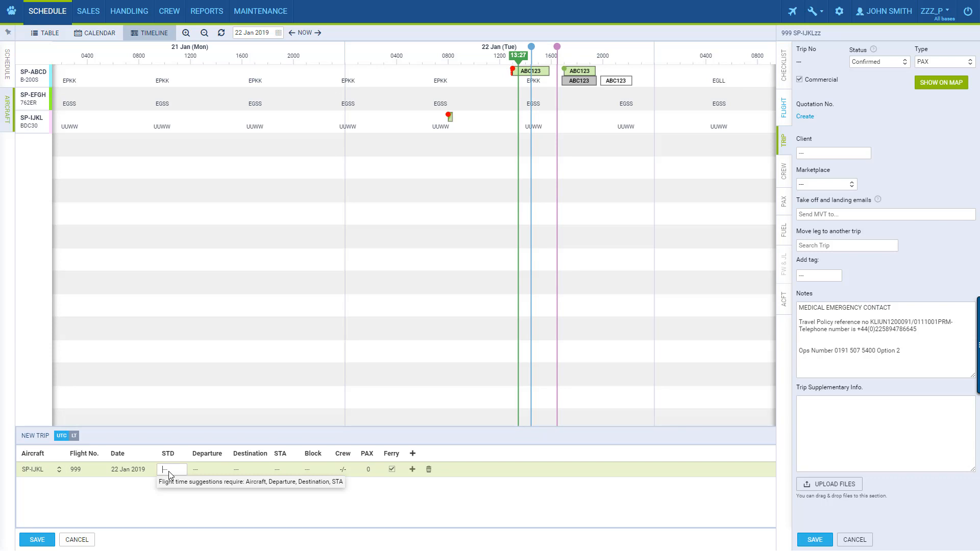
{"action": "type", "text": "1600"}
{"action": "left_click", "coordinate": [203, 469]}
{"action": "type", "text": "LIRU"}
{"action": "key", "text": "Return"}
{"action": "left_click", "coordinate": [245, 471]}
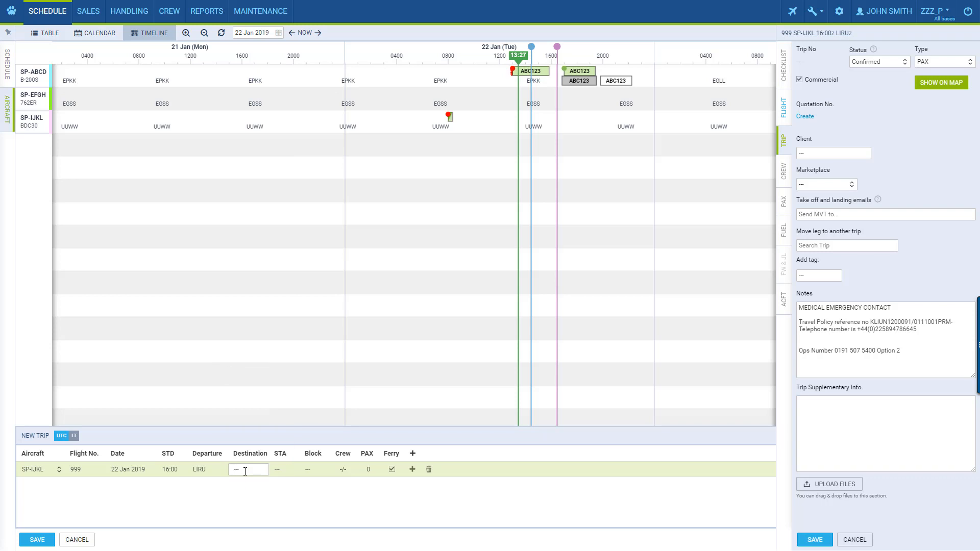
{"action": "type", "text": "EGLL"}
{"action": "left_click", "coordinate": [290, 482]}
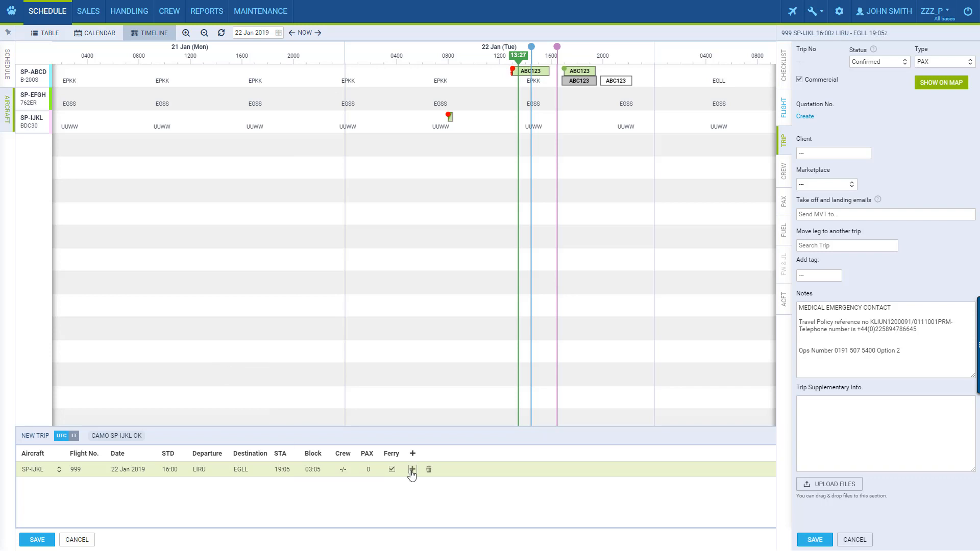
Step: Add a return leg from EGLL to LIRU departing at 20:00 and save the trip
{"action": "left_click", "coordinate": [412, 469]}
{"action": "left_click", "coordinate": [172, 485]}
{"action": "type", "text": "2000"}
{"action": "left_click", "coordinate": [245, 483]}
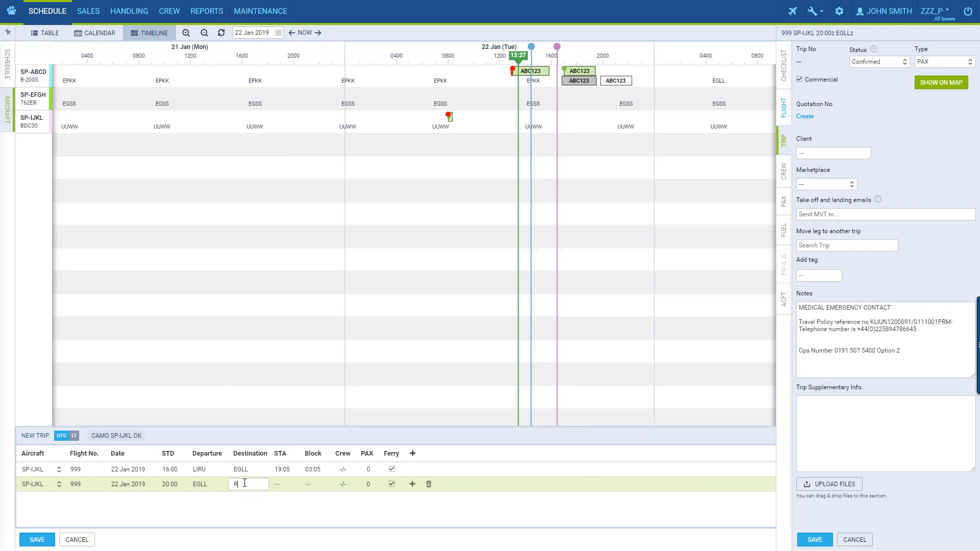
{"action": "type", "text": "LIRU"}
{"action": "left_click", "coordinate": [289, 479]}
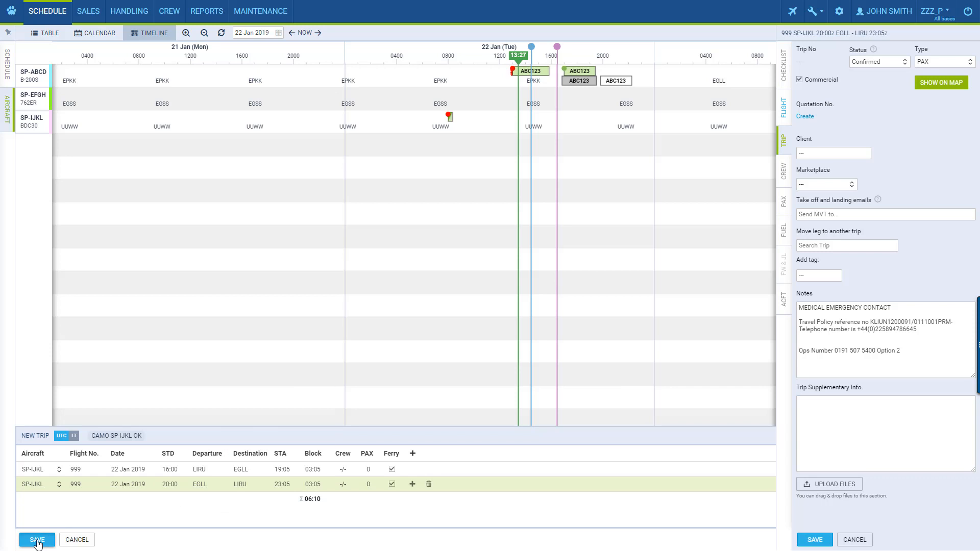
{"action": "left_click", "coordinate": [38, 539]}
{"action": "left_click", "coordinate": [38, 540]}
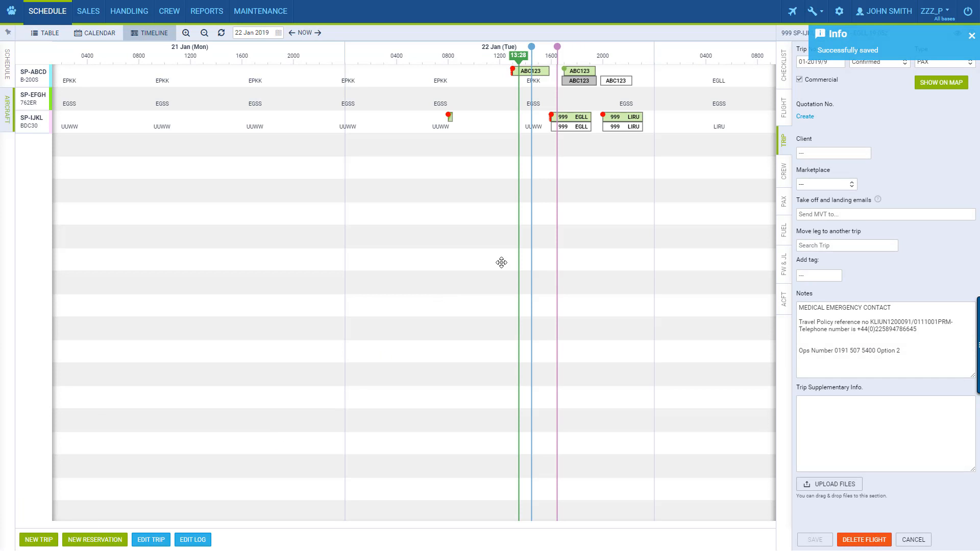
Step: Close flight 999's trip details and clear the crew-ready and flight-plan-ready markers from the timeline
{"action": "left_click", "coordinate": [569, 118]}
{"action": "left_click_drag", "start_coordinate": [601, 216], "coordinate": [500, 230]}
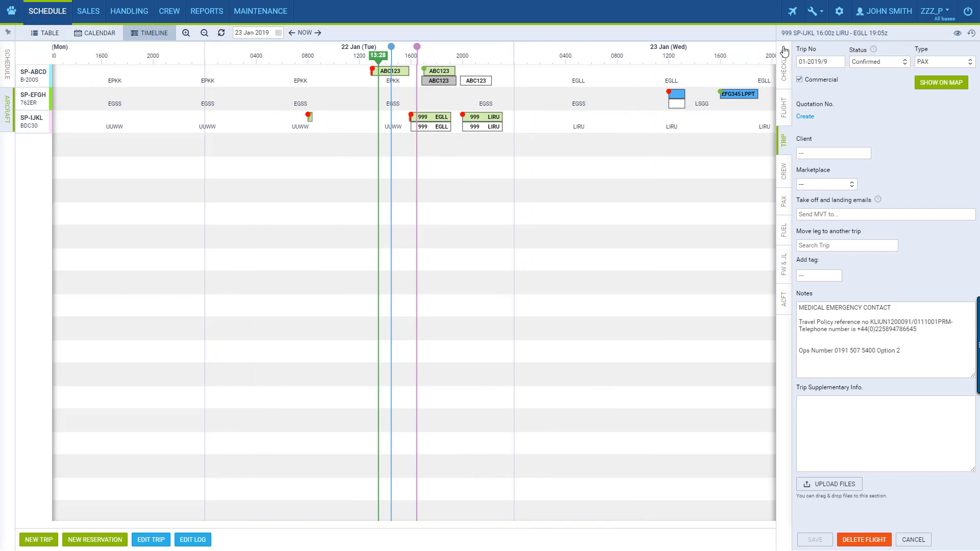
{"action": "left_click", "coordinate": [525, 155]}
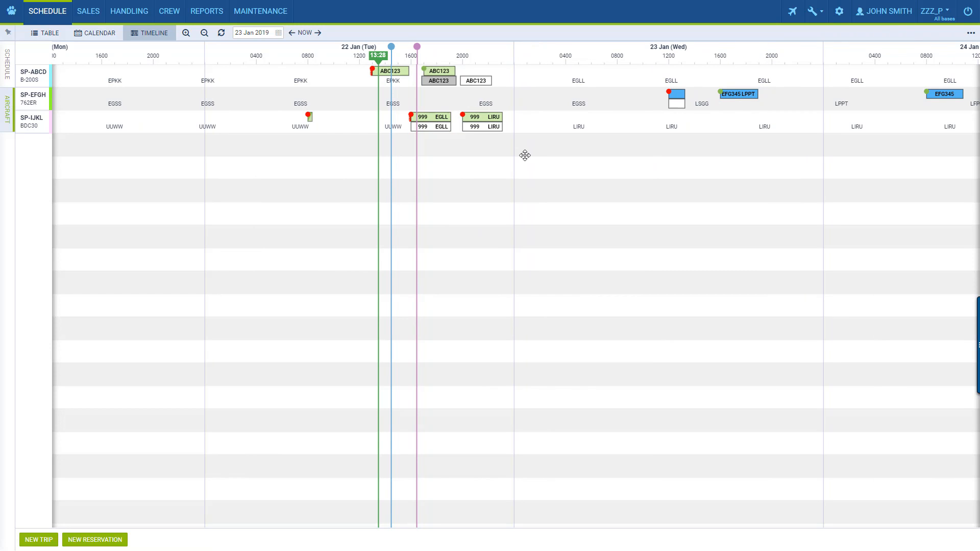
{"action": "left_click", "coordinate": [969, 33]}
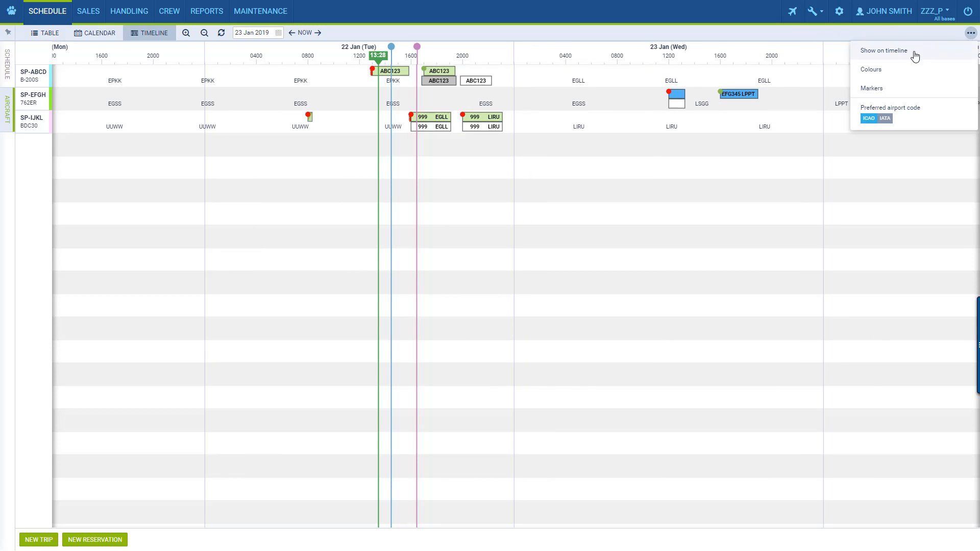
{"action": "left_click", "coordinate": [887, 87]}
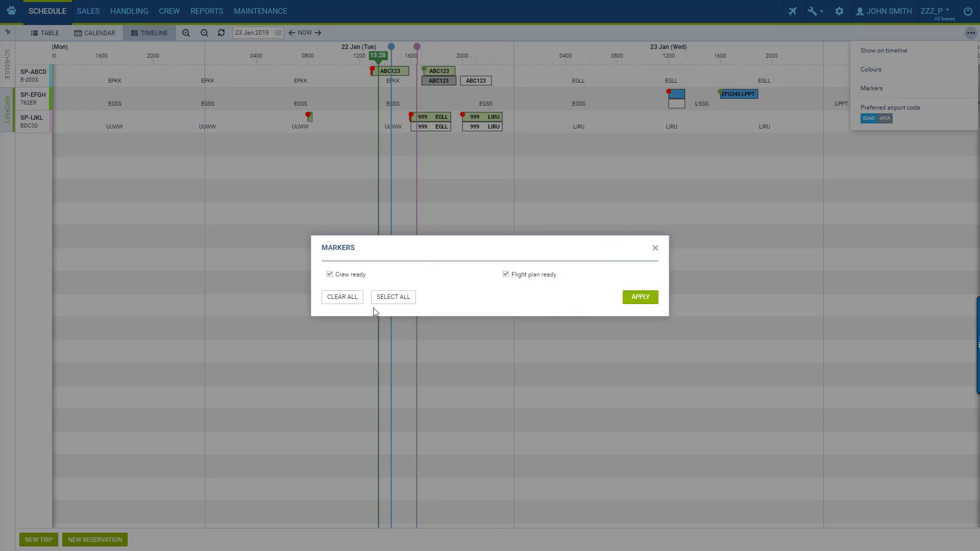
{"action": "left_click", "coordinate": [342, 297]}
{"action": "left_click", "coordinate": [635, 298]}
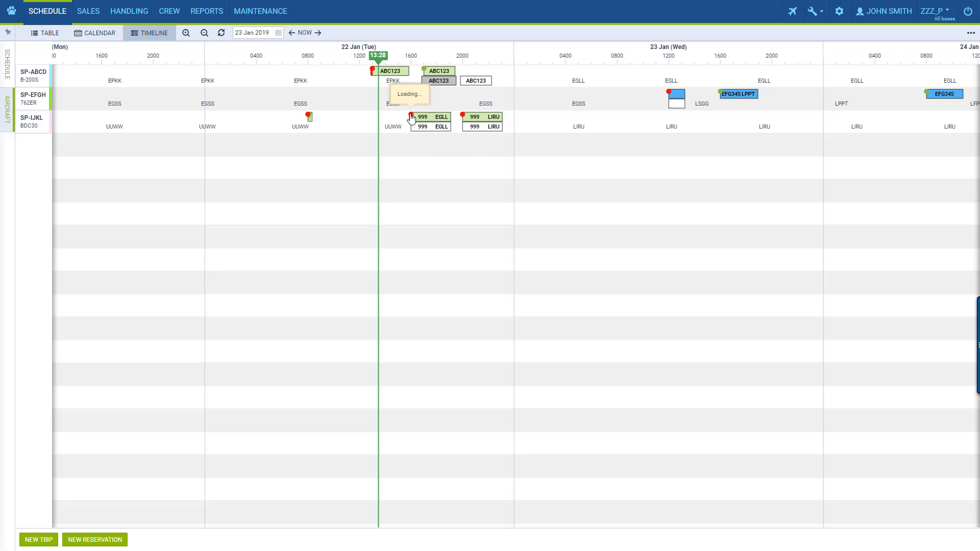
Step: Set the rotation time of SP-IJKL's LIRU–EGLL flight 999 to 01:00 and save the flight
{"action": "mouse_move", "coordinate": [411, 117]}
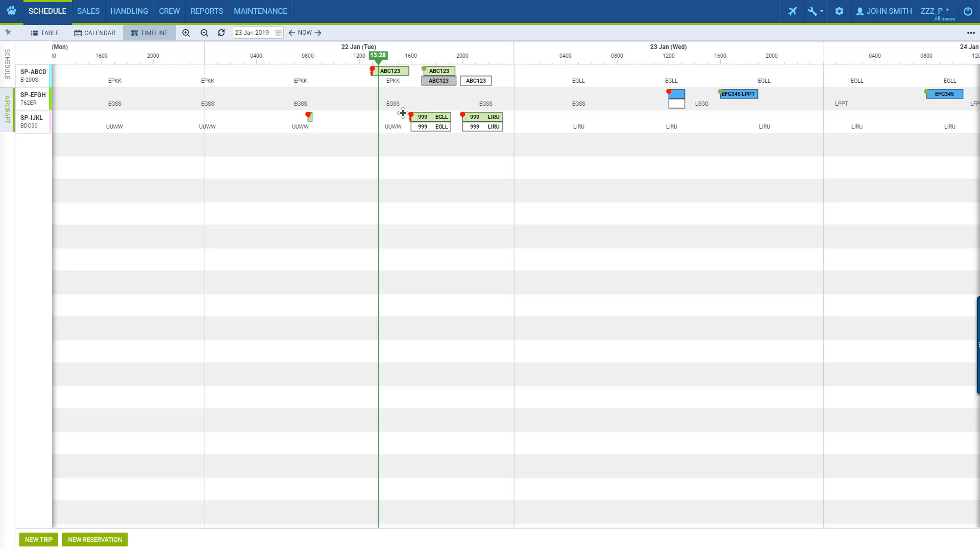
{"action": "left_click", "coordinate": [444, 118]}
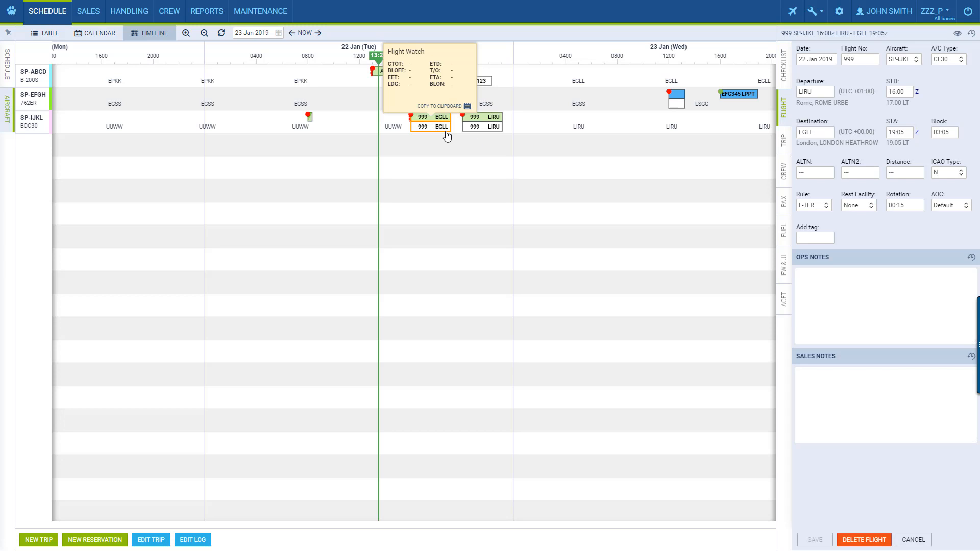
{"action": "left_click", "coordinate": [908, 205]}
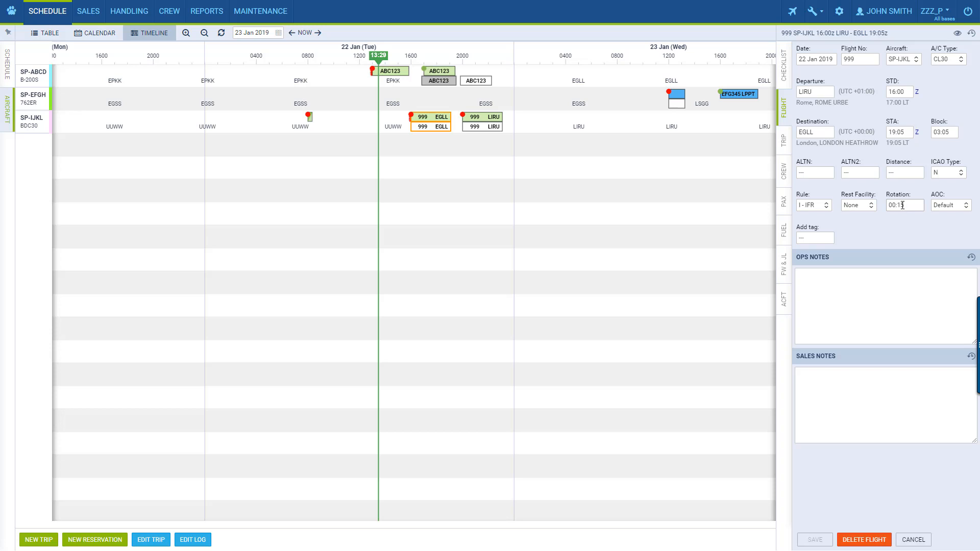
{"action": "left_click_drag", "start_coordinate": [902, 206], "coordinate": [888, 205]}
{"action": "type", "text": "01:00"}
{"action": "left_click", "coordinate": [813, 539]}
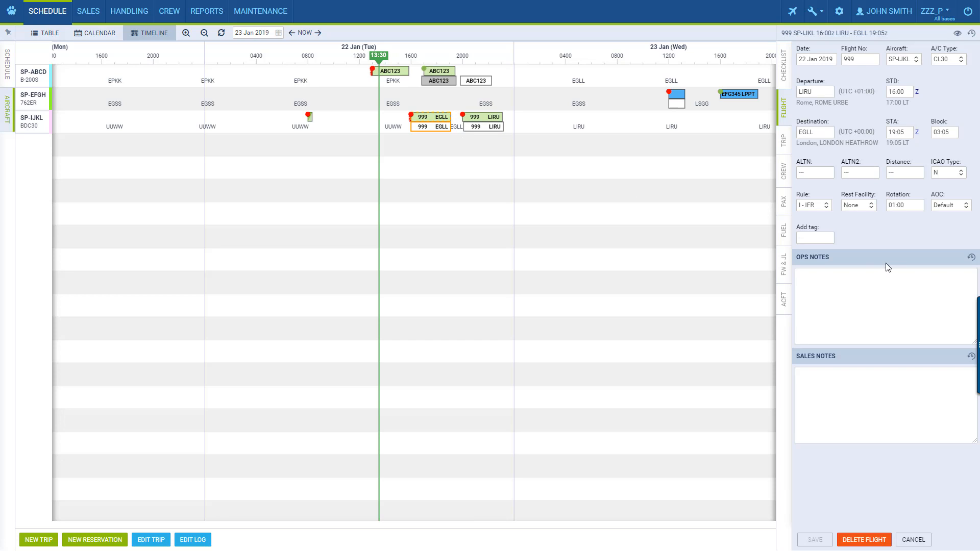
Step: Save a 01:30 rotation time for the LIRU–EGLL flight, restore its original rotation, and close the flight details
{"action": "type", "text": "30"}
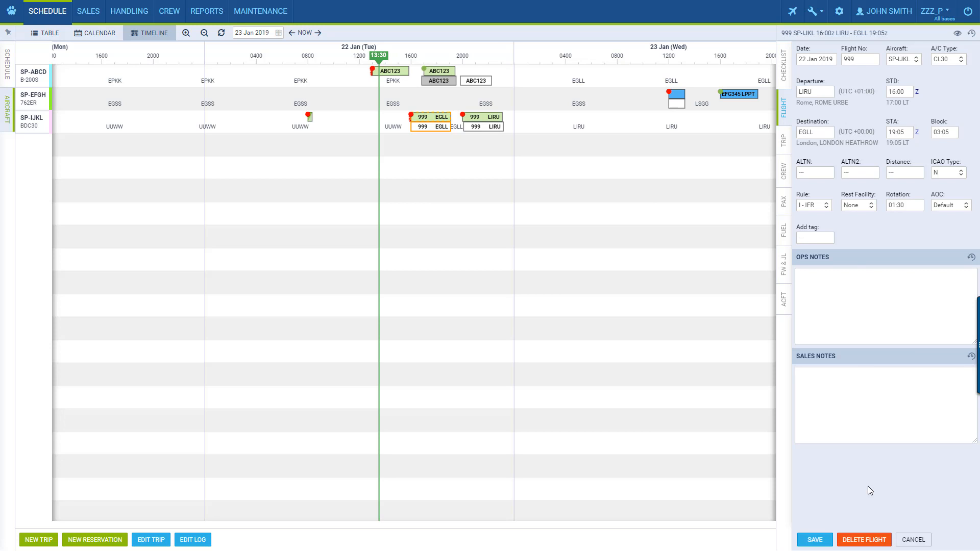
{"action": "left_click", "coordinate": [820, 544]}
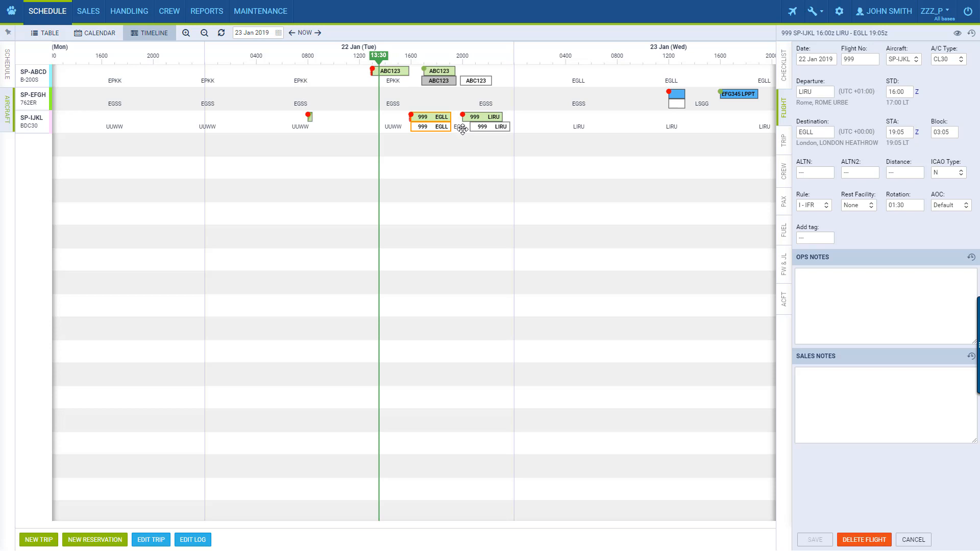
{"action": "mouse_move", "coordinate": [475, 123]}
{"action": "left_click", "coordinate": [823, 540]}
{"action": "left_click", "coordinate": [674, 147]}
Step: Turn off the rotation prognosis in the timeline's display options and apply the setting
{"action": "left_click", "coordinate": [971, 33]}
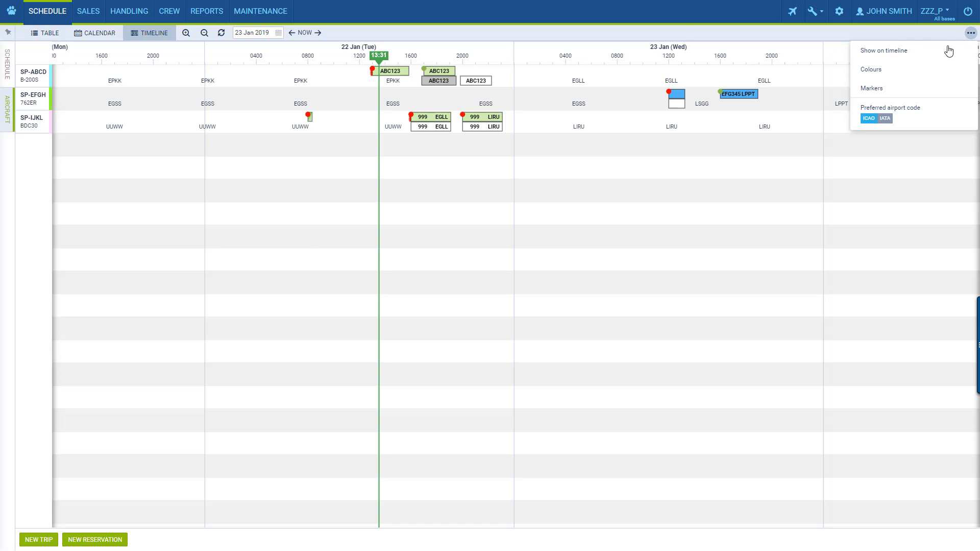
{"action": "left_click", "coordinate": [922, 52]}
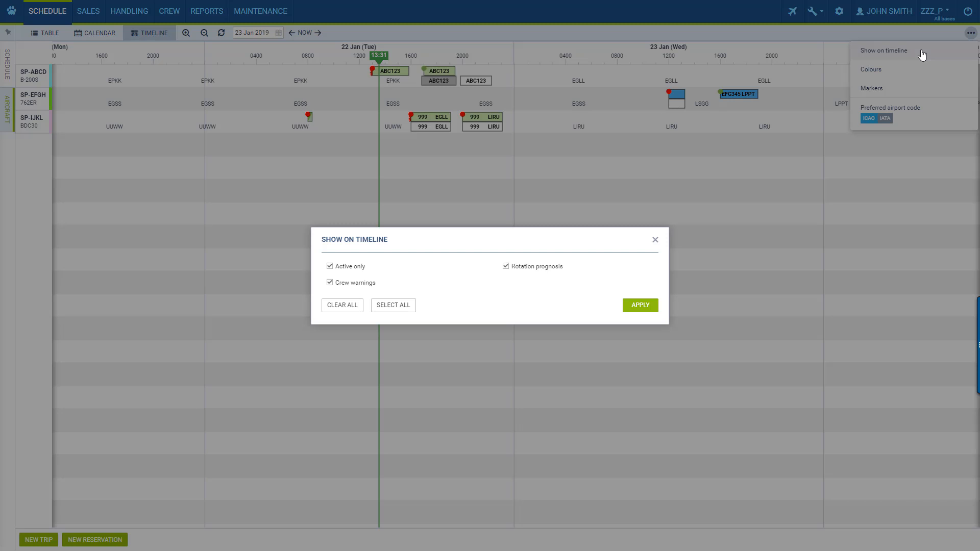
{"action": "left_click", "coordinate": [505, 266]}
{"action": "left_click", "coordinate": [639, 305]}
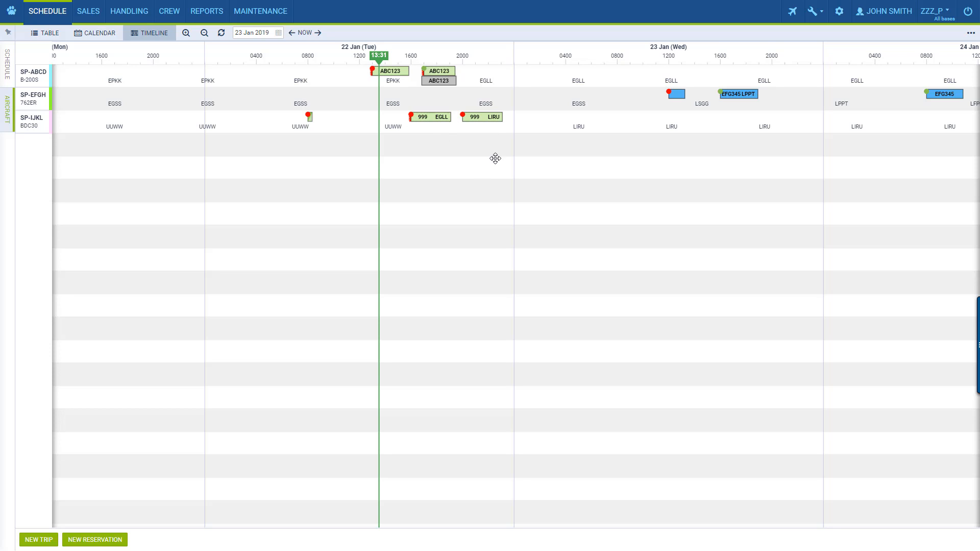
Step: Turn the timeline's rotation prognosis back on and apply the setting
{"action": "left_click", "coordinate": [970, 35]}
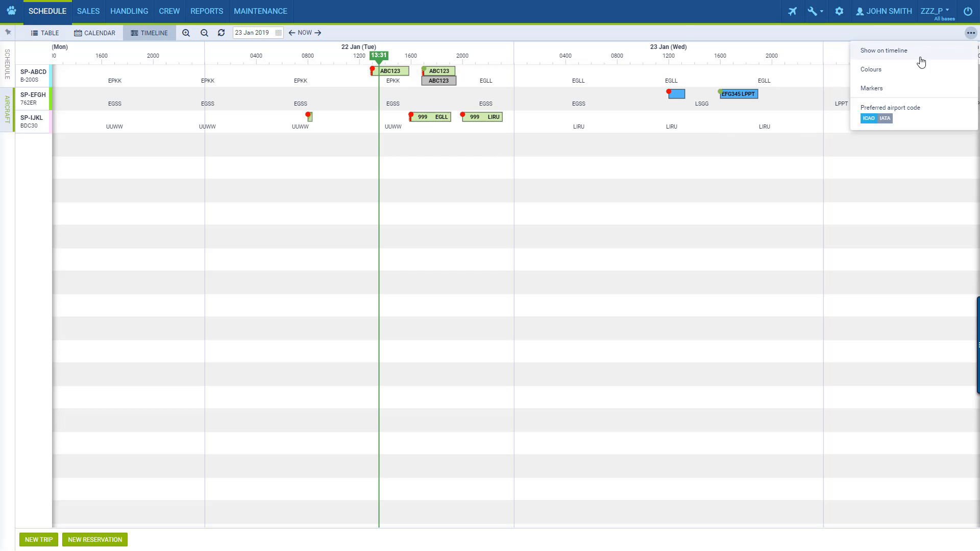
{"action": "left_click", "coordinate": [913, 51]}
{"action": "left_click", "coordinate": [506, 267]}
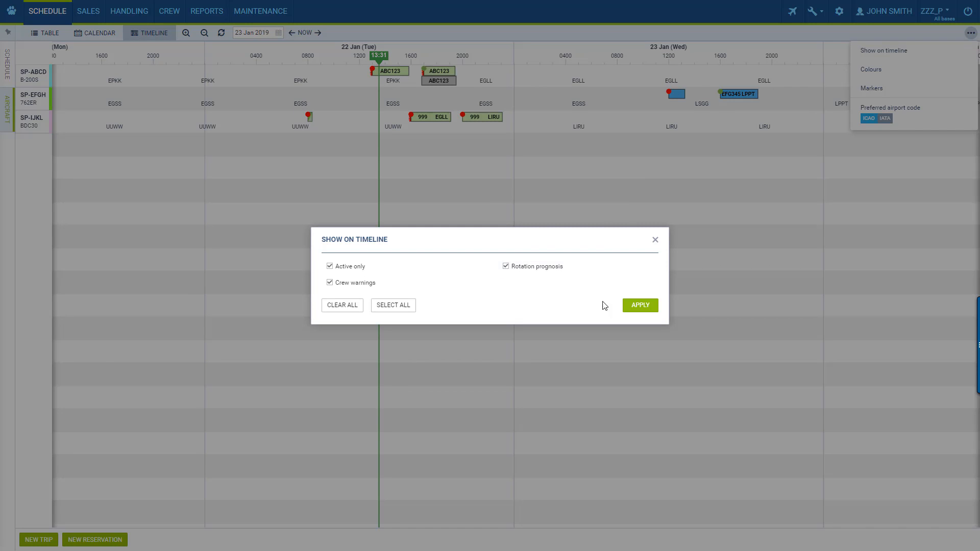
{"action": "left_click", "coordinate": [649, 308]}
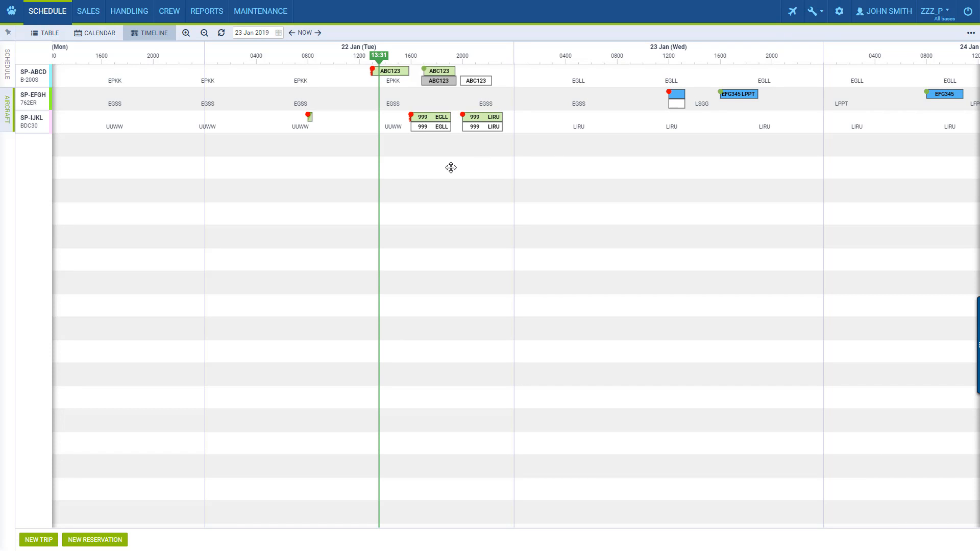
Step: Enter a 16:15 take-off time in the LIRU–EGLL flight's flight watch data and save it
{"action": "left_click", "coordinate": [427, 130]}
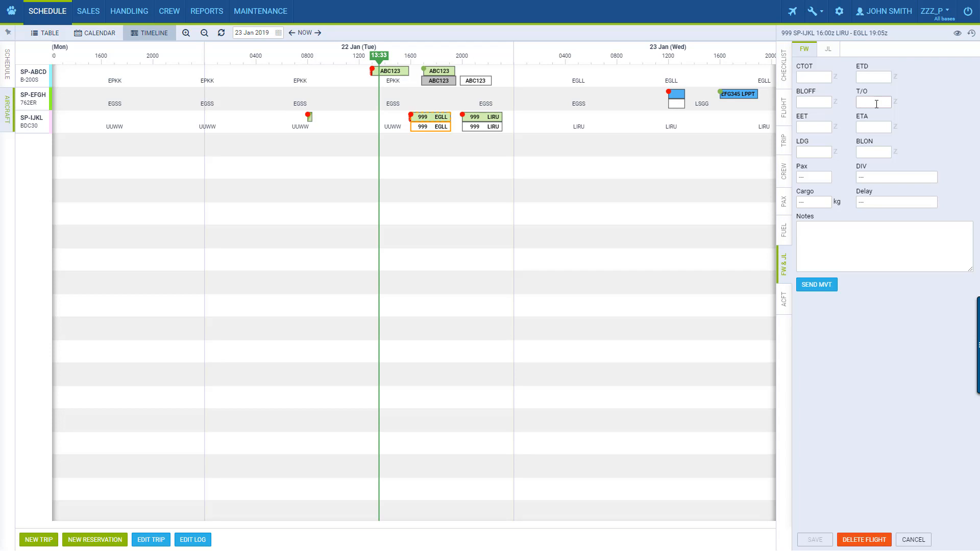
{"action": "type", "text": "1615"}
{"action": "left_click", "coordinate": [862, 387]}
{"action": "left_click", "coordinate": [819, 544]}
Step: Enter a 20:00 landing time for the LIRU–EGLL flight and save it
{"action": "left_click", "coordinate": [815, 150]}
{"action": "type", "text": "200"}
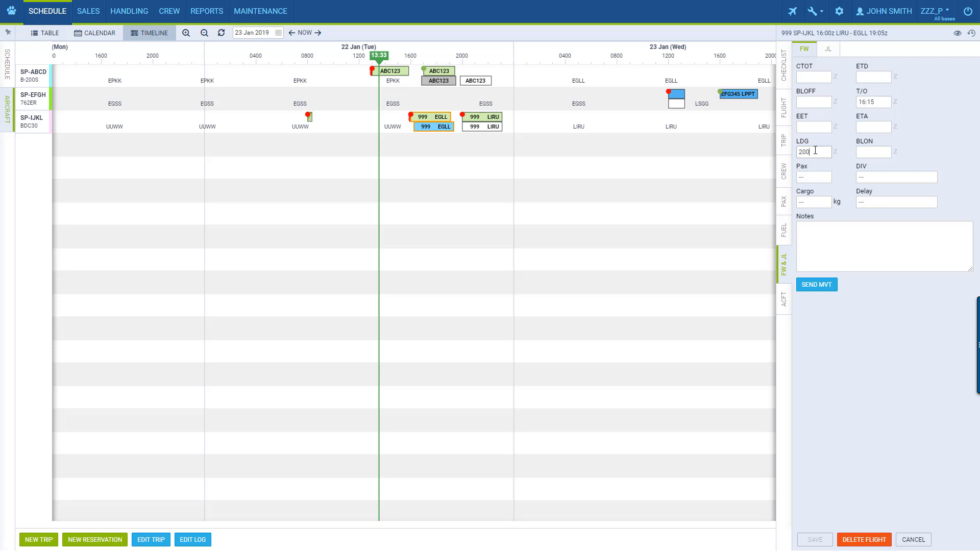
{"action": "type", "text": "0"}
{"action": "left_click", "coordinate": [846, 349]}
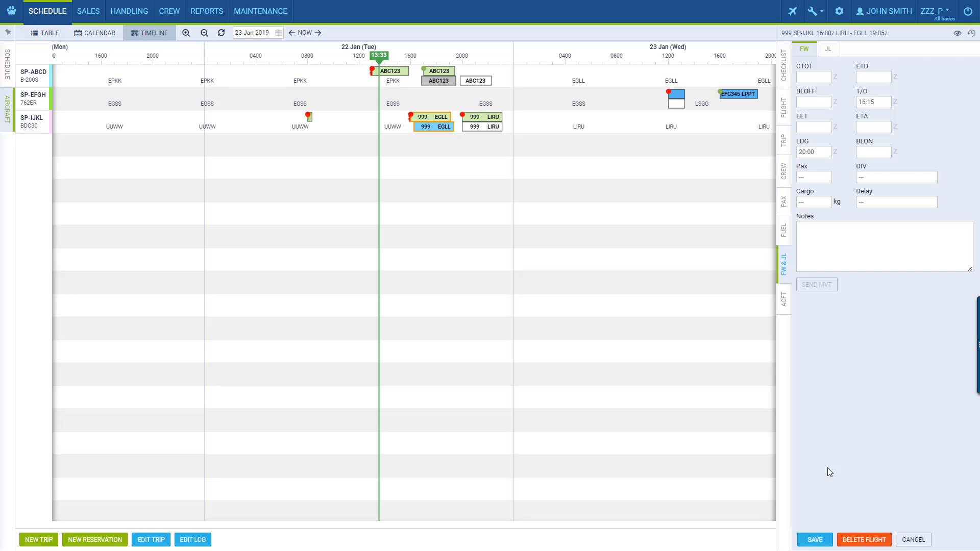
{"action": "left_click", "coordinate": [814, 539]}
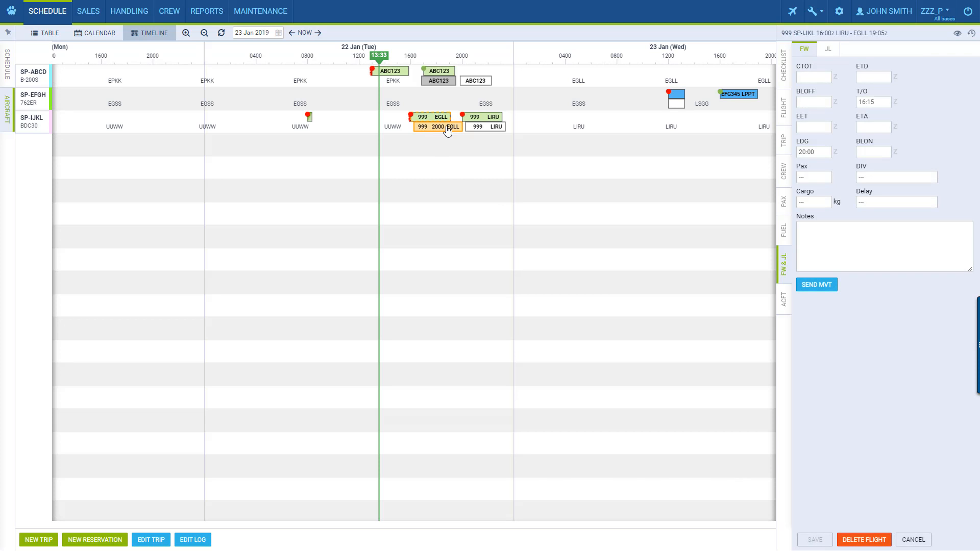
Step: Record a 20:30 take-off and 00:30 landing in the EGLL–LIRU flight's flight watch data and save it
{"action": "left_click", "coordinate": [483, 134]}
{"action": "left_click", "coordinate": [876, 102]}
{"action": "type", "text": "2300"}
{"action": "key", "text": "BackSpace"}
{"action": "key", "text": "BackSpace"}
{"action": "key", "text": "BackSpace"}
{"action": "type", "text": "030"}
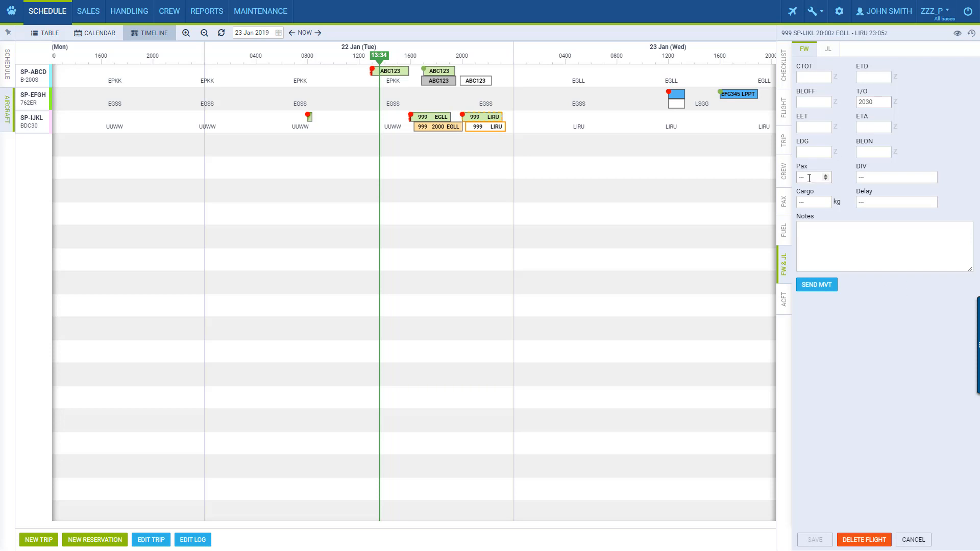
{"action": "left_click", "coordinate": [807, 152]}
{"action": "type", "text": "0030"}
{"action": "left_click", "coordinate": [840, 172]}
{"action": "left_click", "coordinate": [813, 540]}
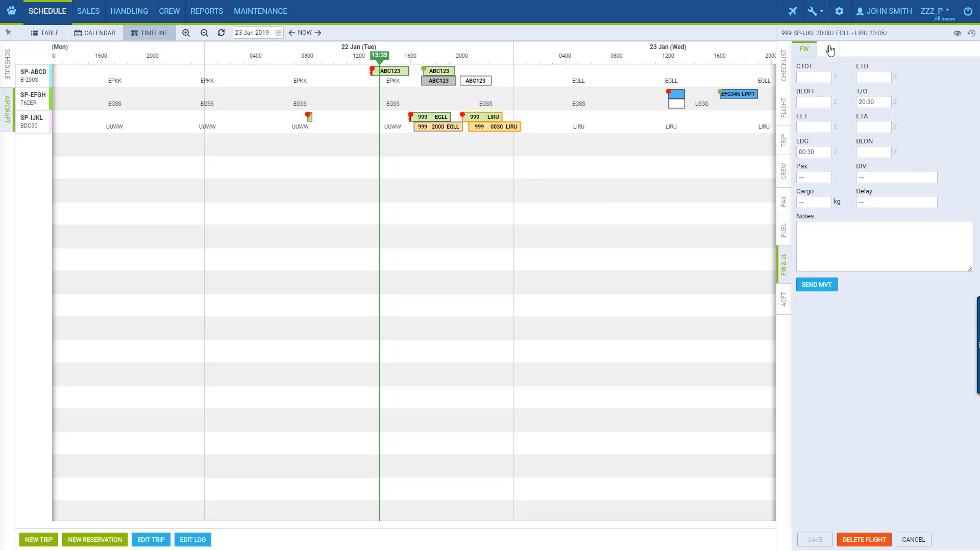
Step: Copy the flight watch data into the EGLL–LIRU flight's journey log, with block-off at 20:20 and block-on at 00:40
{"action": "left_click", "coordinate": [829, 49]}
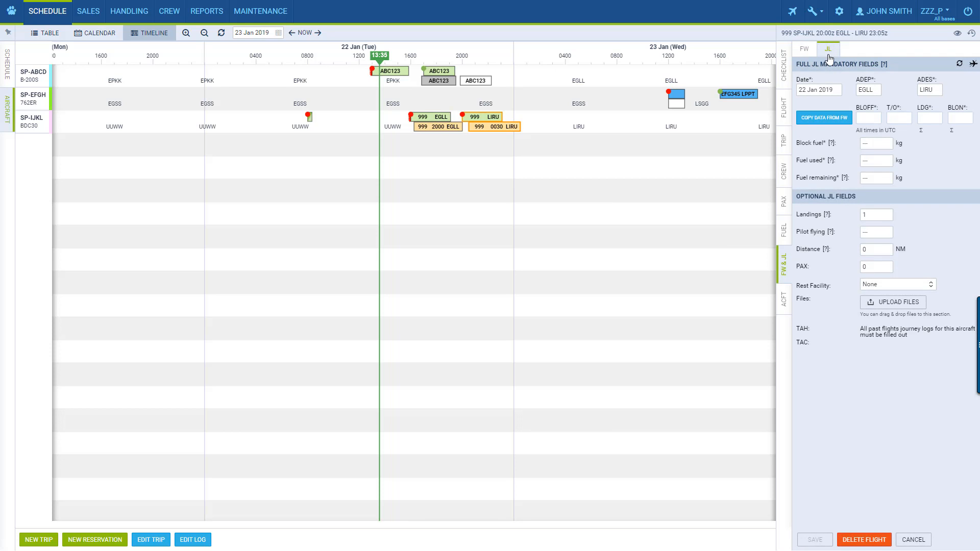
{"action": "left_click", "coordinate": [817, 123]}
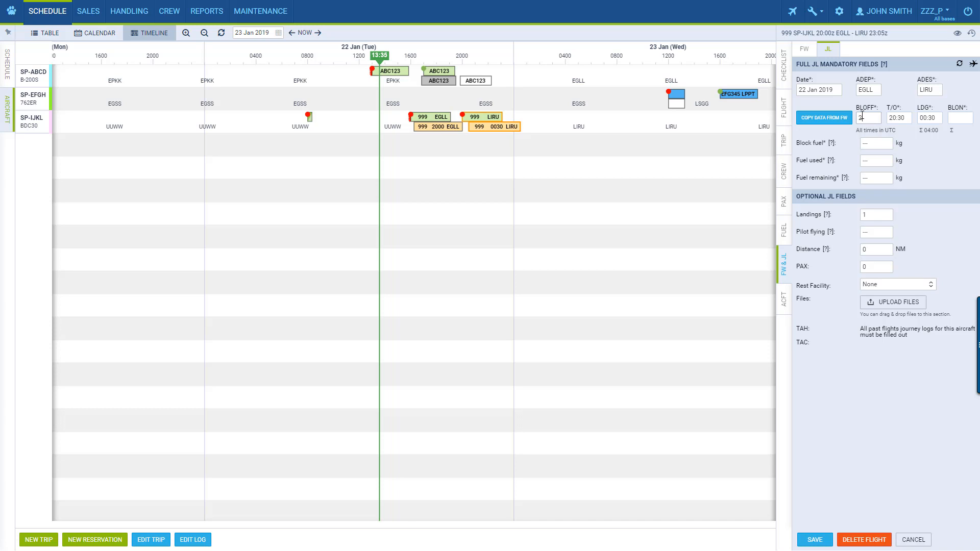
{"action": "left_click", "coordinate": [862, 115]}
{"action": "type", "text": "2020"}
{"action": "left_click", "coordinate": [957, 119]}
{"action": "left_click", "coordinate": [952, 172]}
Step: Enter 2500 kg block fuel and 1000 kg fuel used in the EGLL–LIRU journey log and save it, ignoring warnings
{"action": "left_click", "coordinate": [872, 143]}
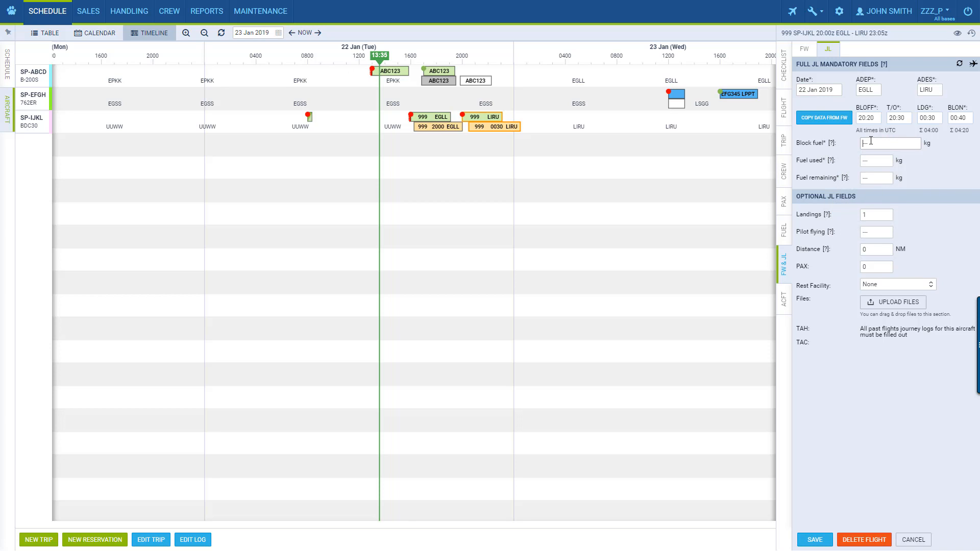
{"action": "type", "text": "250"}
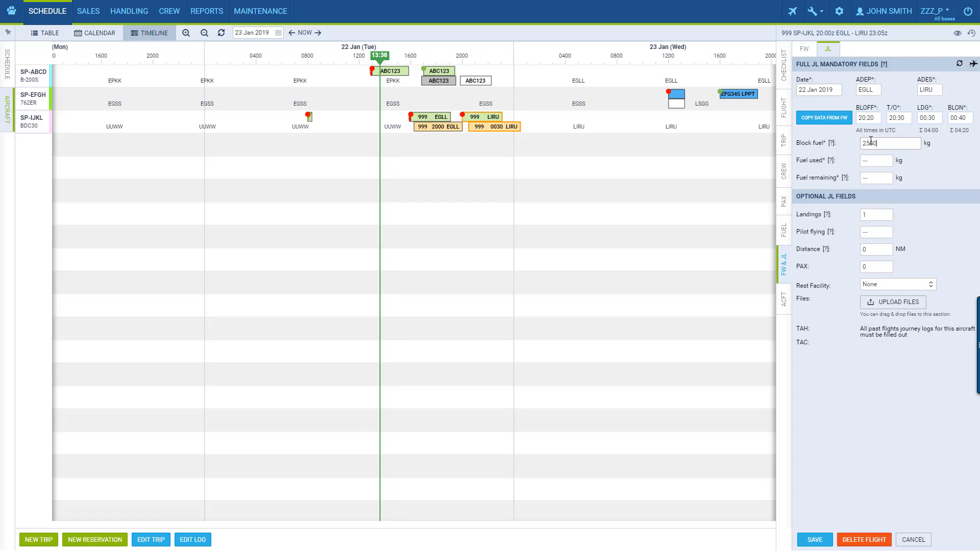
{"action": "type", "text": "0"}
{"action": "left_click", "coordinate": [875, 160]}
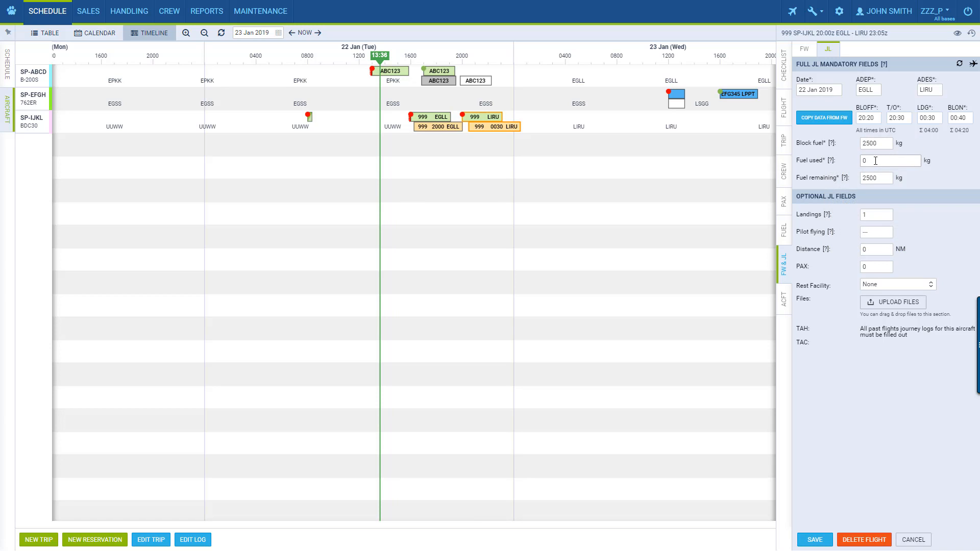
{"action": "type", "text": "1000"}
{"action": "left_click", "coordinate": [817, 540]}
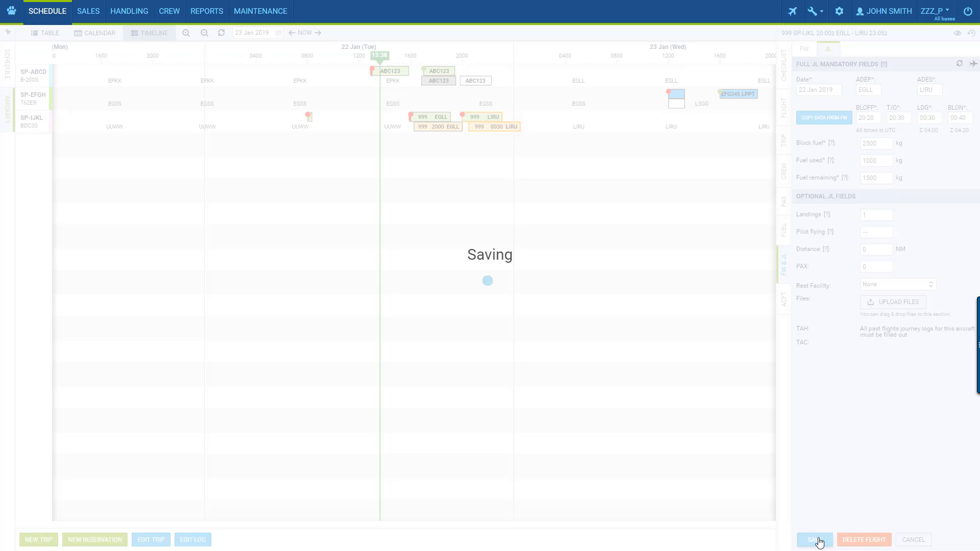
{"action": "left_click", "coordinate": [822, 540]}
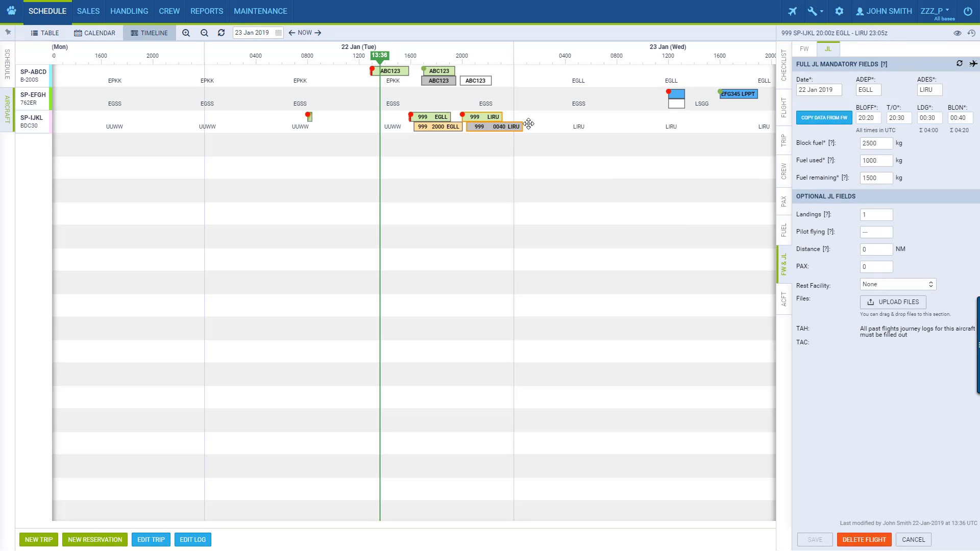
Step: Copy the flight watch data into the LIRU–EGLL flight's journey log, with block-off at 16:10 and block-on at 20:05
{"action": "mouse_move", "coordinate": [508, 132]}
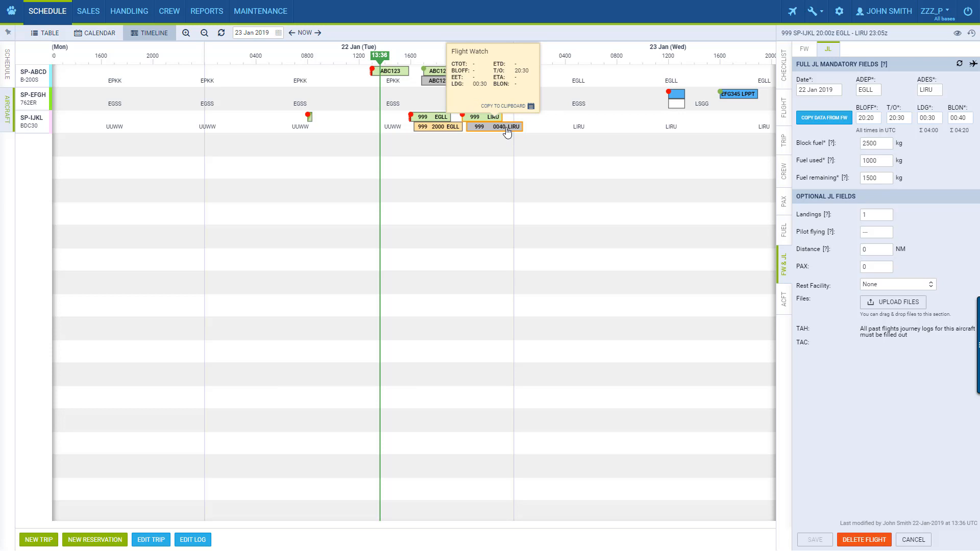
{"action": "left_click", "coordinate": [457, 128]}
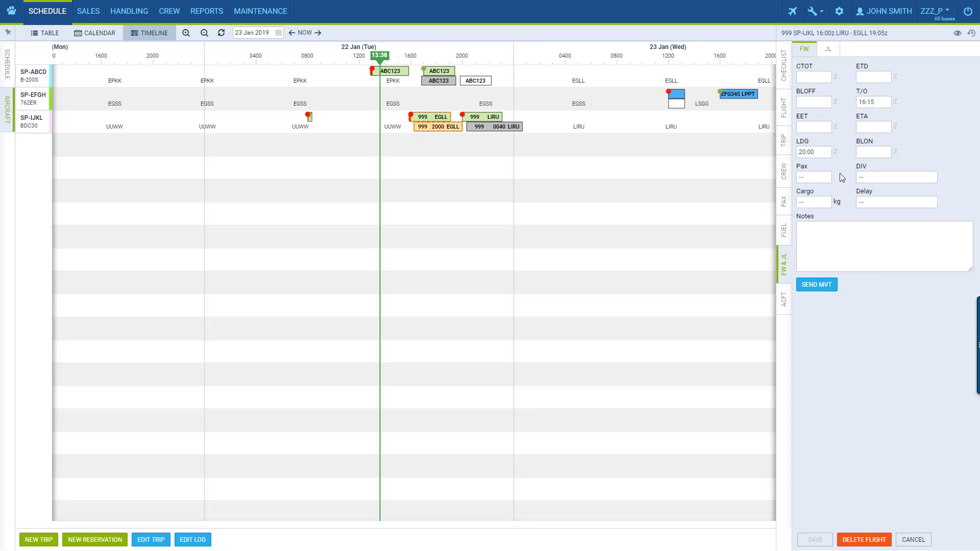
{"action": "left_click", "coordinate": [827, 50]}
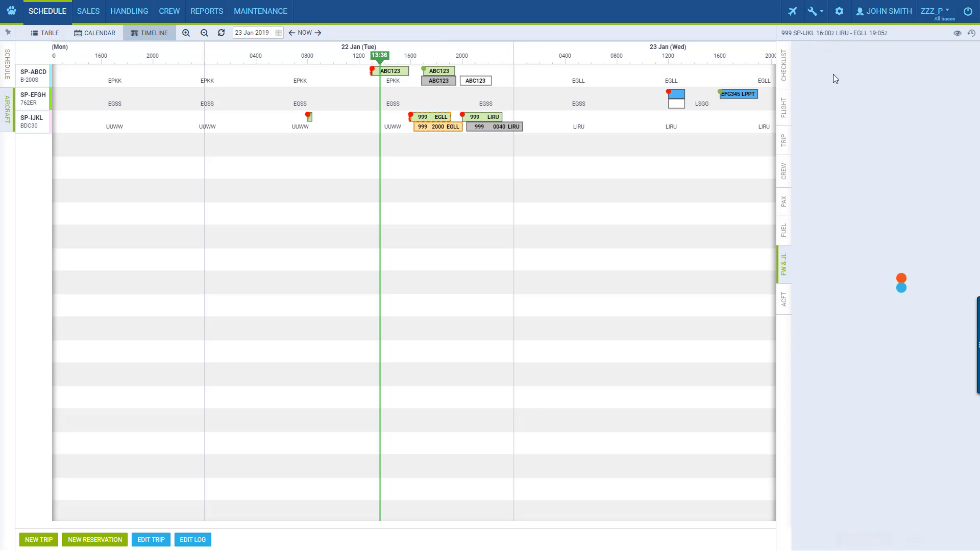
{"action": "left_click", "coordinate": [832, 120]}
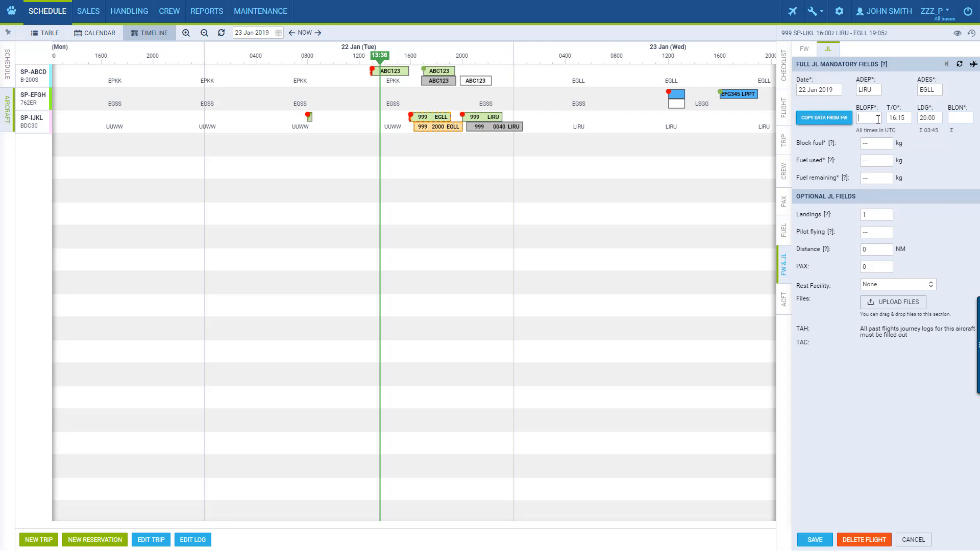
{"action": "type", "text": "1610"}
{"action": "left_click", "coordinate": [960, 117]}
{"action": "type", "text": "2005"}
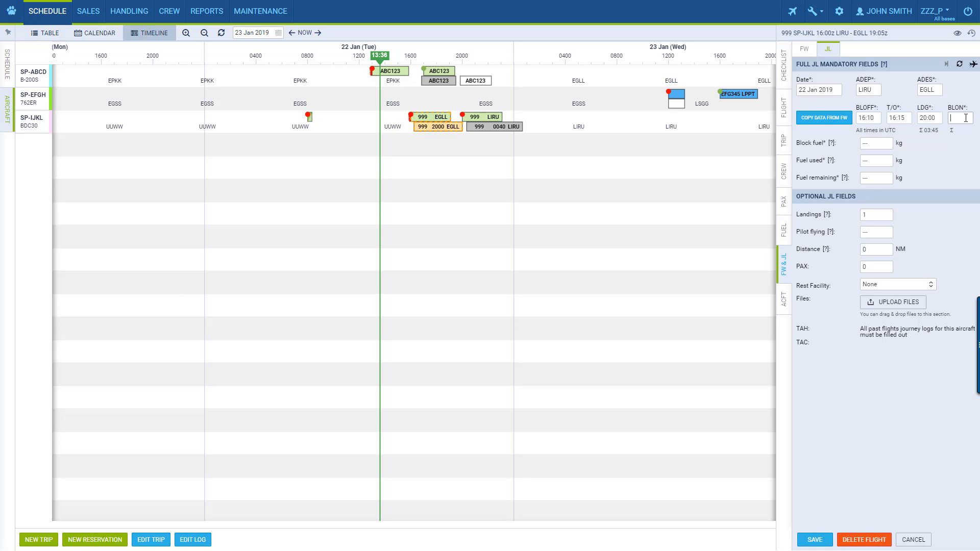
Step: Enter 2500 kg block fuel and 1000 kg fuel used for the LIRU–EGLL flight, save ignoring warnings, and close the flight's details
{"action": "left_click", "coordinate": [876, 143]}
{"action": "type", "text": "2500"}
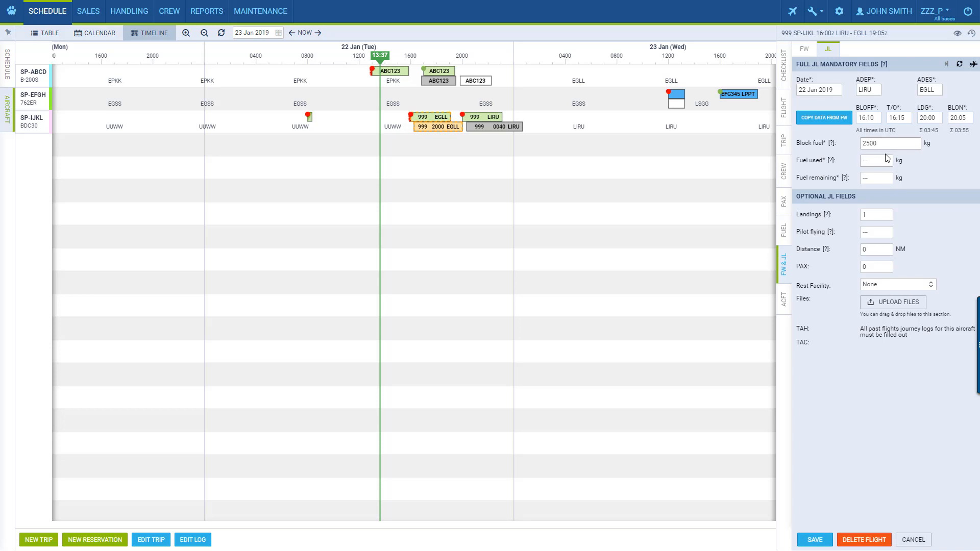
{"action": "left_click", "coordinate": [885, 160]}
{"action": "type", "text": "1000"}
{"action": "left_click", "coordinate": [849, 494]}
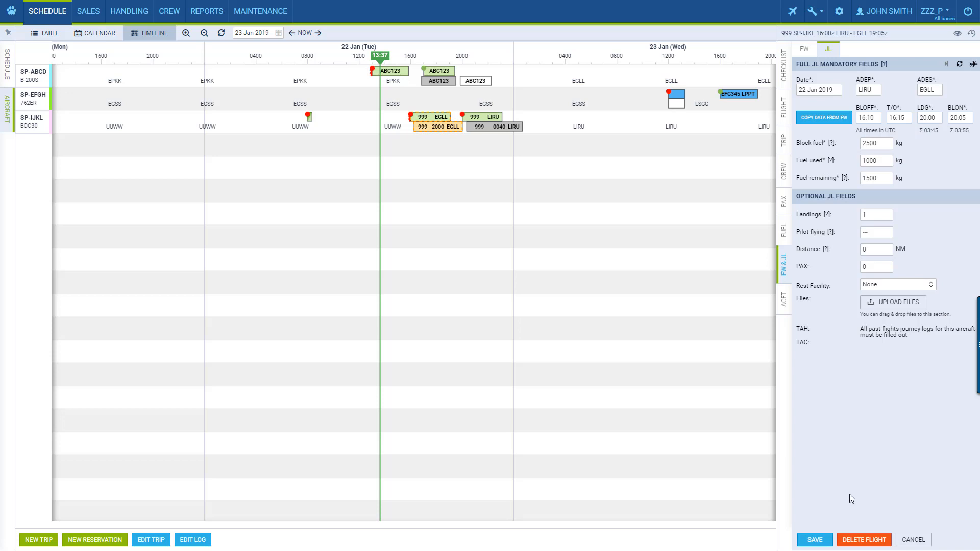
{"action": "left_click", "coordinate": [815, 540]}
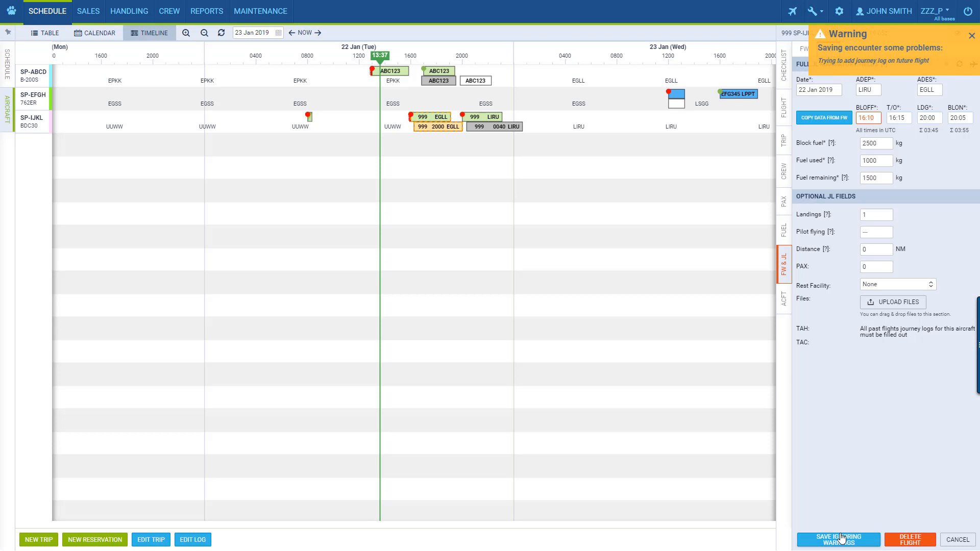
{"action": "left_click", "coordinate": [841, 538]}
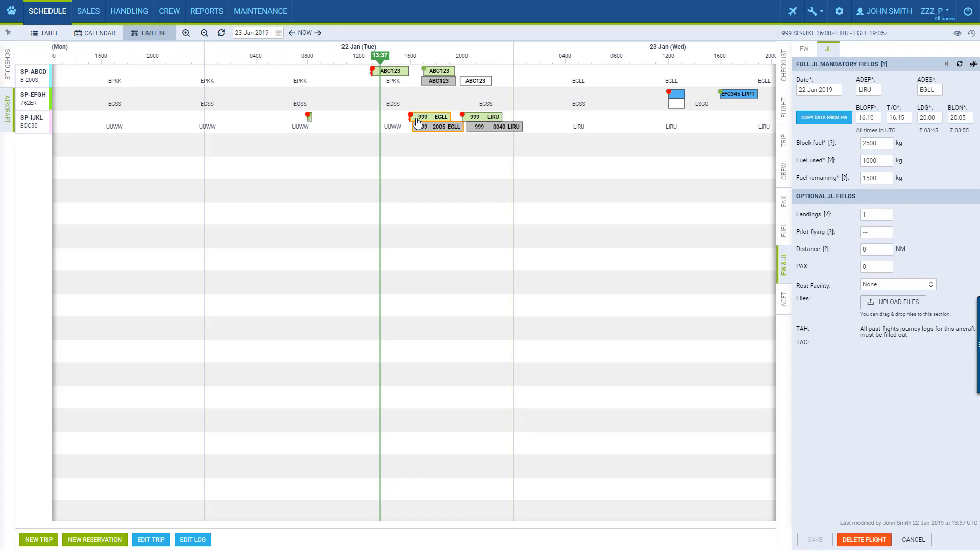
{"action": "left_click", "coordinate": [534, 194]}
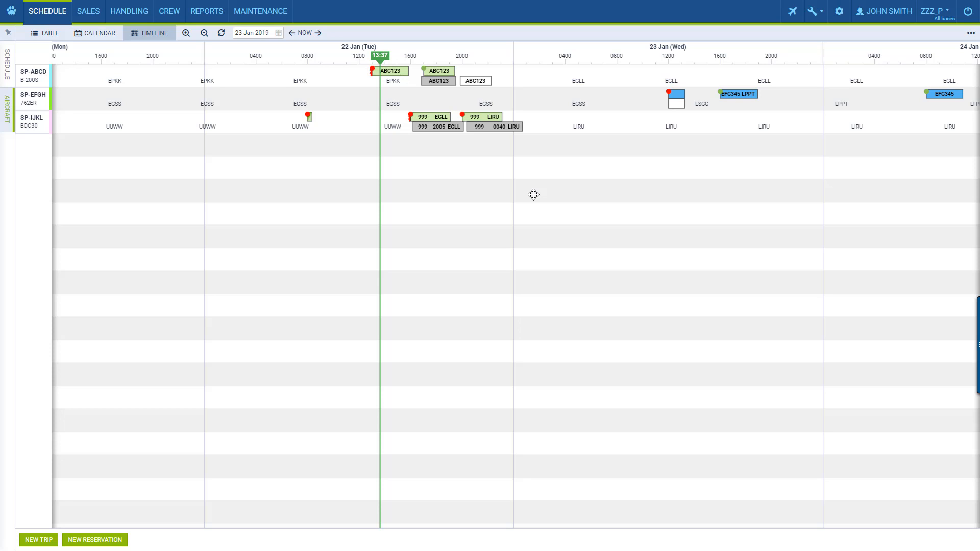
Step: Show the schedule as a table, and open the list of commercial orders
{"action": "left_click", "coordinate": [43, 33]}
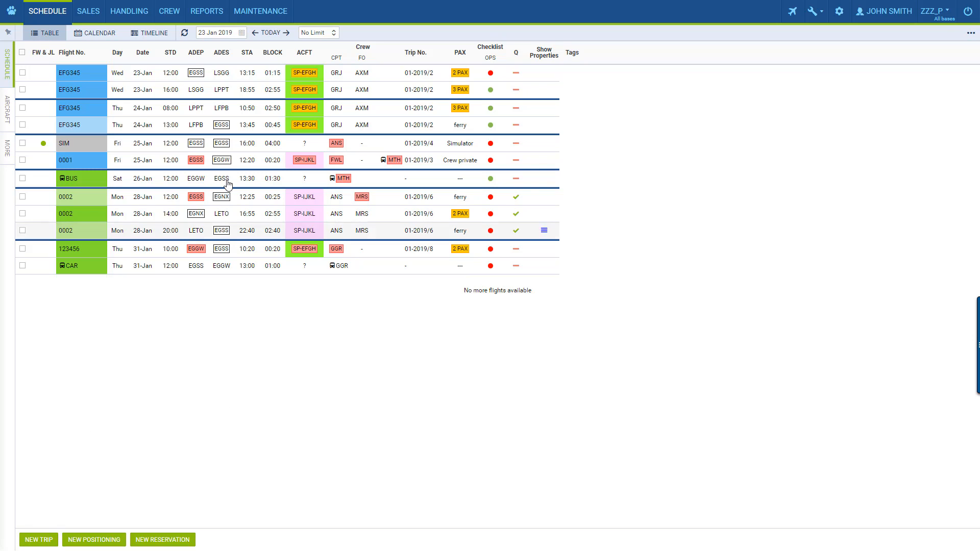
{"action": "left_click", "coordinate": [89, 11]}
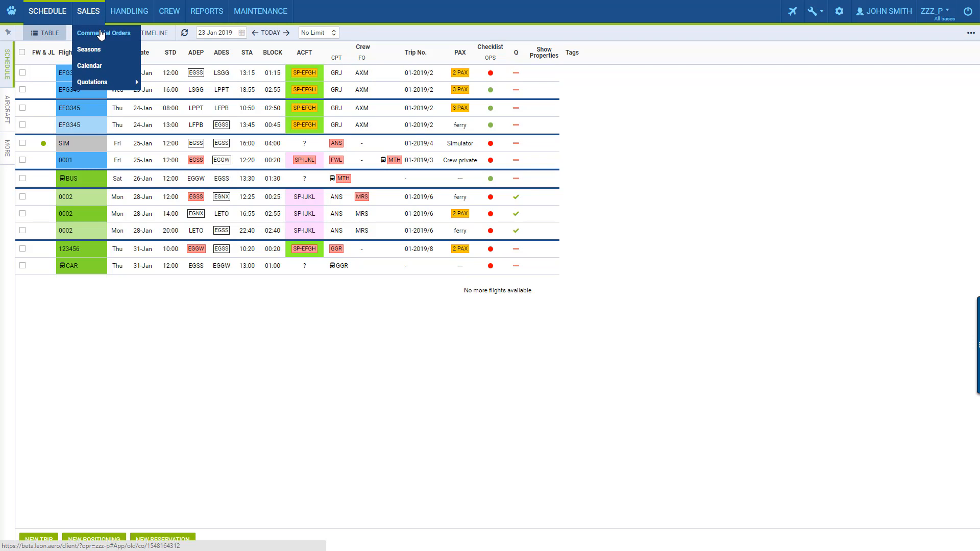
{"action": "left_click", "coordinate": [101, 34]}
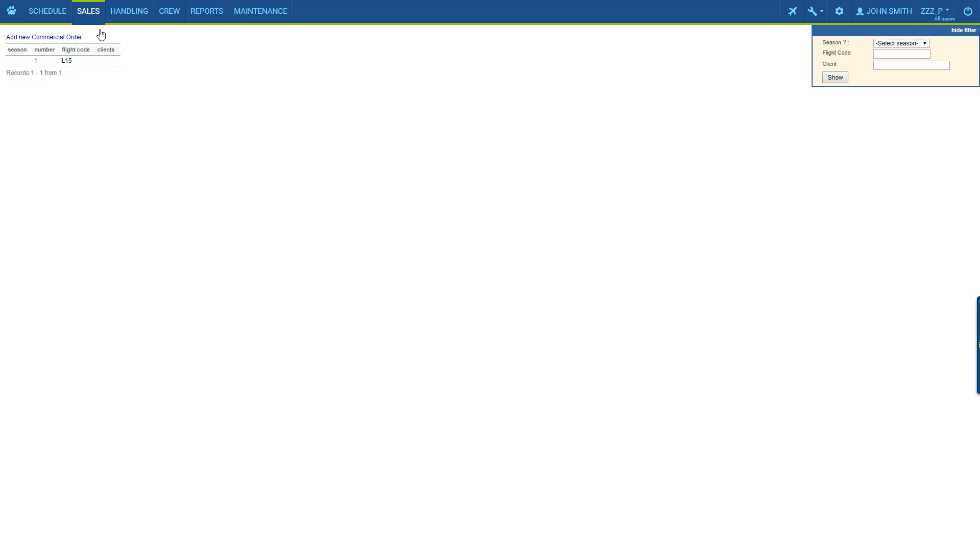
Step: Enter a sales season named "summer 2019" with a start date of 01-06-2019
{"action": "mouse_move", "coordinate": [97, 23]}
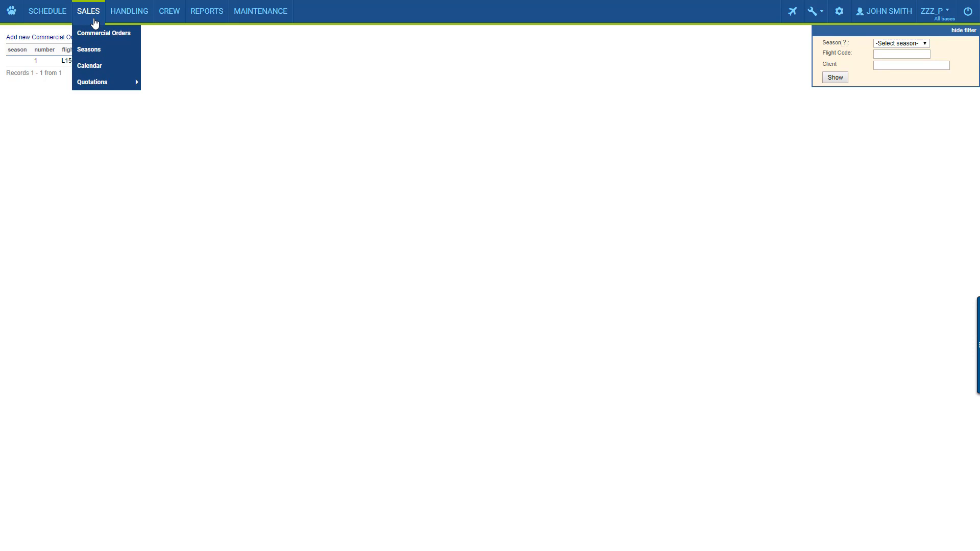
{"action": "left_click", "coordinate": [89, 49]}
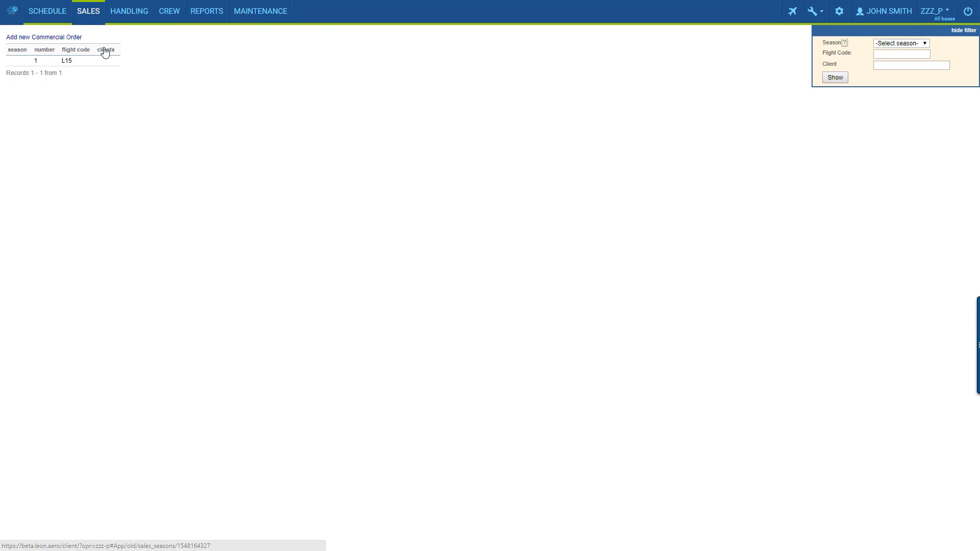
{"action": "left_click", "coordinate": [27, 52]}
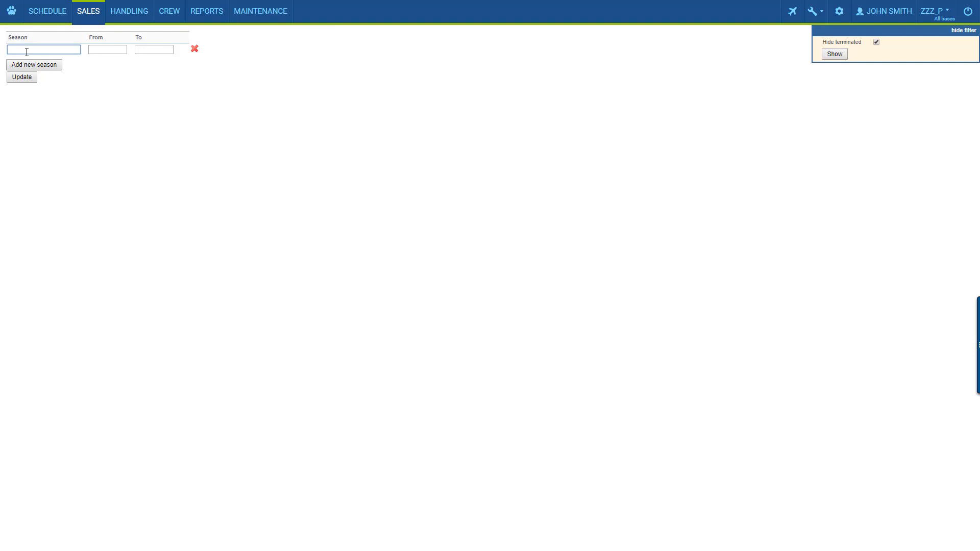
{"action": "type", "text": "summer 2019"}
{"action": "left_click", "coordinate": [119, 49]}
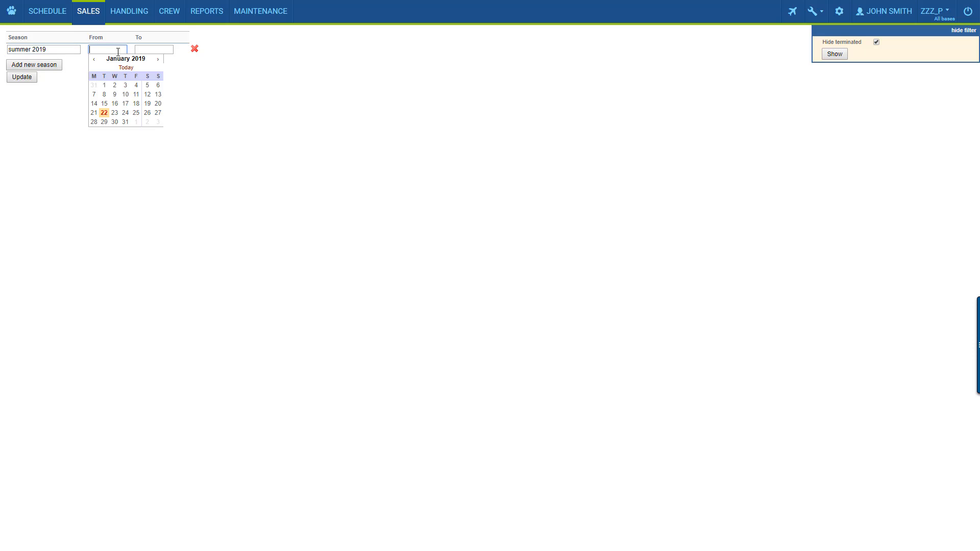
{"action": "left_click", "coordinate": [158, 59]}
{"action": "left_click", "coordinate": [158, 60]}
{"action": "left_click", "coordinate": [158, 60]}
{"action": "left_click", "coordinate": [158, 59]}
{"action": "left_click", "coordinate": [158, 60]}
{"action": "left_click", "coordinate": [147, 84]}
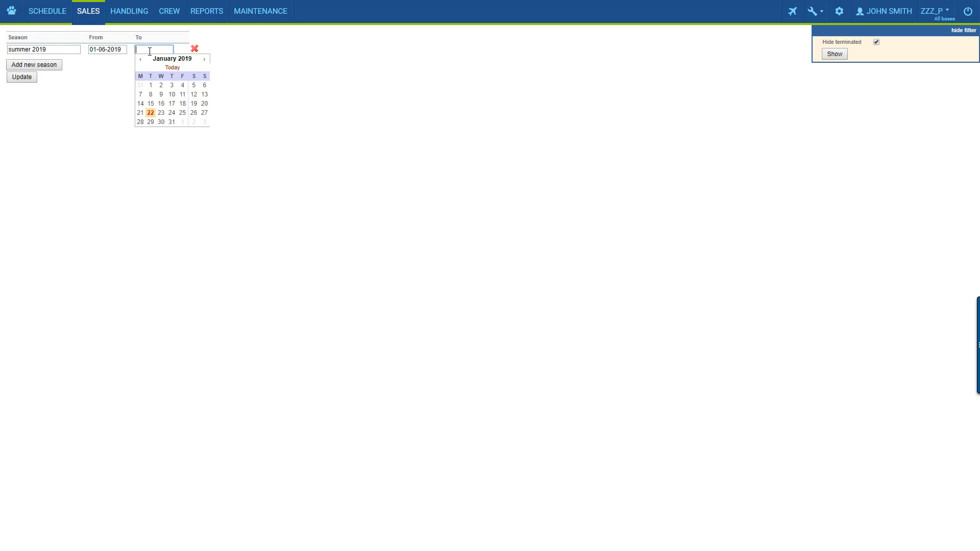
Step: Set the summer 2019 season's end date to 31-08-2019 and save the season
{"action": "left_click", "coordinate": [205, 59]}
{"action": "left_click", "coordinate": [204, 60]}
{"action": "left_click", "coordinate": [204, 60]}
{"action": "left_click", "coordinate": [204, 61]}
{"action": "left_click", "coordinate": [205, 61]}
{"action": "left_click", "coordinate": [205, 61]}
{"action": "left_click", "coordinate": [204, 60]}
{"action": "left_click", "coordinate": [194, 123]}
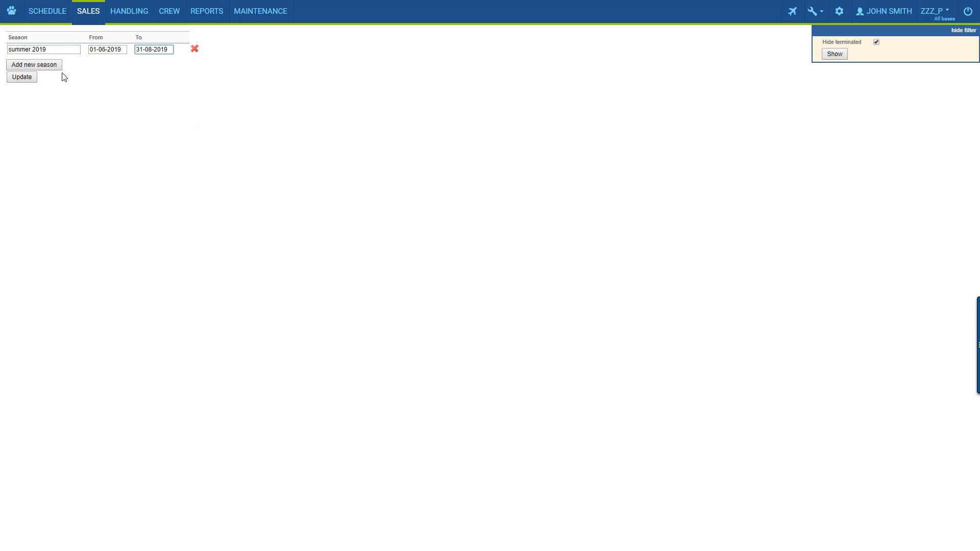
{"action": "left_click", "coordinate": [28, 78]}
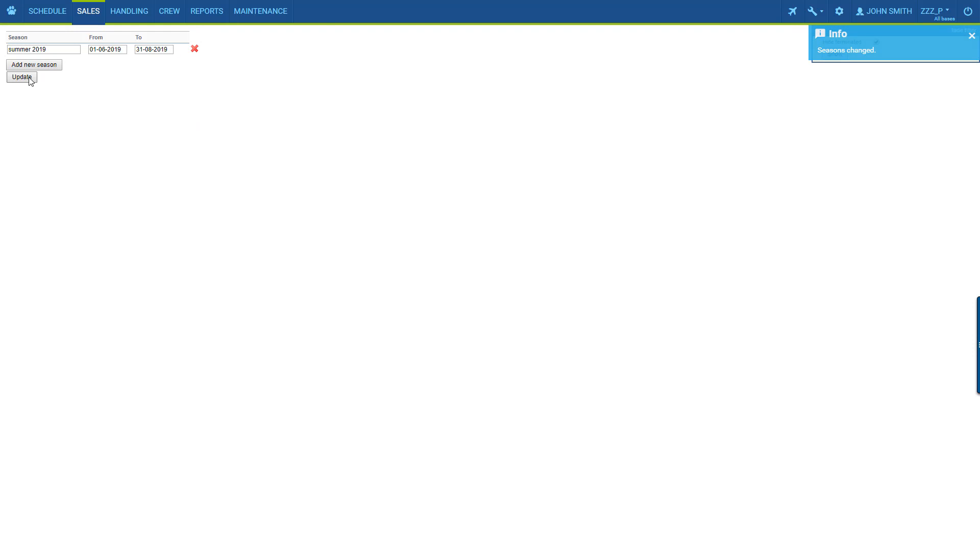
Step: Filter the commercial orders list by the summer 2019 season
{"action": "left_click", "coordinate": [87, 16]}
{"action": "left_click", "coordinate": [93, 37]}
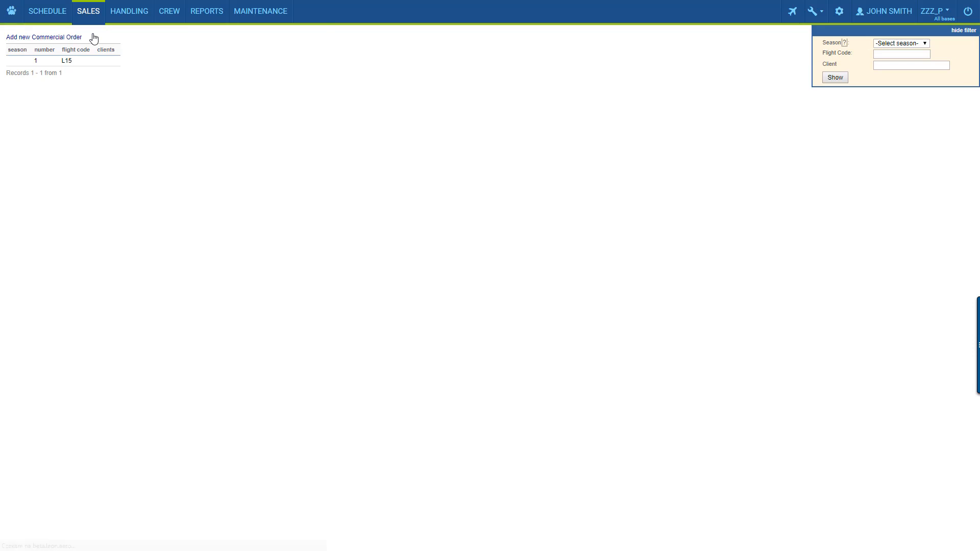
{"action": "left_click", "coordinate": [891, 44]}
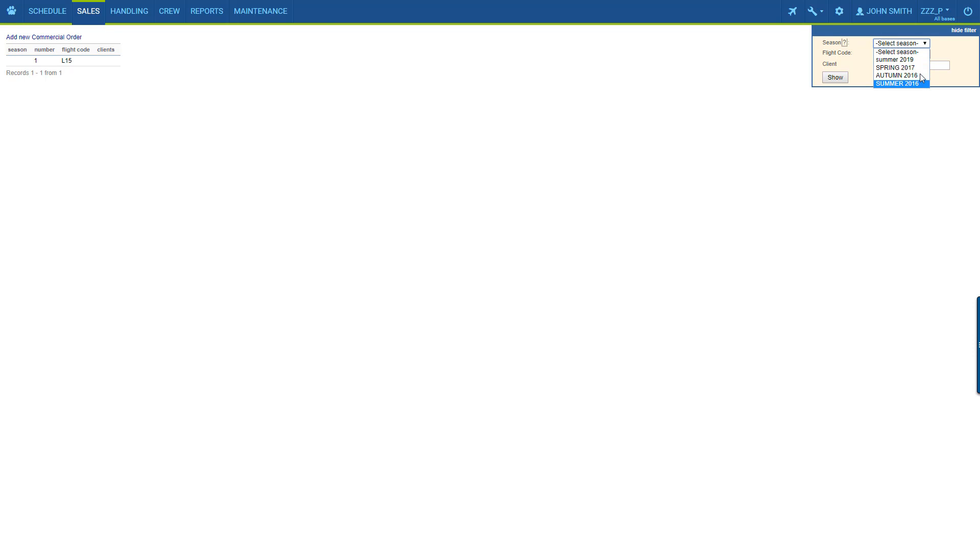
{"action": "left_click", "coordinate": [916, 60]}
{"action": "left_click", "coordinate": [834, 78]}
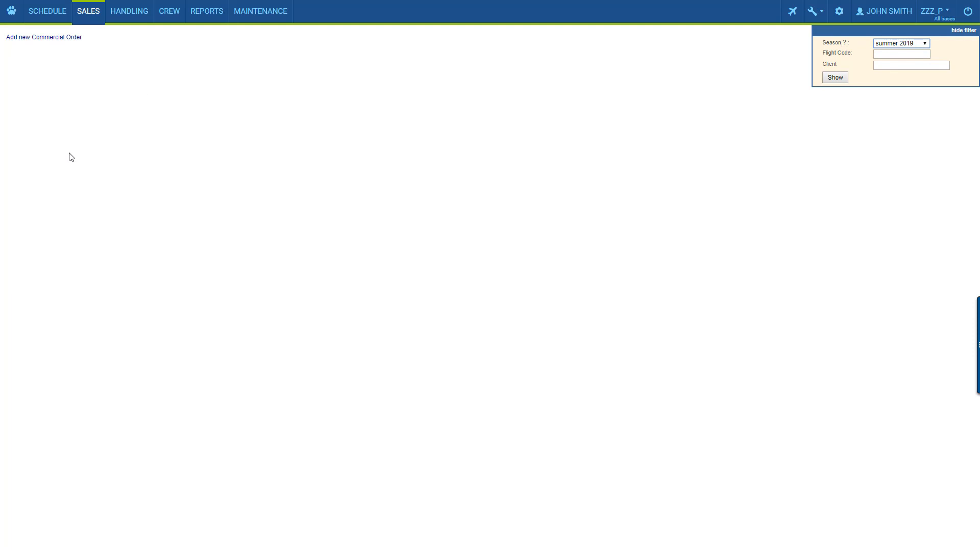
Step: Add a commercial order for the summer 2019 season and start a new schedule in it with aircraft SP-ABCD
{"action": "left_click", "coordinate": [24, 38]}
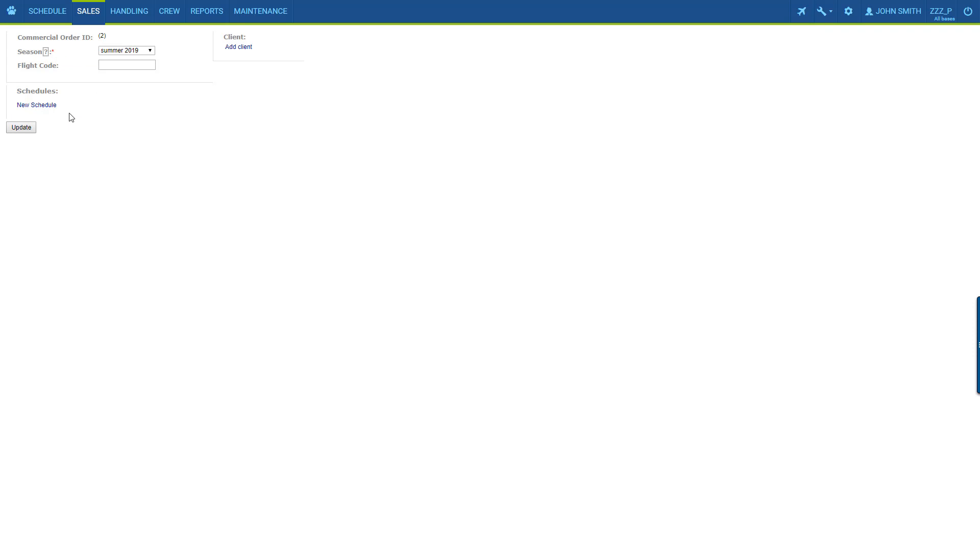
{"action": "left_click", "coordinate": [47, 105]}
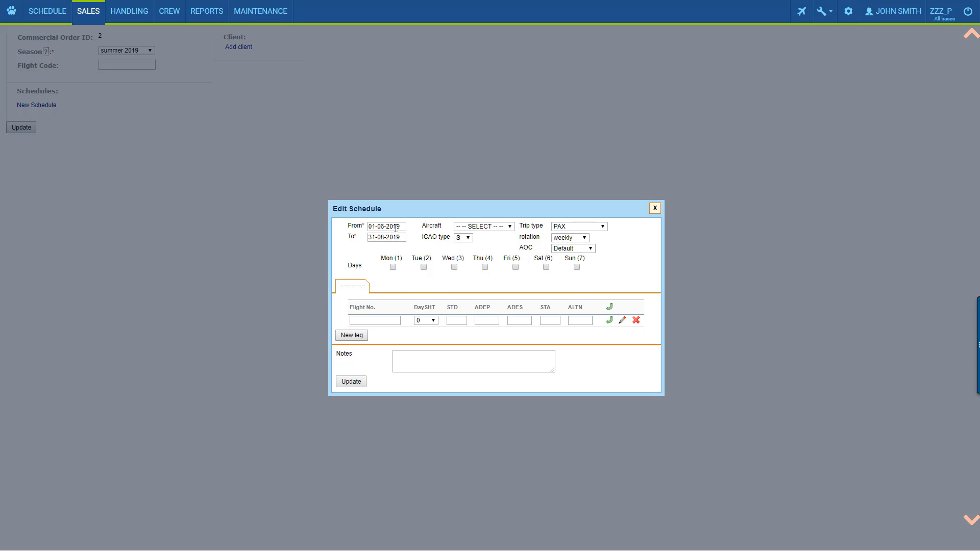
{"action": "left_click", "coordinate": [493, 227]}
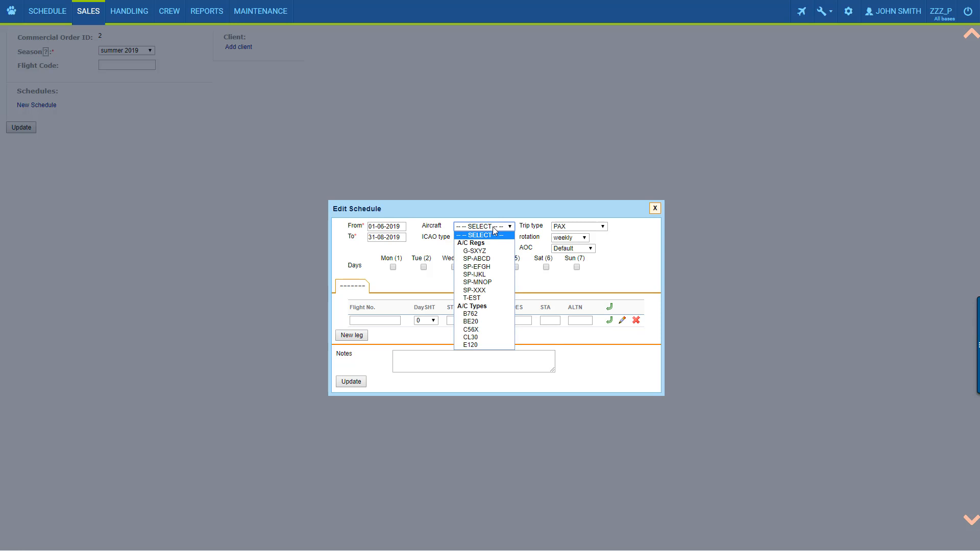
{"action": "left_click", "coordinate": [497, 259]}
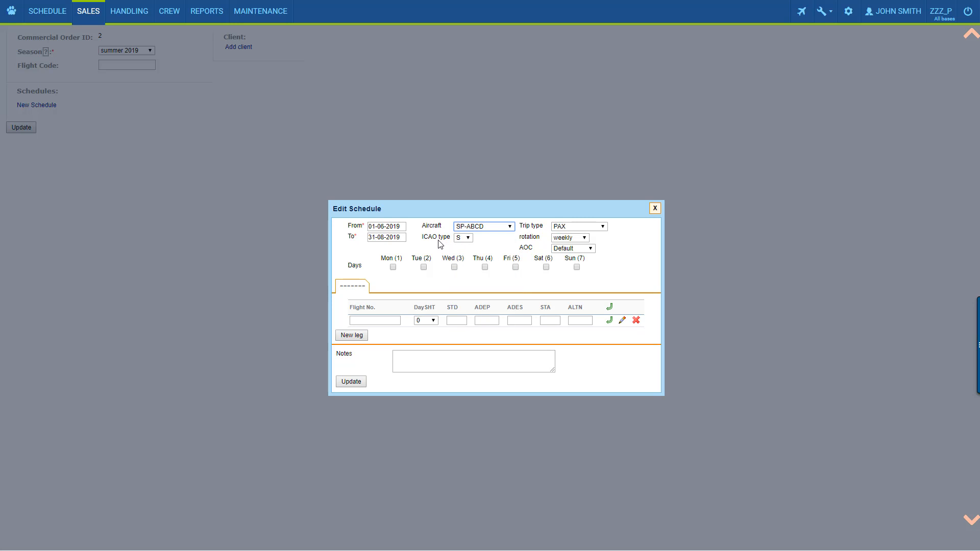
Step: Keep ICAO type S, weekly rotation and the default AOC, and set Monday and Thursday as the schedule's flight days
{"action": "left_click", "coordinate": [470, 243]}
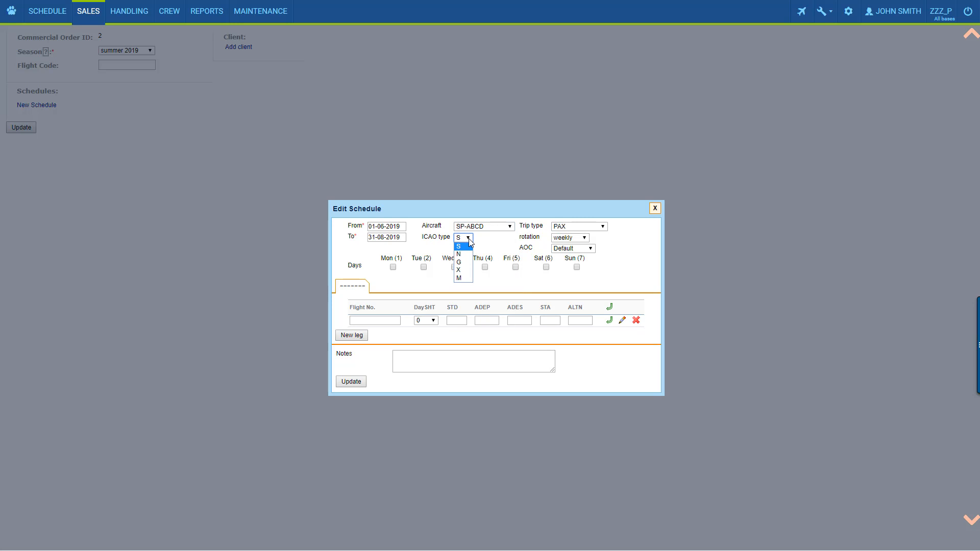
{"action": "left_click", "coordinate": [469, 243]}
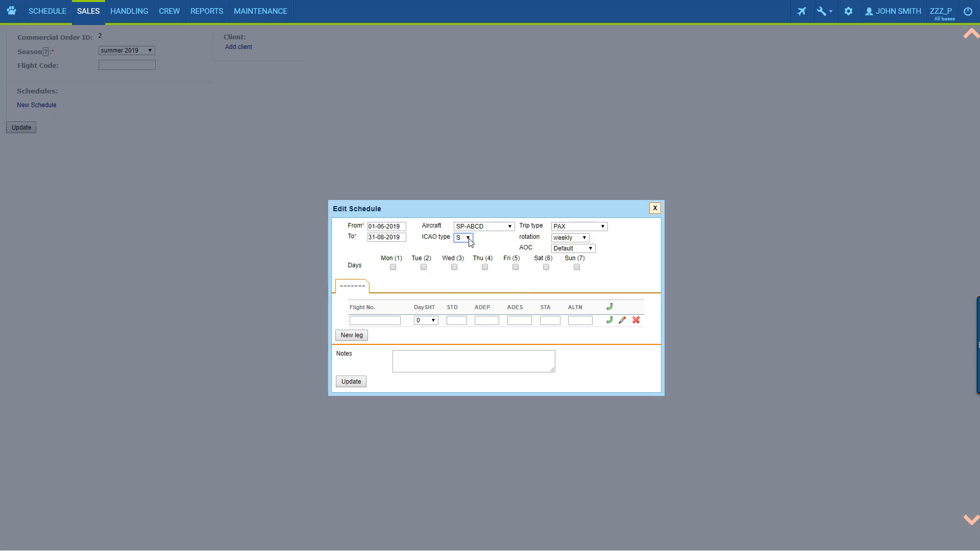
{"action": "left_click", "coordinate": [579, 238]}
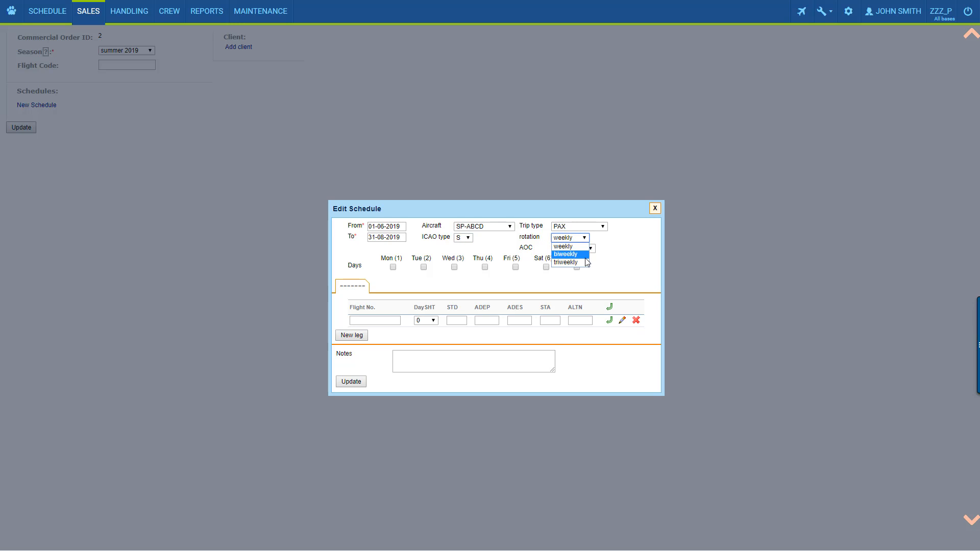
{"action": "left_click", "coordinate": [610, 241]}
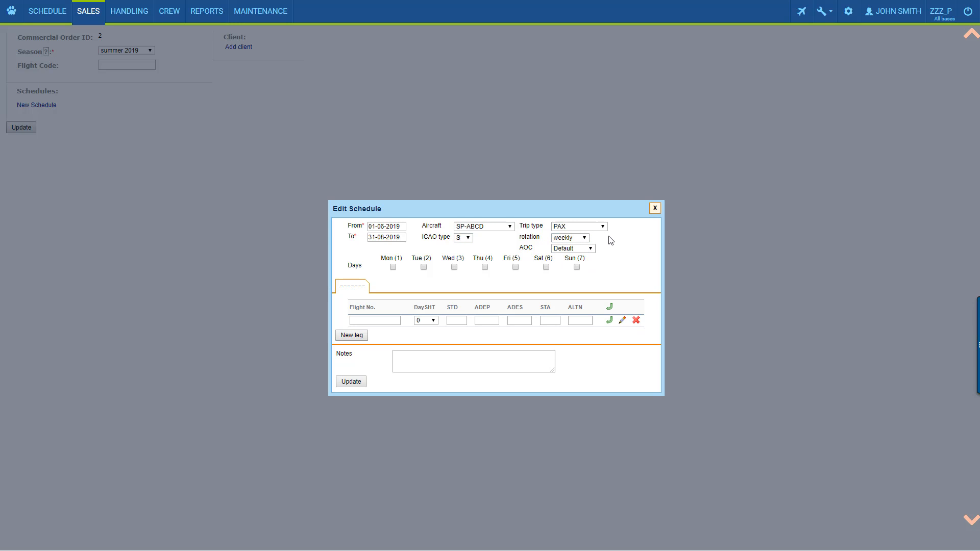
{"action": "left_click", "coordinate": [574, 250]}
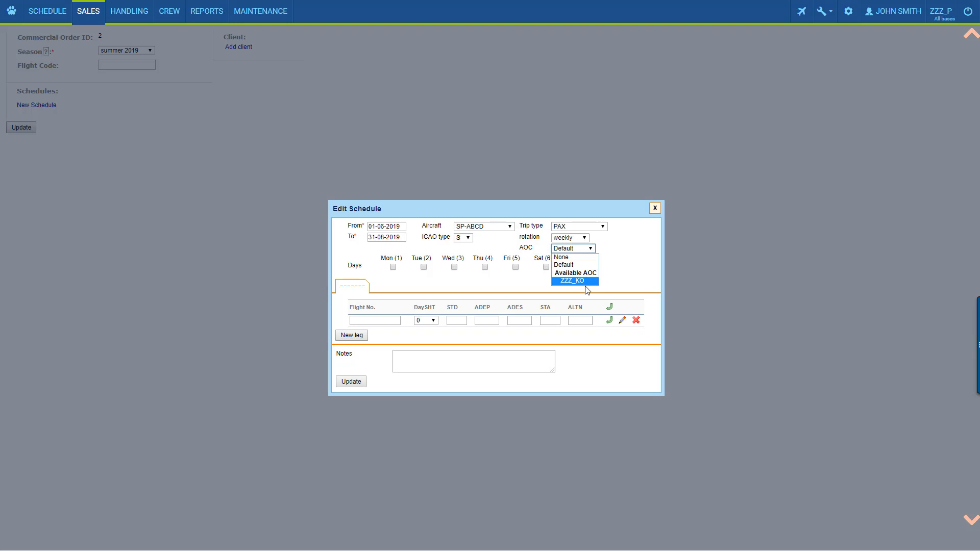
{"action": "left_click", "coordinate": [625, 255]}
{"action": "left_click", "coordinate": [393, 267]}
{"action": "left_click", "coordinate": [485, 267]}
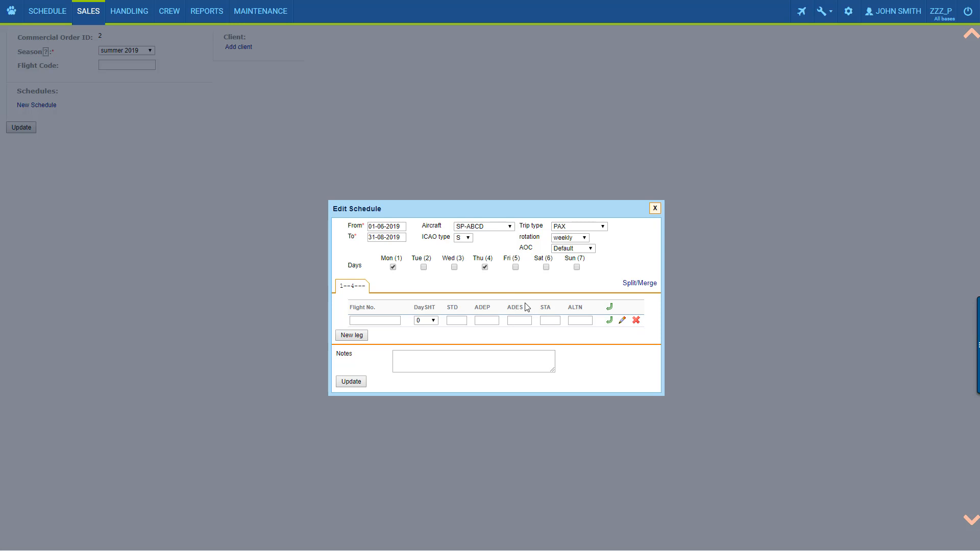
Step: Enter flight 5555 from LHR at 1000 to SXF at 1130, and add a return leg below it
{"action": "left_click", "coordinate": [380, 318]}
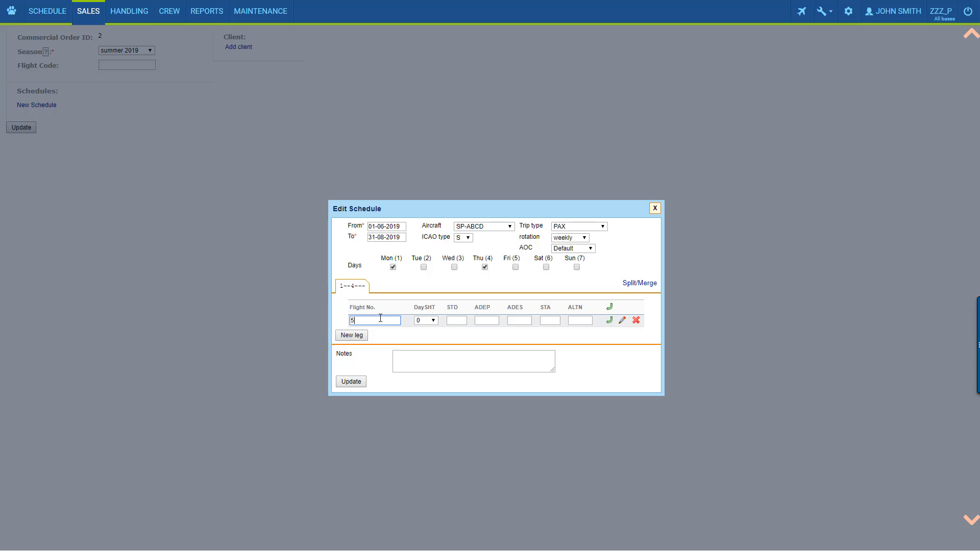
{"action": "left_click", "coordinate": [457, 319]}
{"action": "type", "text": "1000"}
{"action": "left_click", "coordinate": [491, 320]}
{"action": "left_click", "coordinate": [517, 318]}
{"action": "left_click", "coordinate": [551, 320]}
{"action": "left_click", "coordinate": [609, 320]}
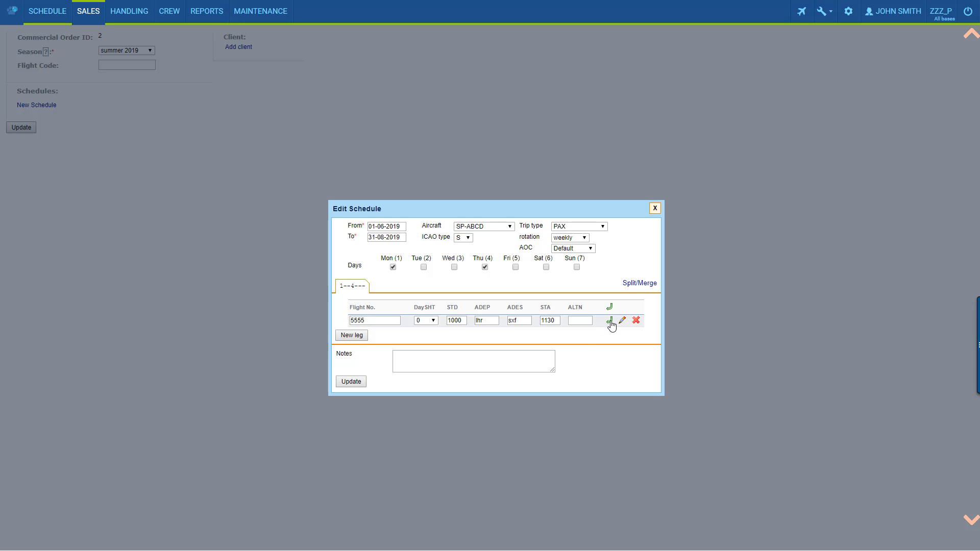
Step: Number the return leg 6666, departing at 12:00 and arriving at 13:30, and save the schedule
{"action": "left_click", "coordinate": [377, 332]}
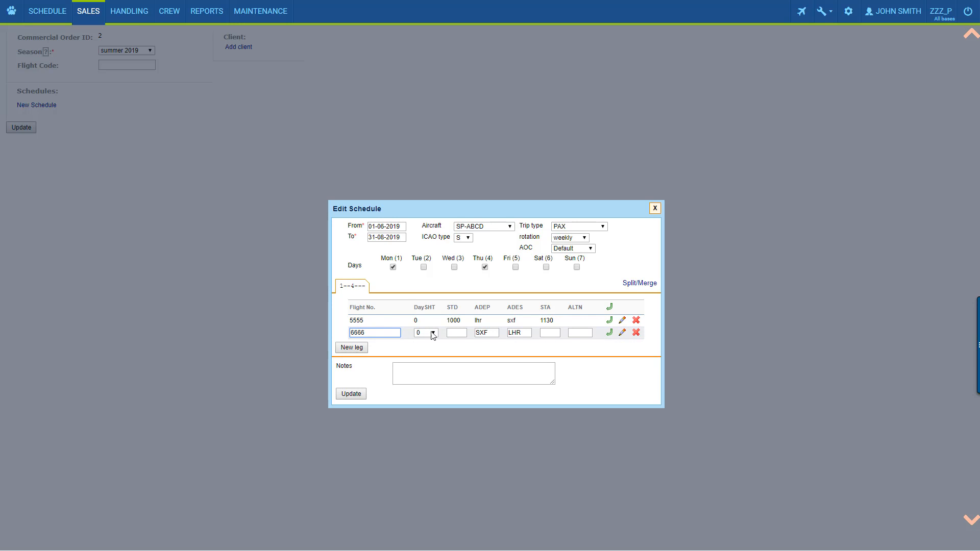
{"action": "left_click", "coordinate": [458, 333]}
{"action": "type", "text": "1200"}
{"action": "left_click", "coordinate": [556, 331]}
{"action": "type", "text": "13"}
{"action": "key", "text": "Return"}
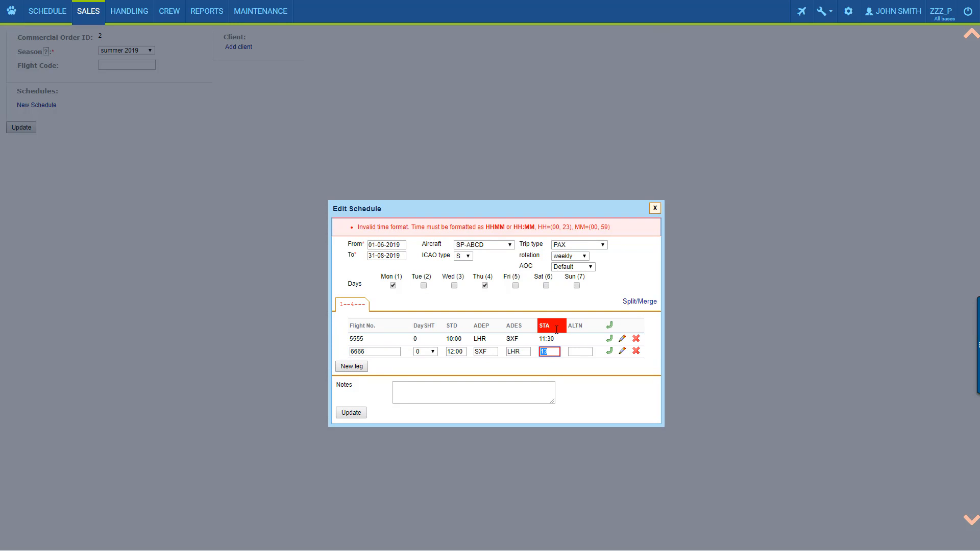
{"action": "left_click", "coordinate": [550, 350]}
{"action": "left_click", "coordinate": [351, 412]}
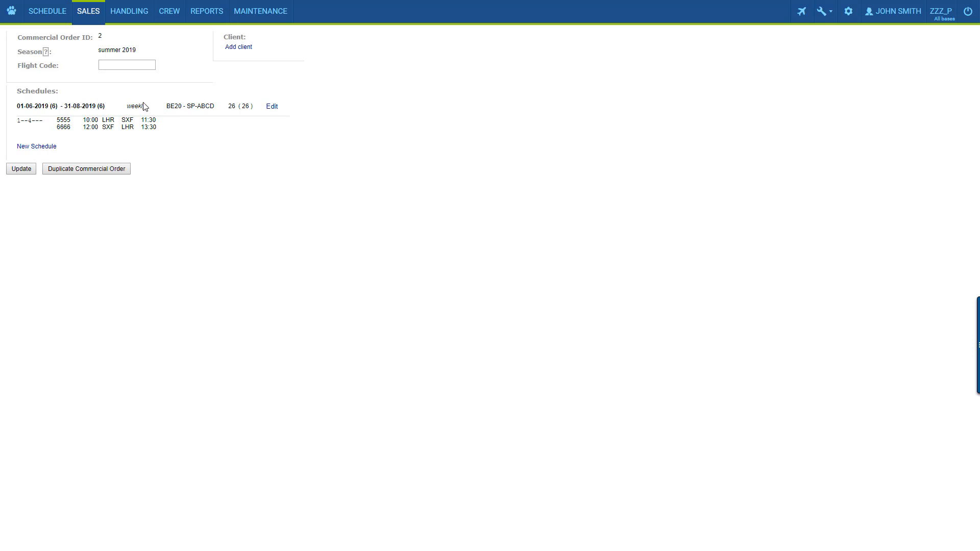
Step: Check the saved schedule's details in the commercial order, and review its generated flights in the schedule table
{"action": "left_click", "coordinate": [272, 107]}
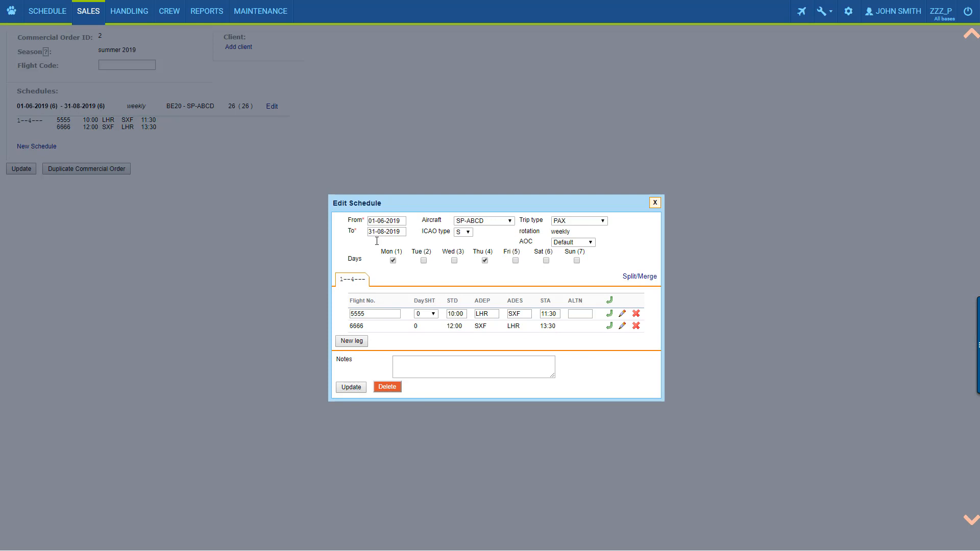
{"action": "left_click", "coordinate": [654, 204]}
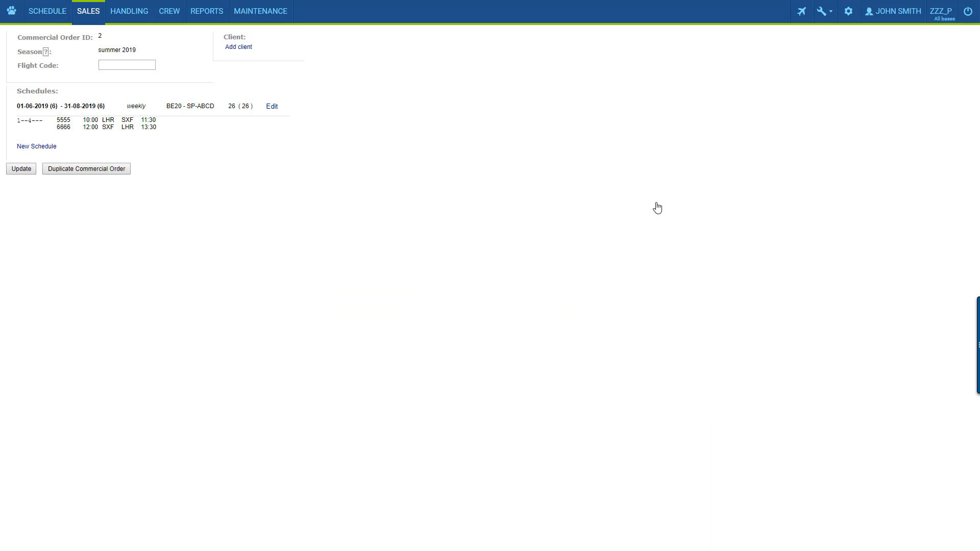
{"action": "left_click", "coordinate": [59, 13]}
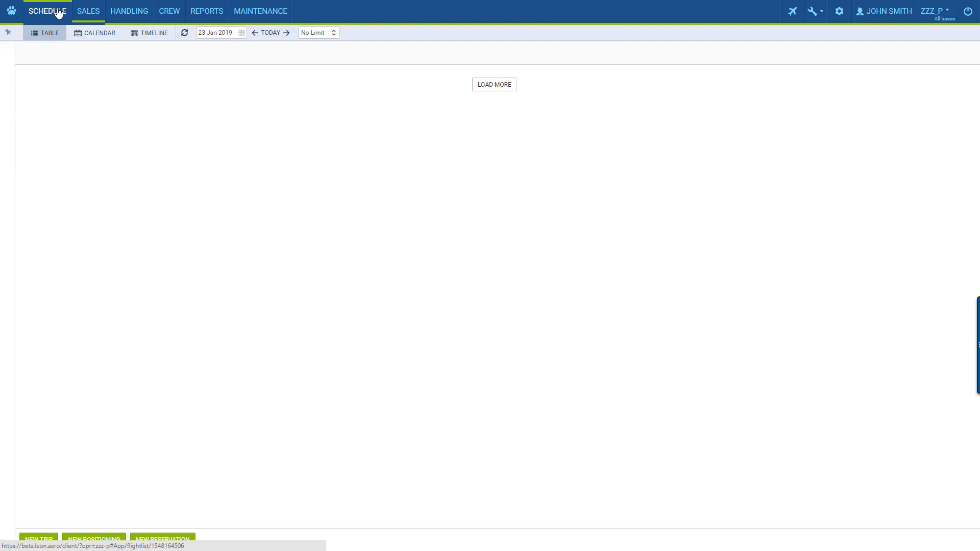
{"action": "mouse_move", "coordinate": [88, 13]}
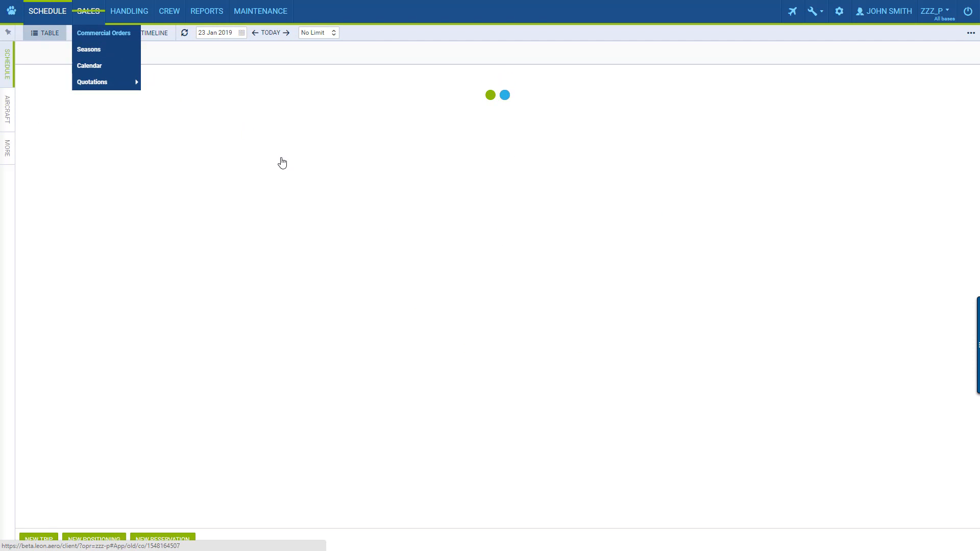
{"action": "scroll", "coordinate": [300, 293], "scroll_direction": "down", "scroll_amount": 4}
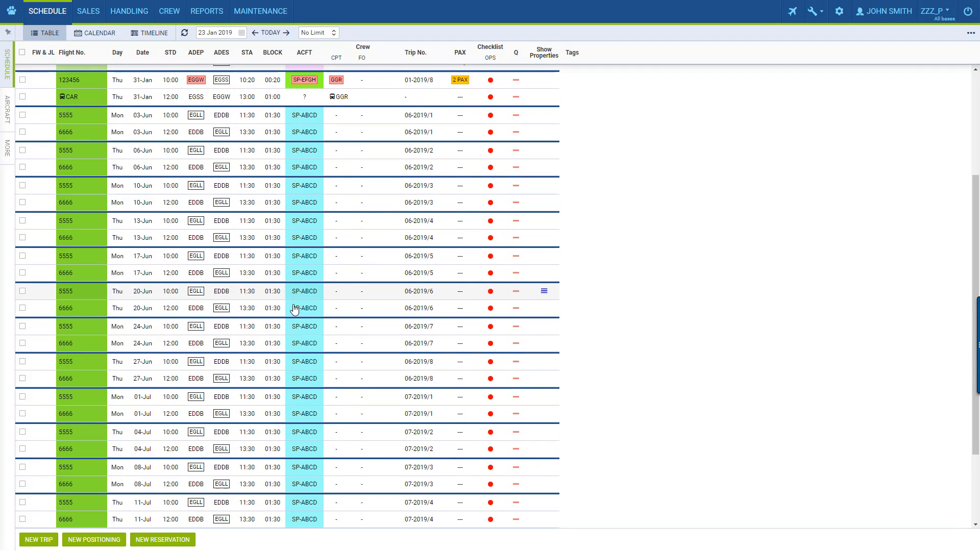
{"action": "scroll", "coordinate": [285, 365], "scroll_direction": "up", "scroll_amount": 6}
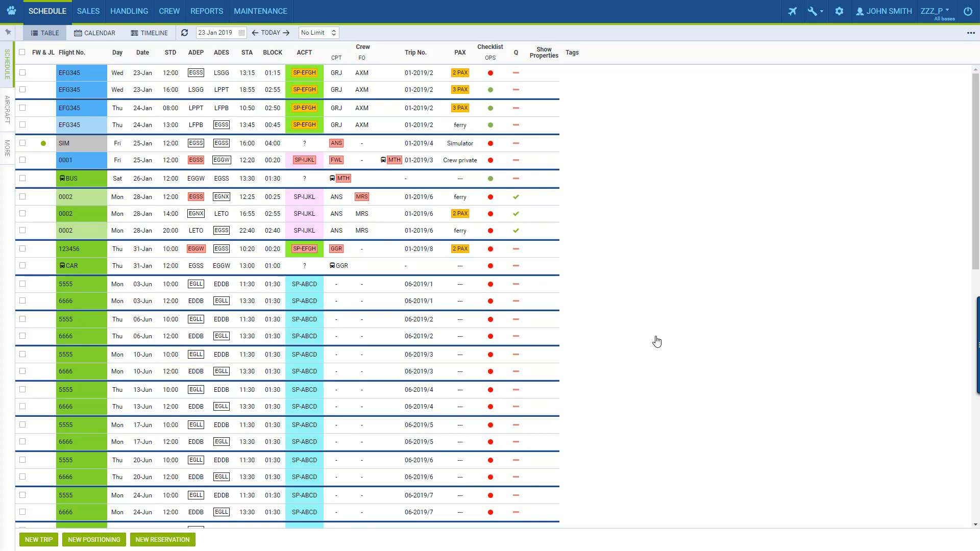
Step: Set the arrival time of flight 5555 on 03 Jun 2019 to 11:35 and save the flight
{"action": "left_click", "coordinate": [256, 289]}
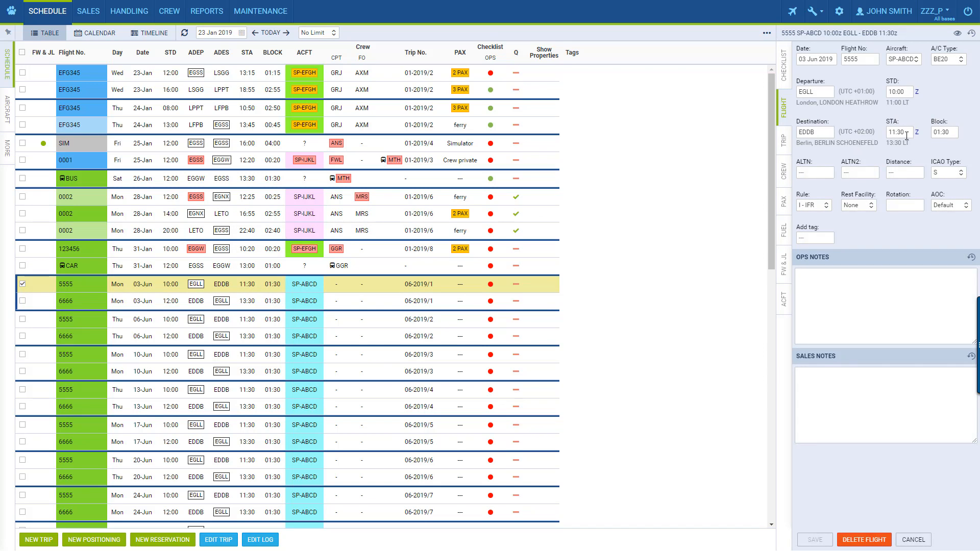
{"action": "type", "text": "5"}
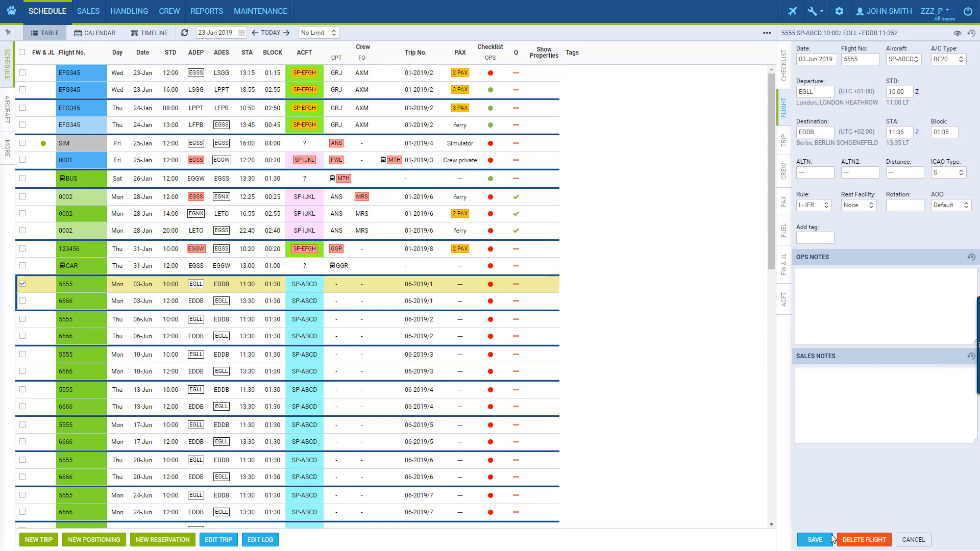
{"action": "left_click", "coordinate": [817, 533]}
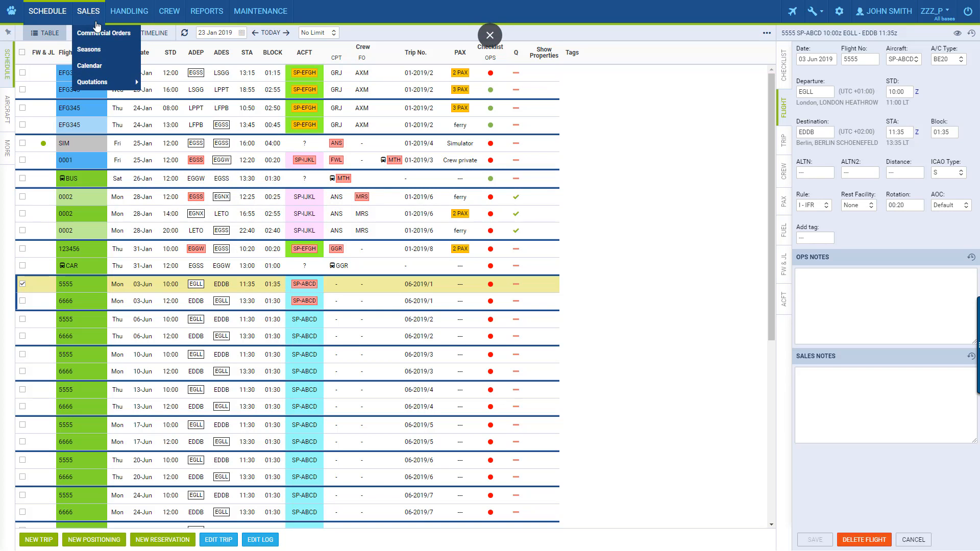
Step: Reopen the summer 2019 commercial order, set flight 5555's departure time to 10:20 and save its schedule
{"action": "left_click", "coordinate": [102, 31]}
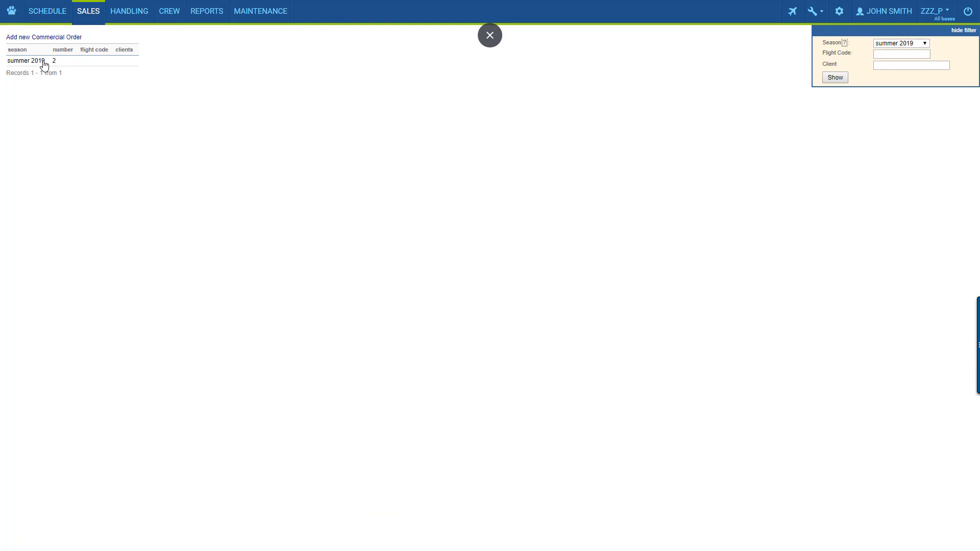
{"action": "left_click", "coordinate": [38, 61]}
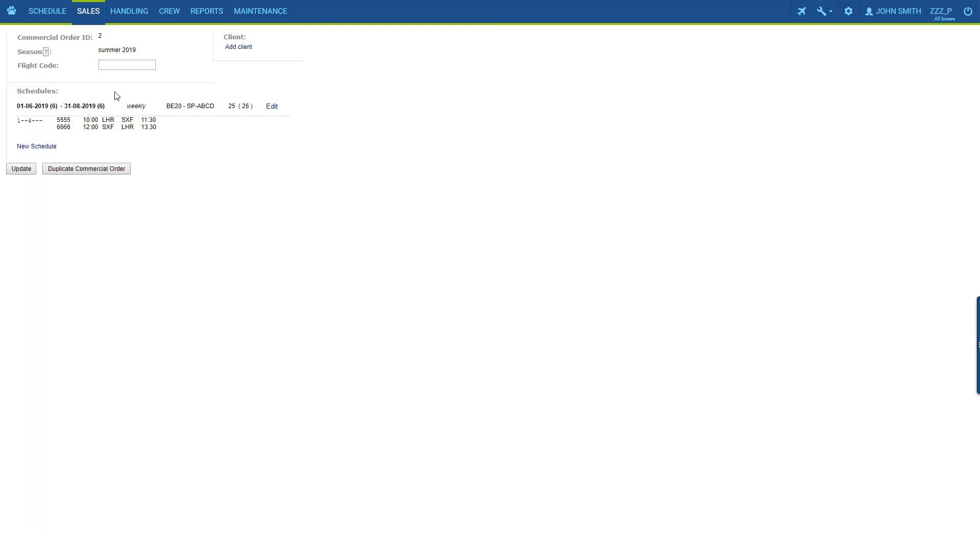
{"action": "left_click", "coordinate": [272, 107]}
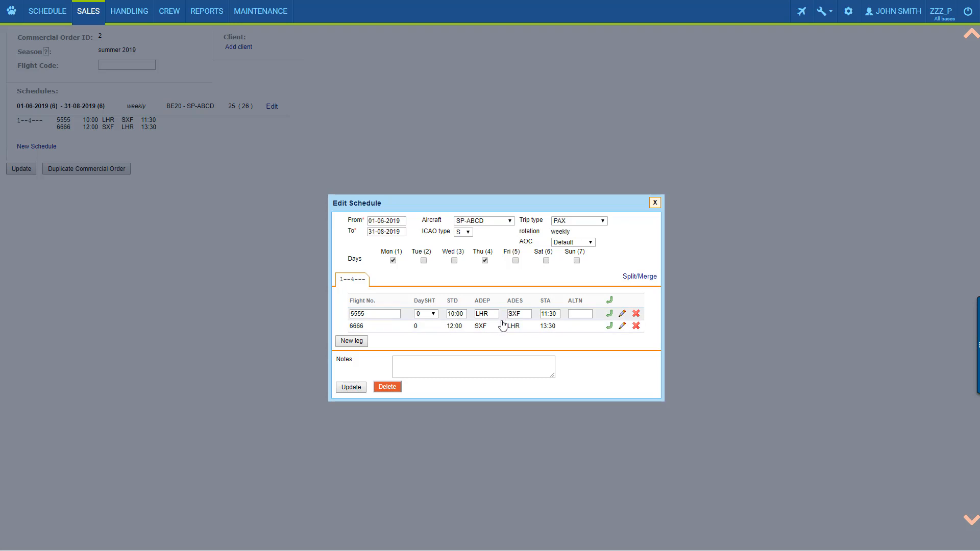
{"action": "left_click", "coordinate": [461, 314]}
{"action": "left_click", "coordinate": [351, 387]}
{"action": "left_click_drag", "start_coordinate": [69, 66], "coordinate": [58, 50]}
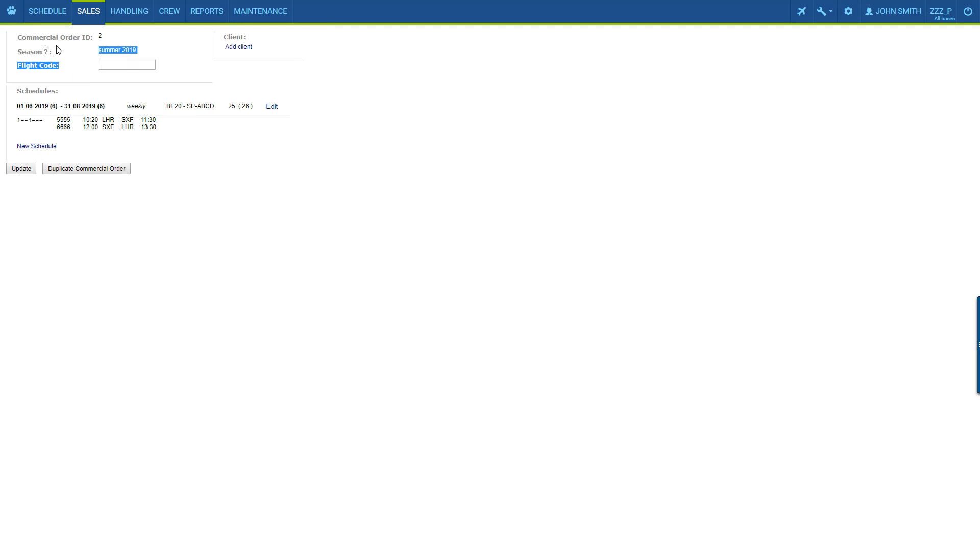
Step: Check flight 5555's departure times in the schedule table, and view the crew assignments of its 03 June flight
{"action": "left_click", "coordinate": [41, 12]}
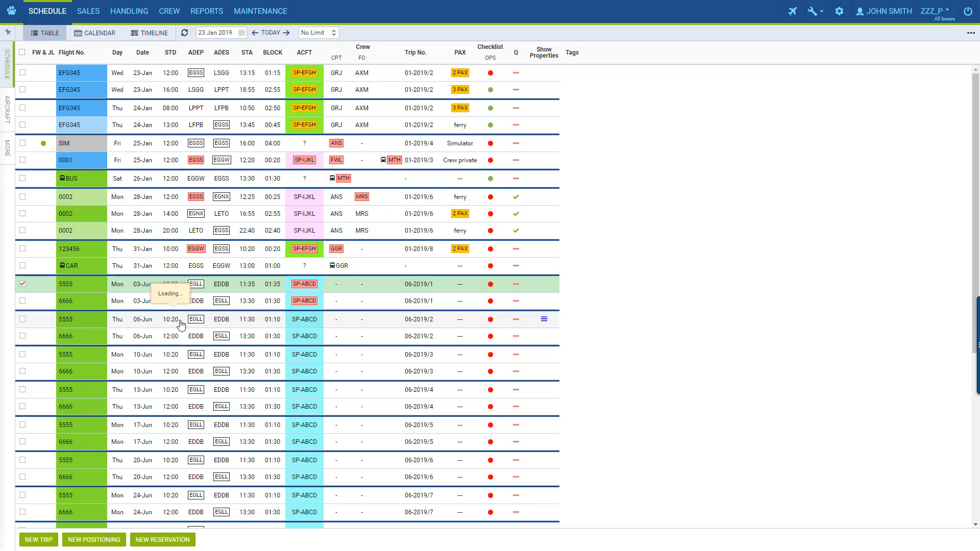
{"action": "mouse_move", "coordinate": [174, 359]}
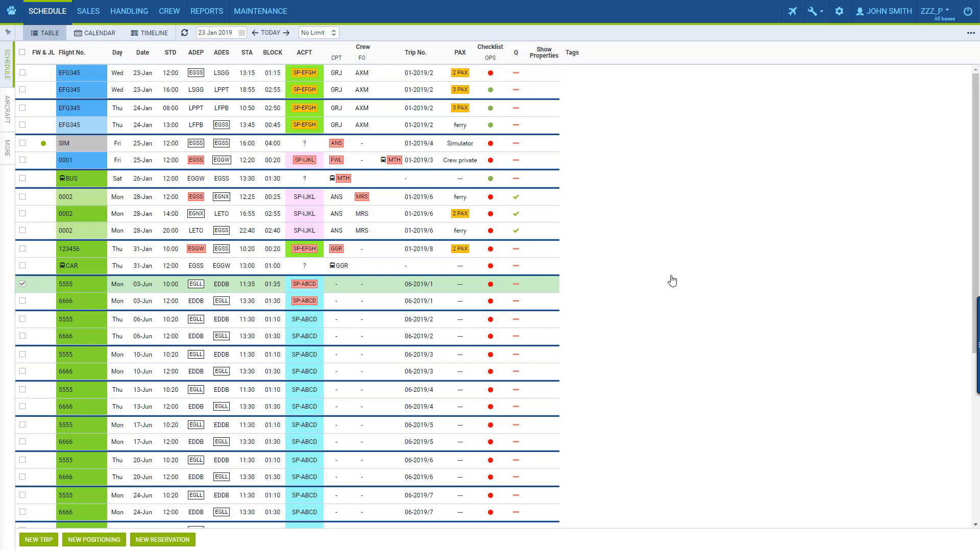
{"action": "left_click", "coordinate": [671, 281]}
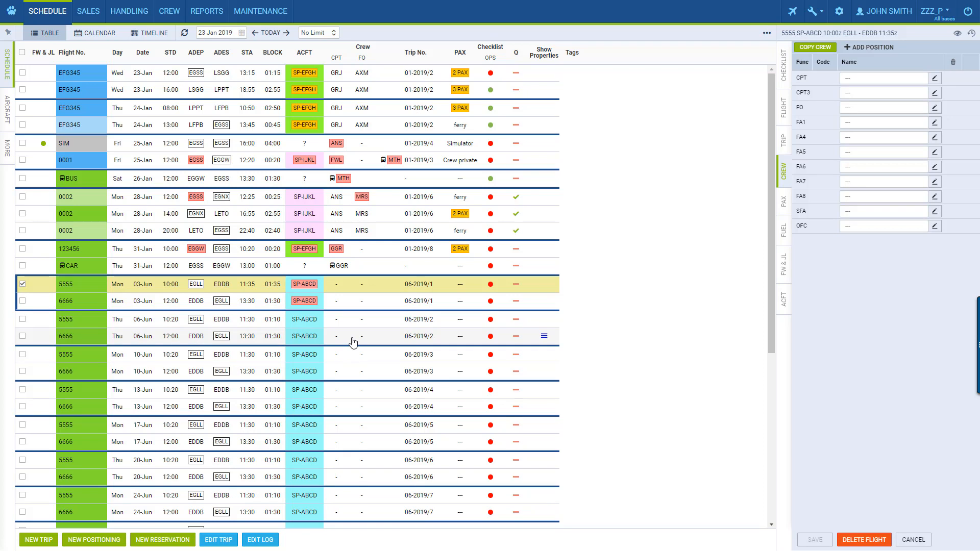
Step: Open the Crew Input Table and filter it to show the trips of June 2019 for all aircraft
{"action": "left_click", "coordinate": [170, 11]}
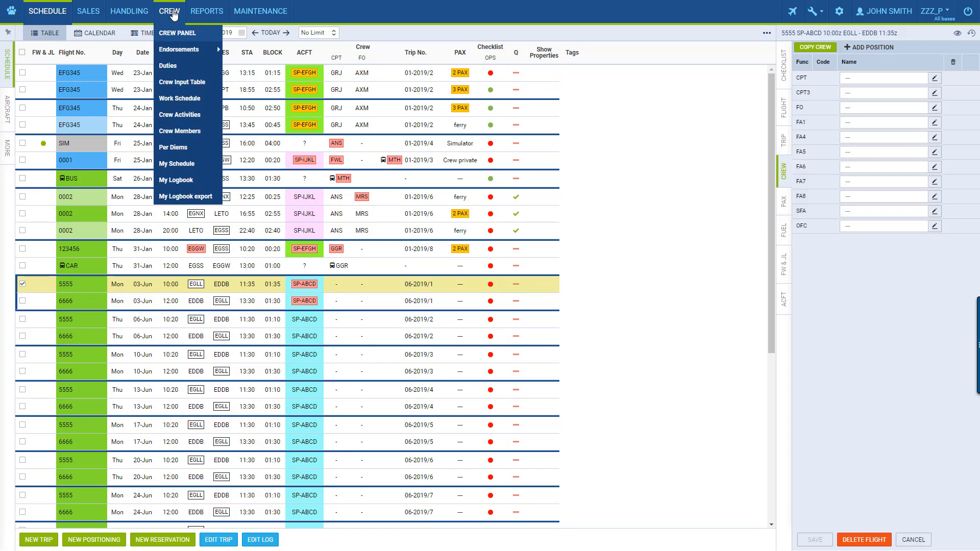
{"action": "left_click", "coordinate": [197, 89]}
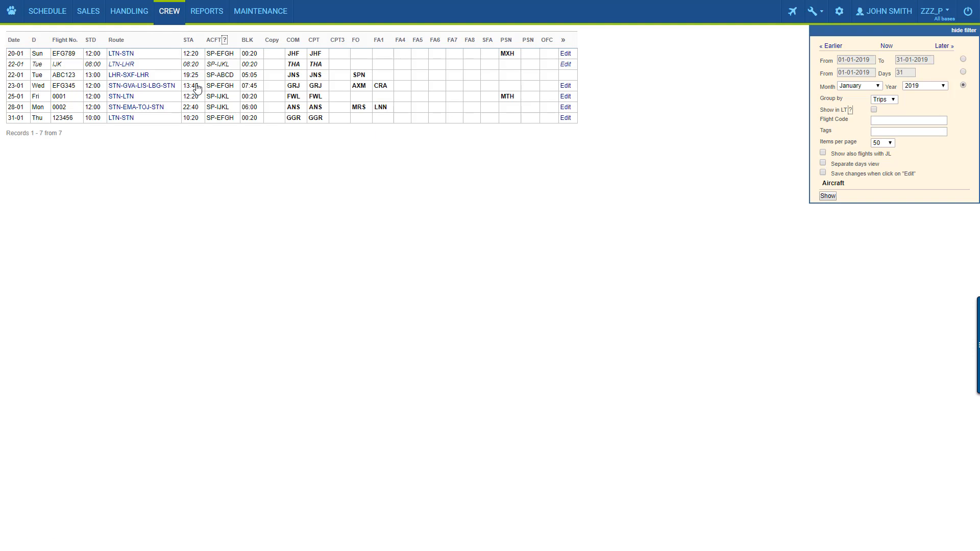
{"action": "left_click", "coordinate": [859, 87]}
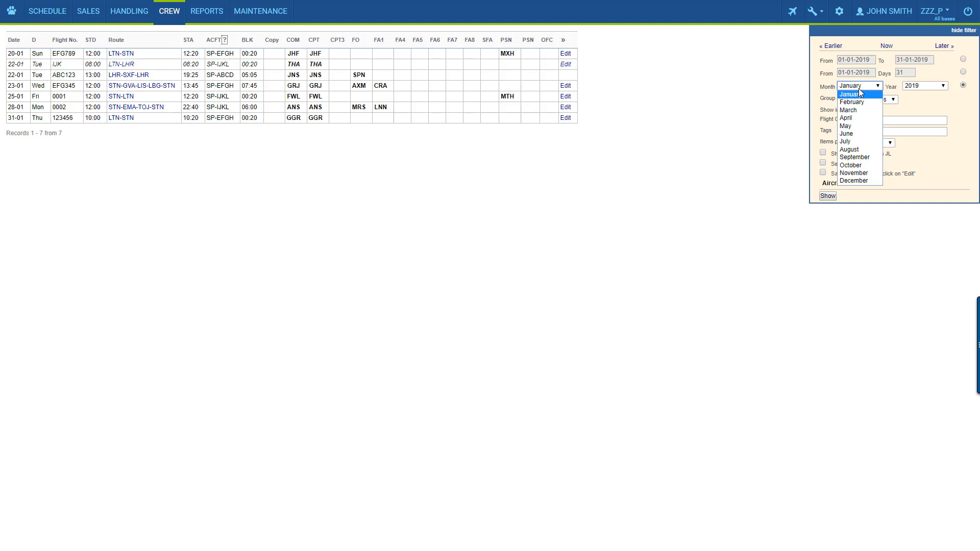
{"action": "left_click", "coordinate": [861, 134]}
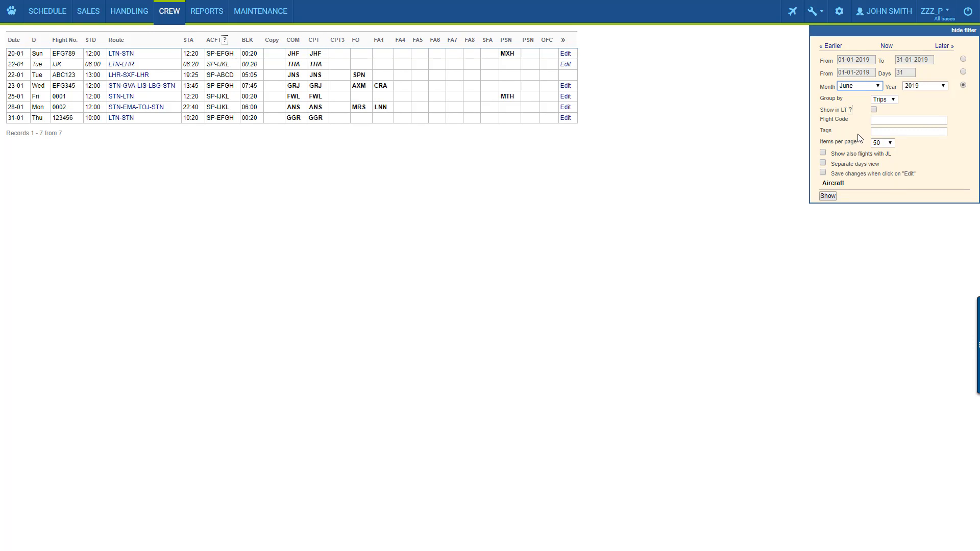
{"action": "left_click", "coordinate": [839, 188]}
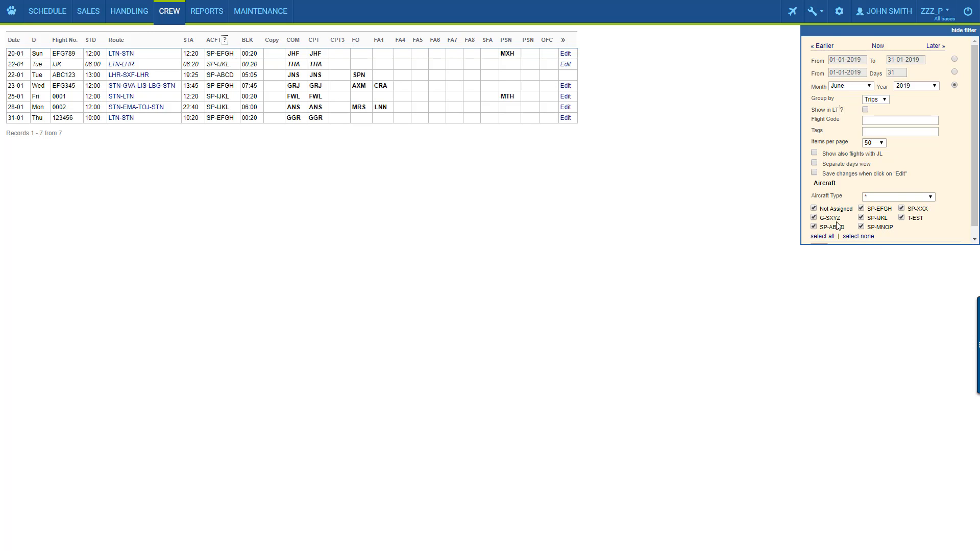
{"action": "scroll", "coordinate": [859, 194], "scroll_direction": "down", "scroll_amount": 1}
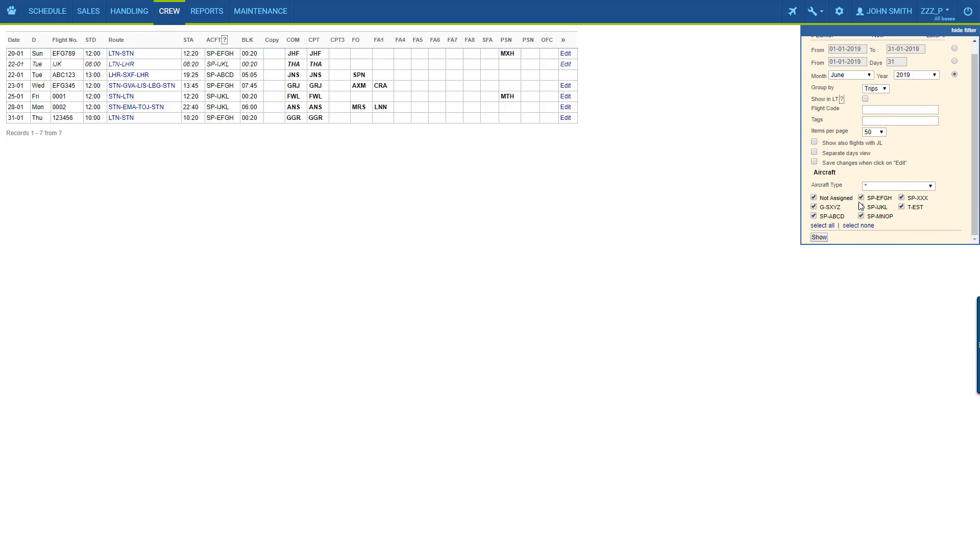
{"action": "left_click", "coordinate": [817, 239]}
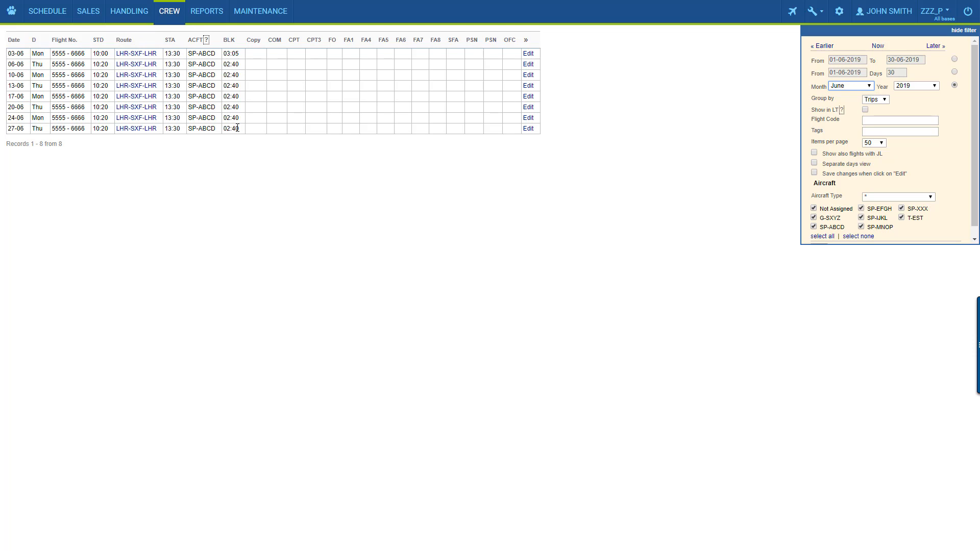
Step: Assign crew to the 03 June trip 5555 - 6666: JNS as CPT, SPN as FO and MAN as FA1
{"action": "left_click", "coordinate": [528, 55]}
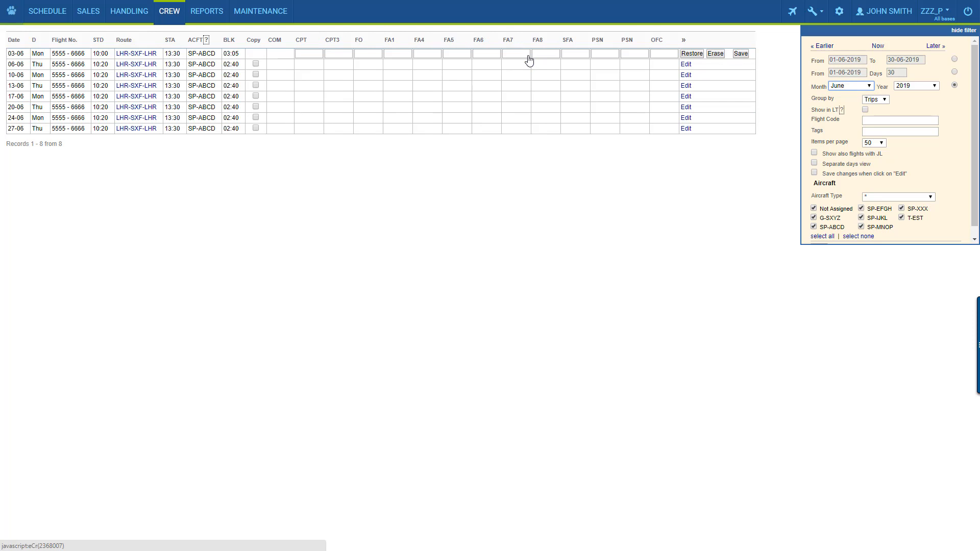
{"action": "left_click", "coordinate": [312, 53]}
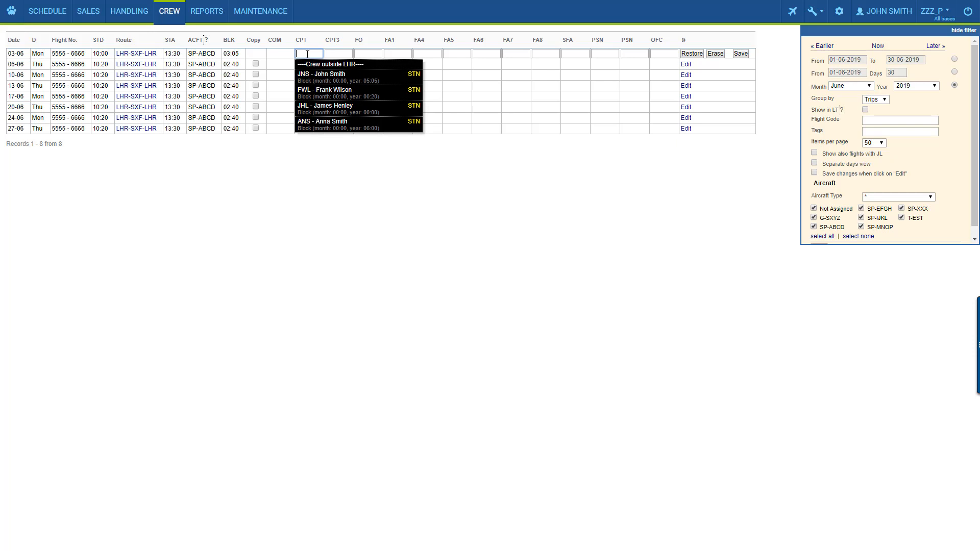
{"action": "left_click", "coordinate": [351, 75]}
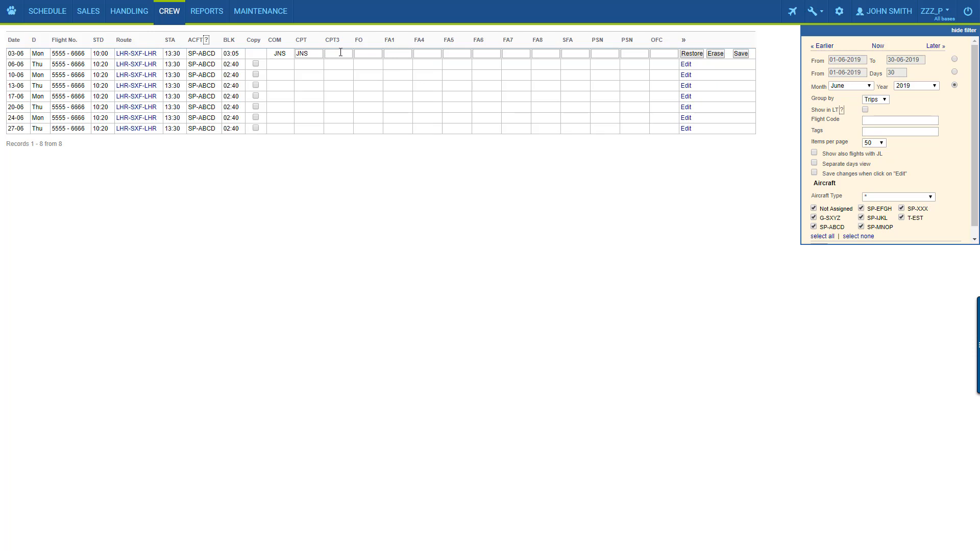
{"action": "left_click", "coordinate": [364, 55]}
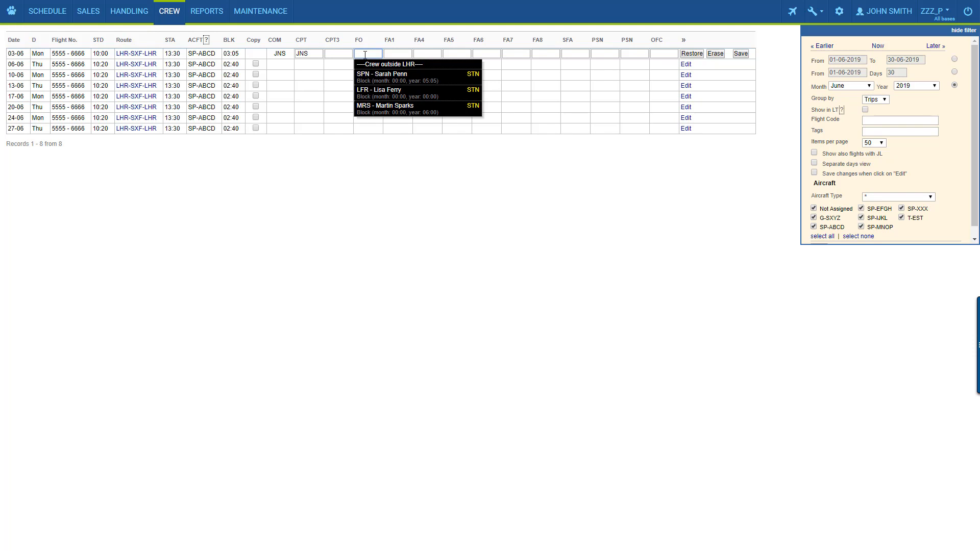
{"action": "left_click", "coordinate": [407, 81]}
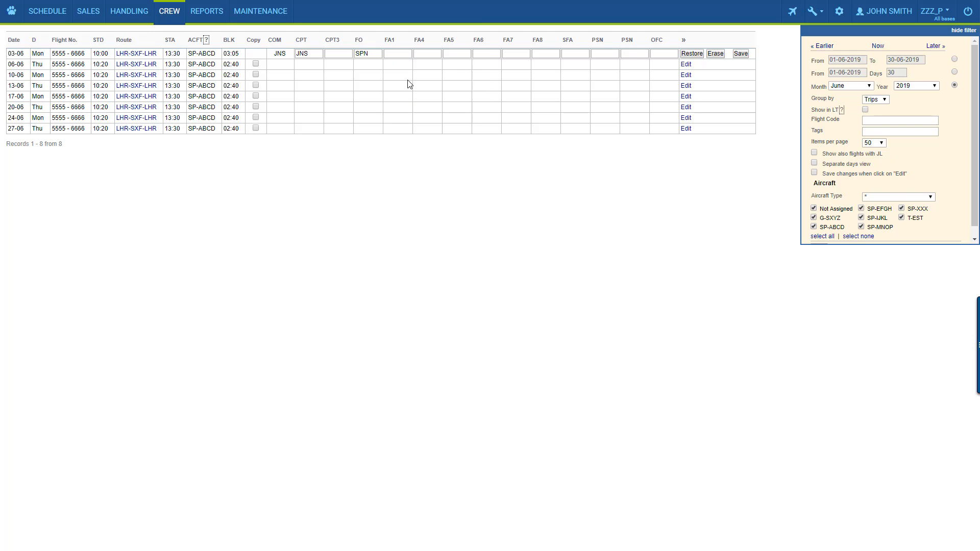
{"action": "left_click", "coordinate": [393, 53]}
{"action": "left_click", "coordinate": [430, 78]}
Step: Copy the 03 June crew to all the other June trips and save the assignments
{"action": "left_click", "coordinate": [255, 63]}
{"action": "left_click", "coordinate": [255, 85]}
{"action": "left_click", "coordinate": [741, 54]}
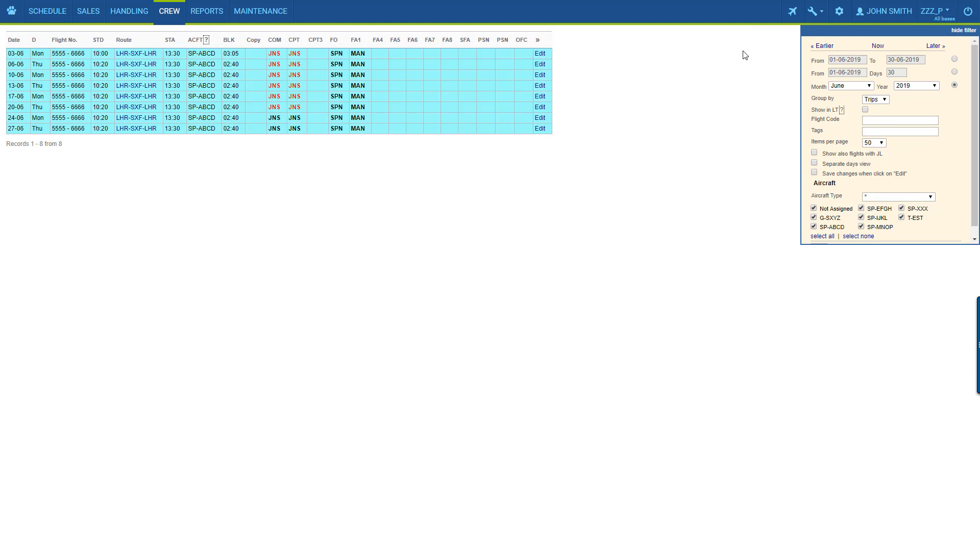
Step: Check the assigned crew of the June flights in the schedule table, and view the OPS checklist of flight 5555 on 03 June
{"action": "left_click", "coordinate": [50, 10]}
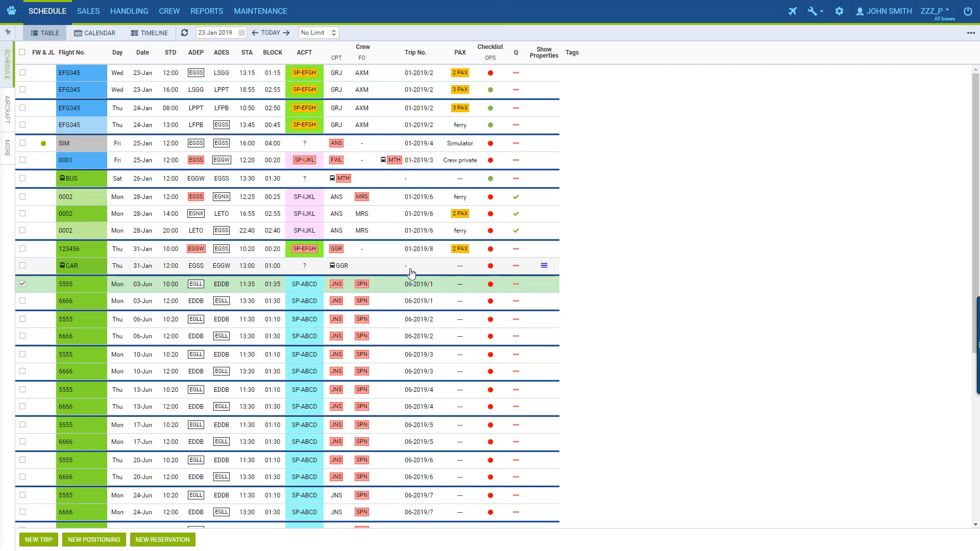
{"action": "scroll", "coordinate": [412, 273], "scroll_direction": "down", "scroll_amount": 4}
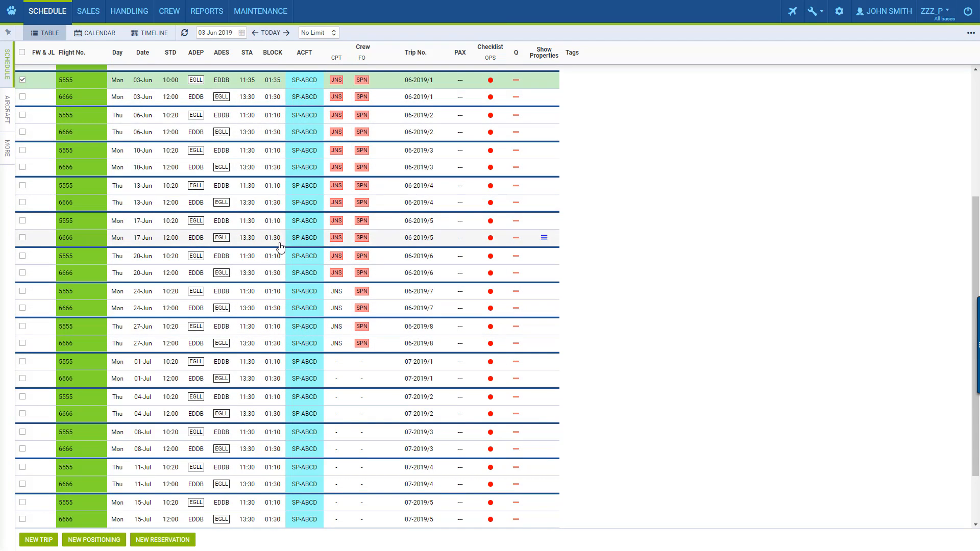
{"action": "scroll", "coordinate": [383, 306], "scroll_direction": "up", "scroll_amount": 2}
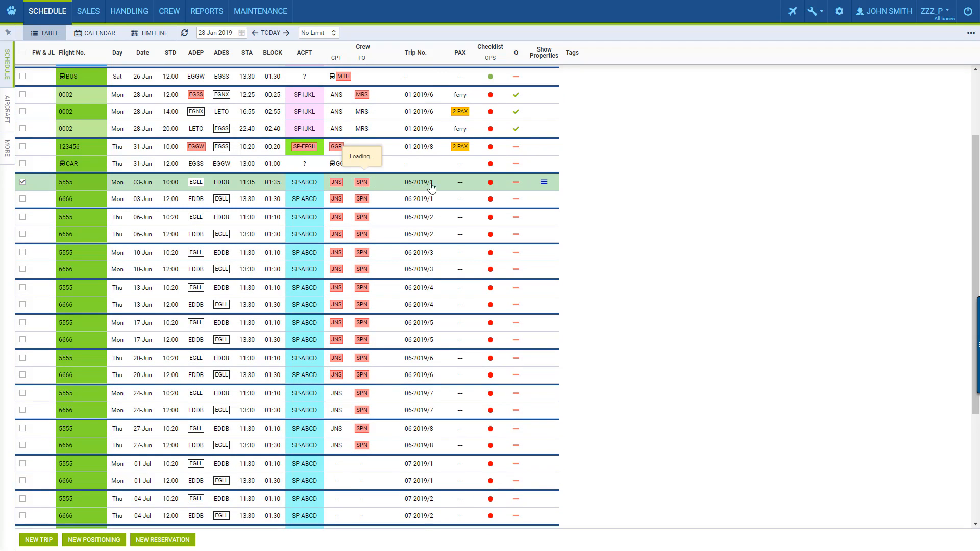
{"action": "left_click", "coordinate": [494, 187]}
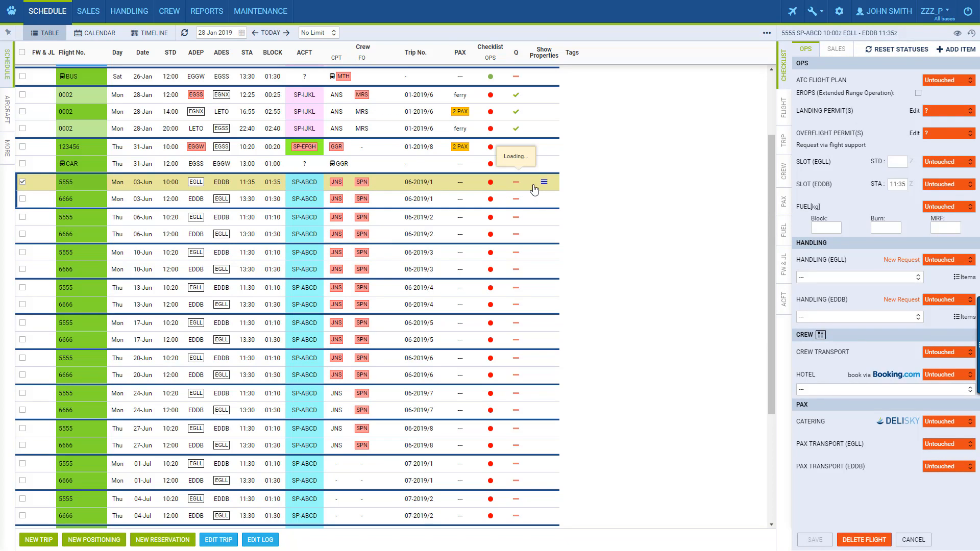
{"action": "left_click", "coordinate": [646, 180]}
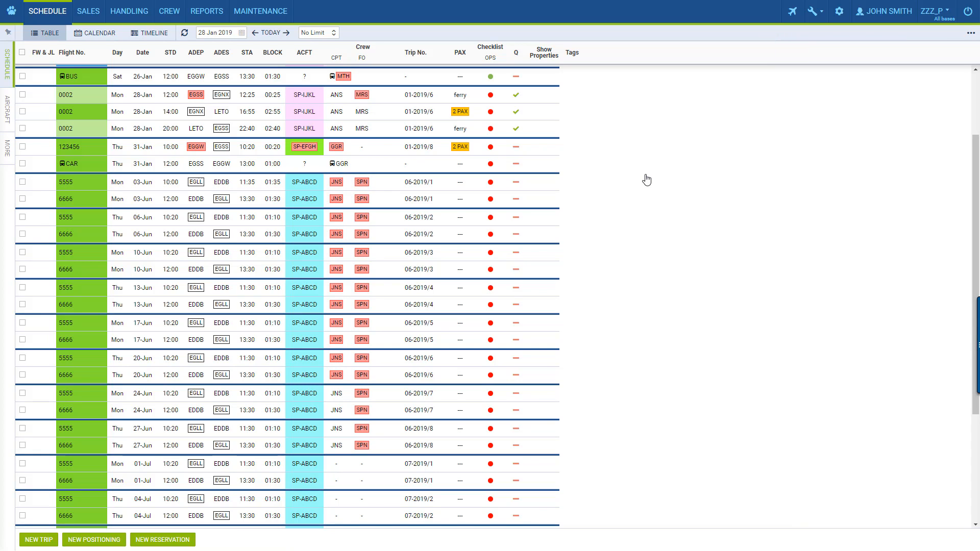